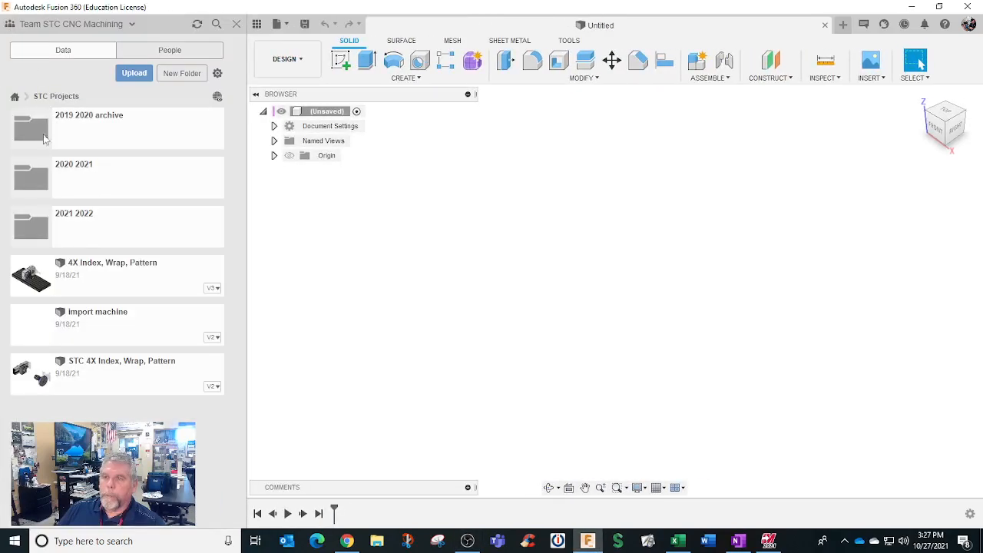
Step: Open STC Titan 84L design from the STC Titans of CNC project's Titan of CNC > Titan Lathe > STC Rocket > Front 84L folder and hide the project data
{"action": "left_click", "coordinate": [15, 96]}
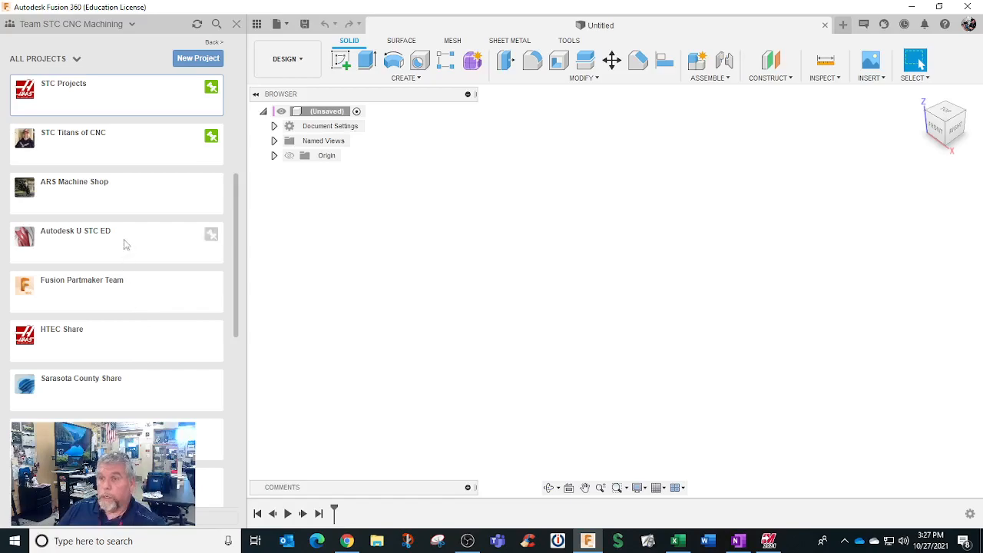
{"action": "left_click", "coordinate": [118, 146]}
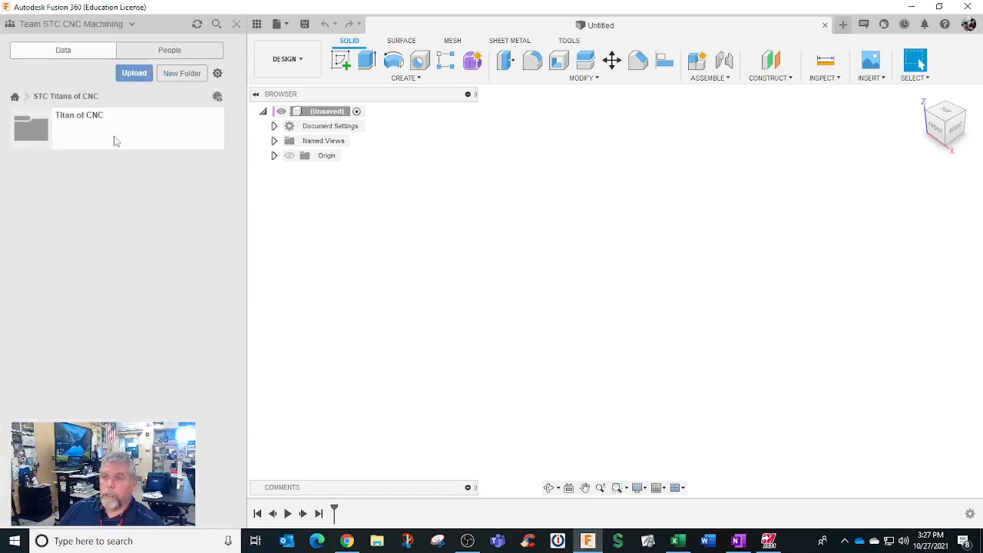
{"action": "left_click", "coordinate": [115, 140]}
{"action": "left_click", "coordinate": [111, 277]}
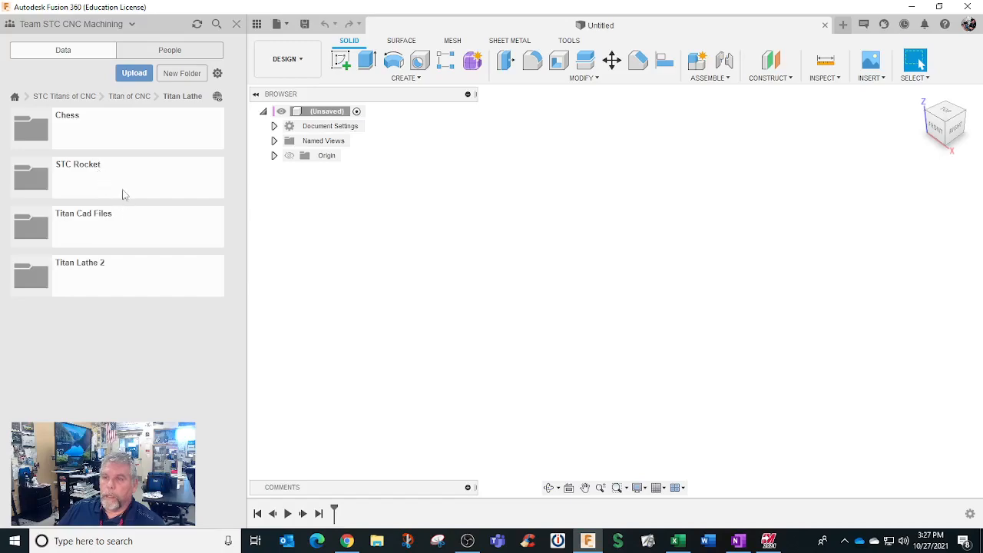
{"action": "left_click", "coordinate": [121, 184]}
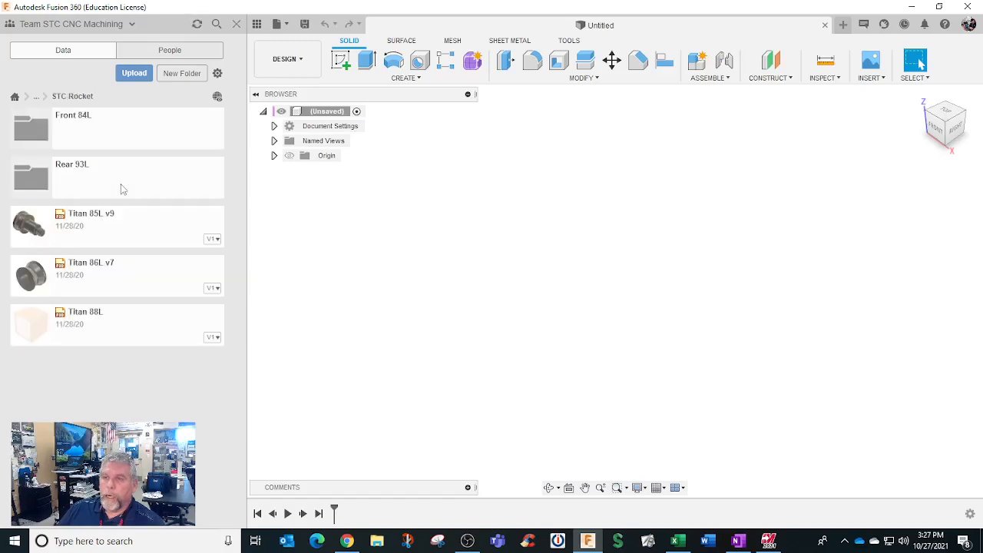
{"action": "left_click", "coordinate": [117, 135]}
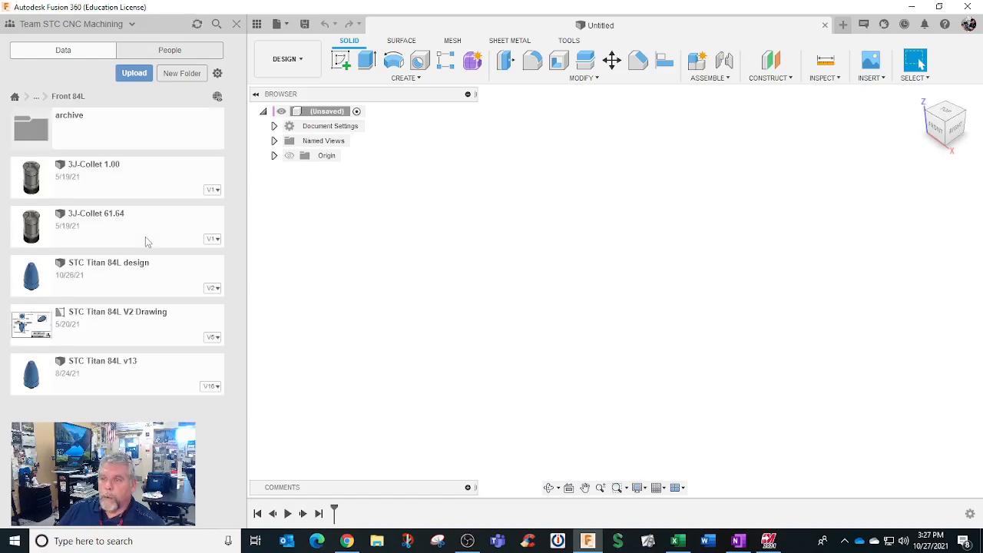
{"action": "left_click", "coordinate": [105, 267]}
{"action": "double_click", "coordinate": [219, 269]}
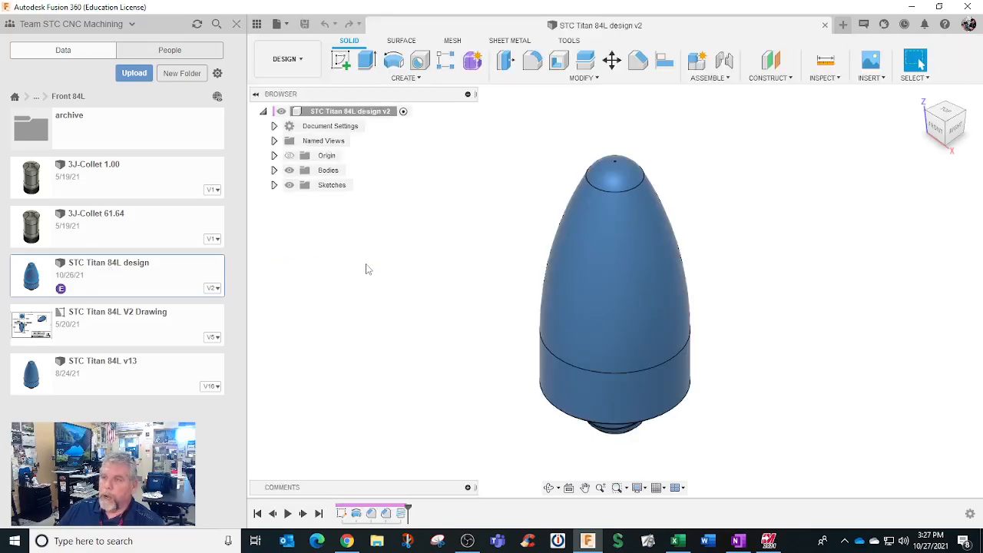
{"action": "left_click", "coordinate": [237, 27]}
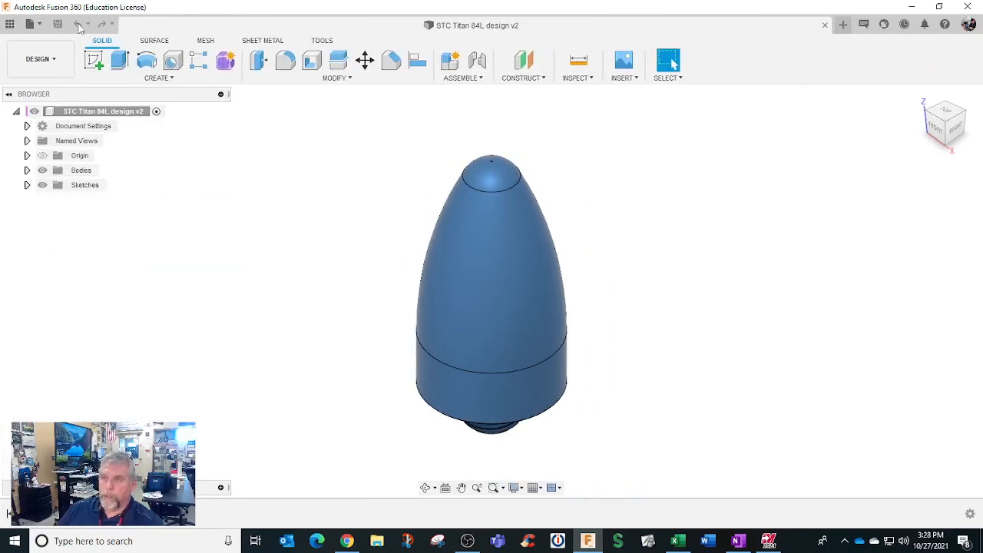
Step: Export the design as a STEP file named STC Titan 84L design v2 to the preset location
{"action": "left_click", "coordinate": [30, 23]}
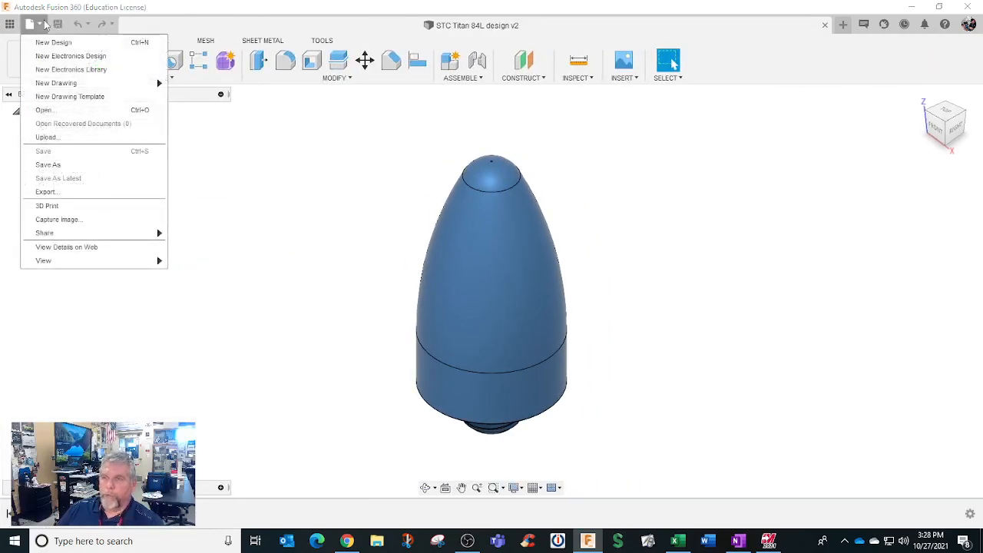
{"action": "left_click", "coordinate": [74, 192]}
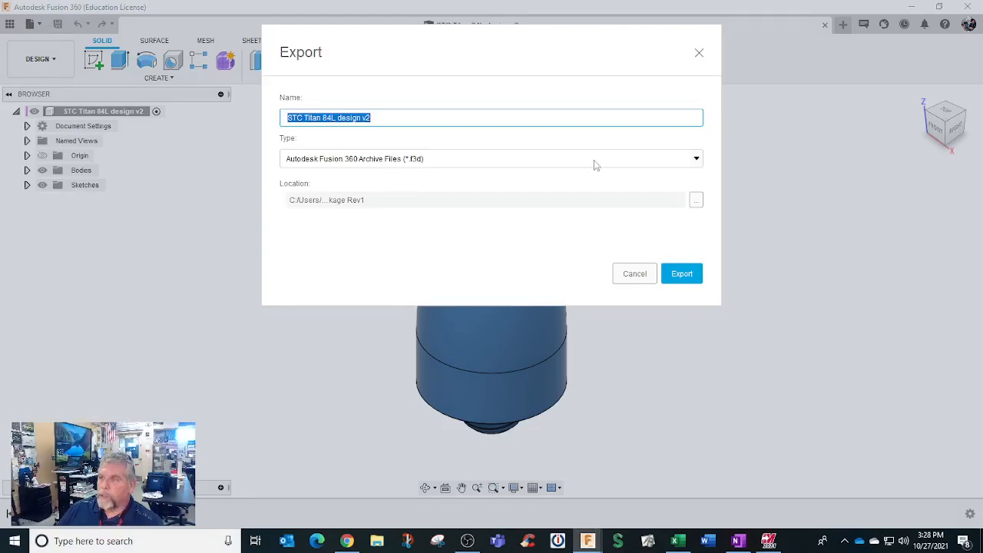
{"action": "left_click", "coordinate": [696, 159]}
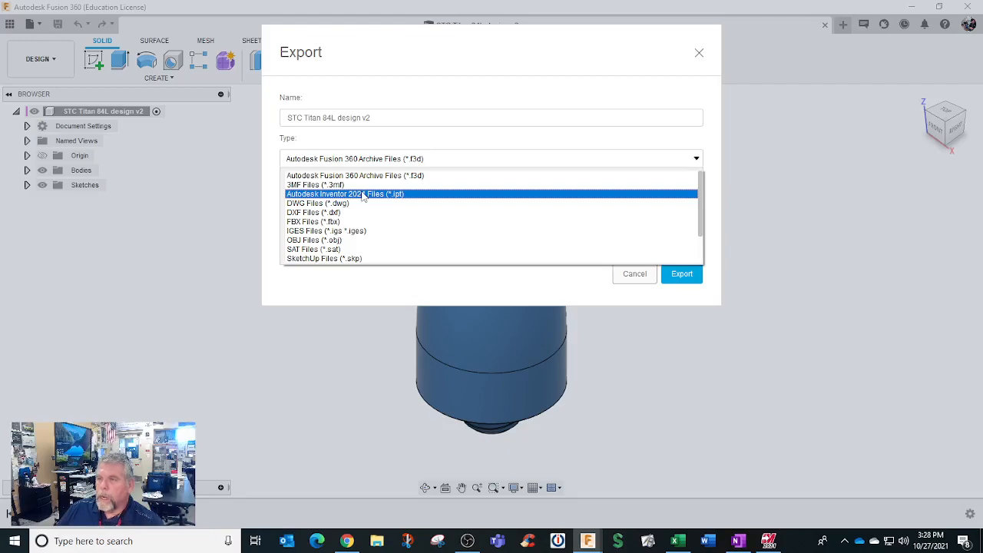
{"action": "left_click_drag", "start_coordinate": [701, 222], "coordinate": [703, 256]}
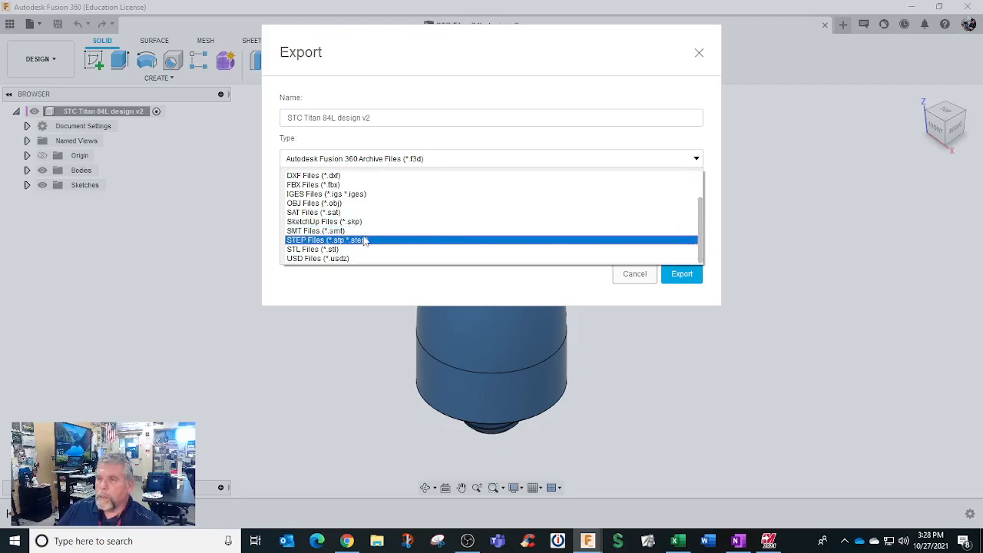
{"action": "left_click", "coordinate": [365, 240]}
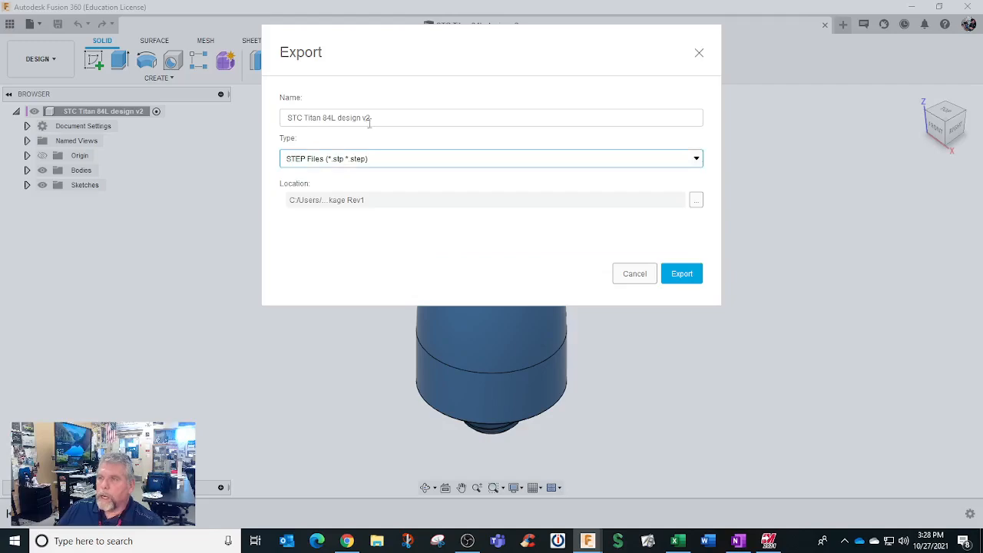
{"action": "left_click", "coordinate": [680, 275]}
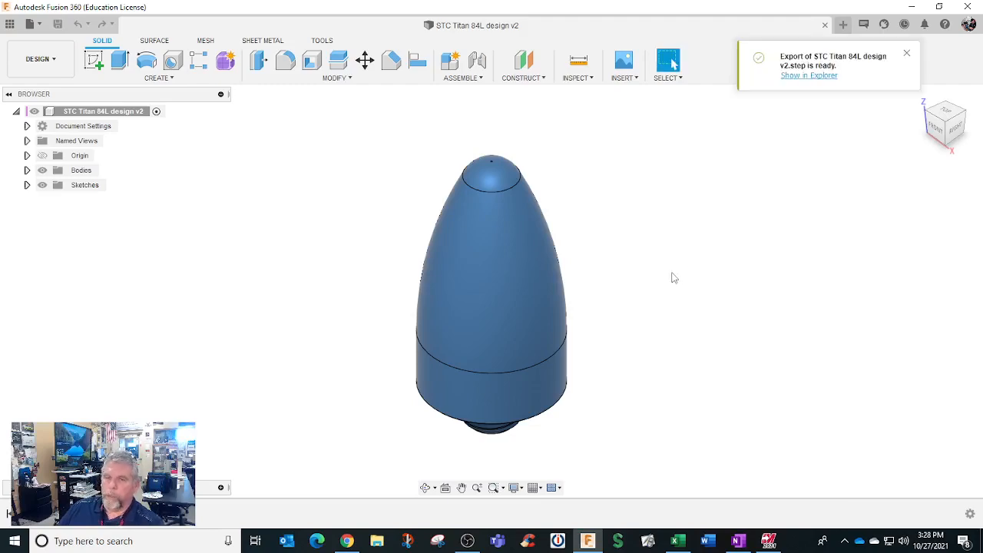
Step: Show the exported STEP file in its Windows folder and return to the design
{"action": "left_click", "coordinate": [807, 76]}
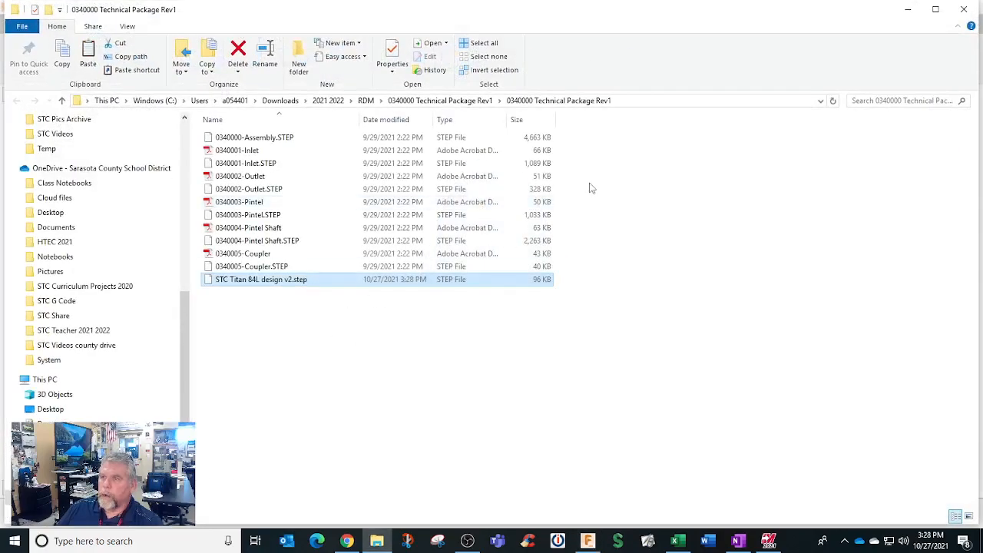
{"action": "left_click", "coordinate": [905, 10]}
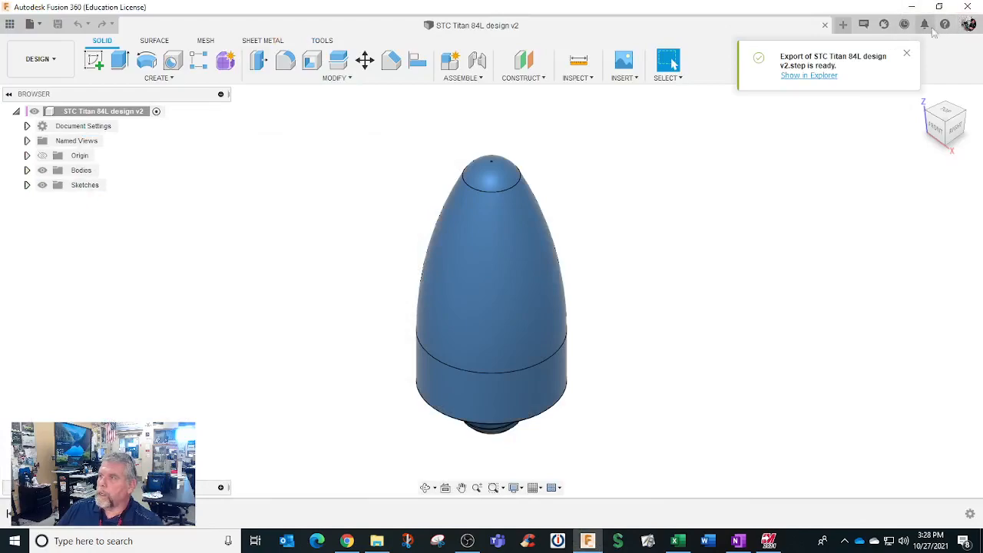
{"action": "left_click", "coordinate": [968, 6]}
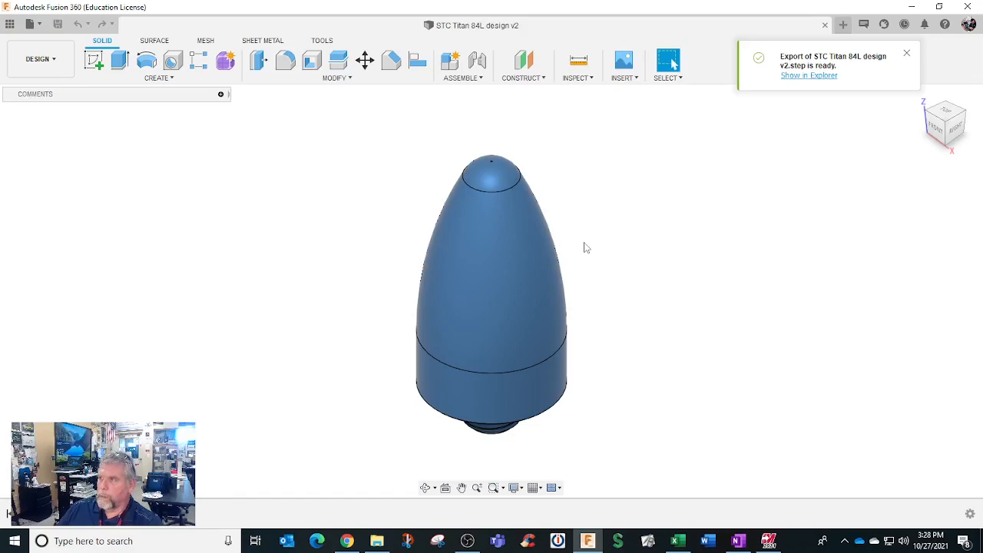
{"action": "left_click", "coordinate": [768, 541]}
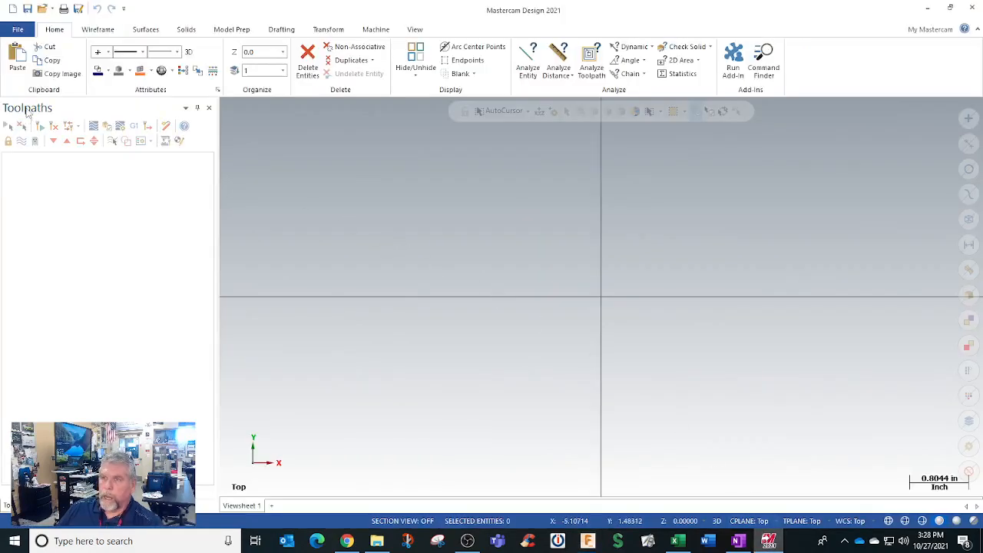
{"action": "left_click", "coordinate": [17, 30]}
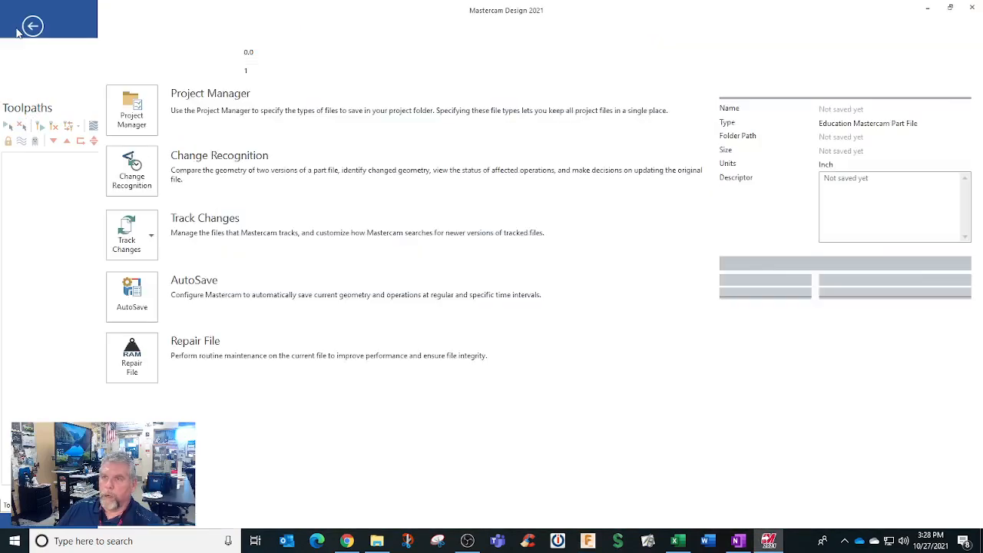
{"action": "left_click", "coordinate": [32, 100]}
{"action": "left_click", "coordinate": [172, 129]}
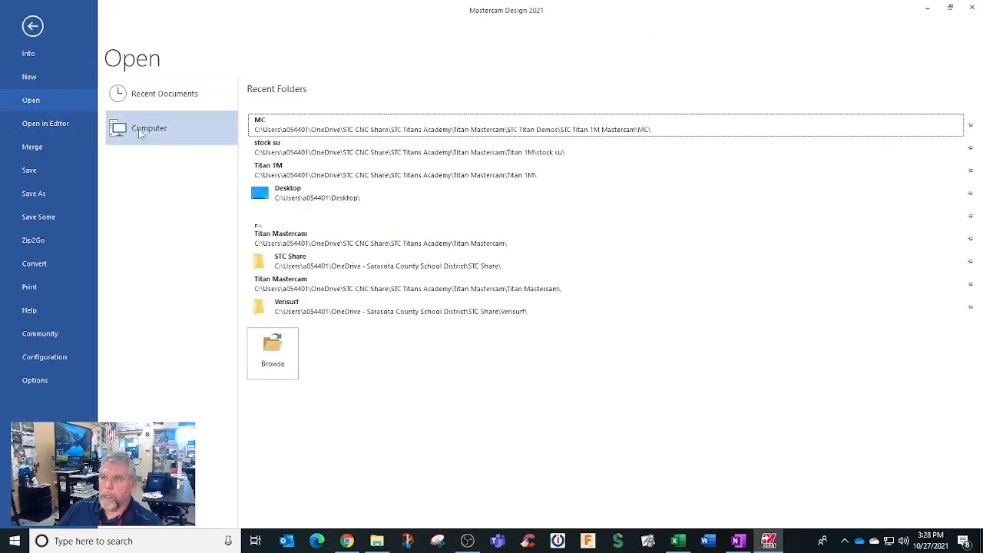
{"action": "left_click", "coordinate": [277, 362]}
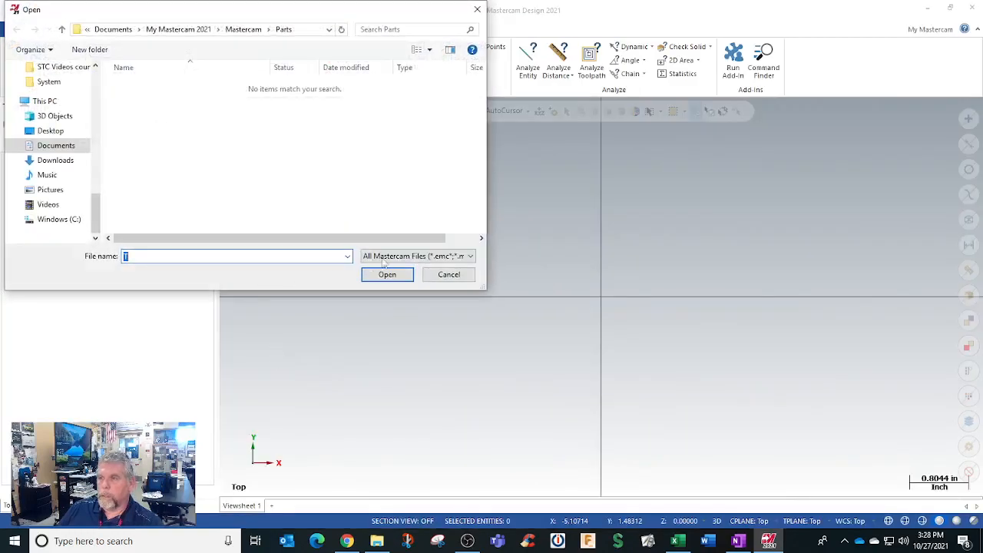
{"action": "left_click", "coordinate": [435, 270]}
Step: In File Explorer, copy STC Titan 84L design v2.step into STC CNC Share > STC Titans Academy > Titan Lathe > Titan Mastercam Lathe
{"action": "left_click", "coordinate": [377, 540]}
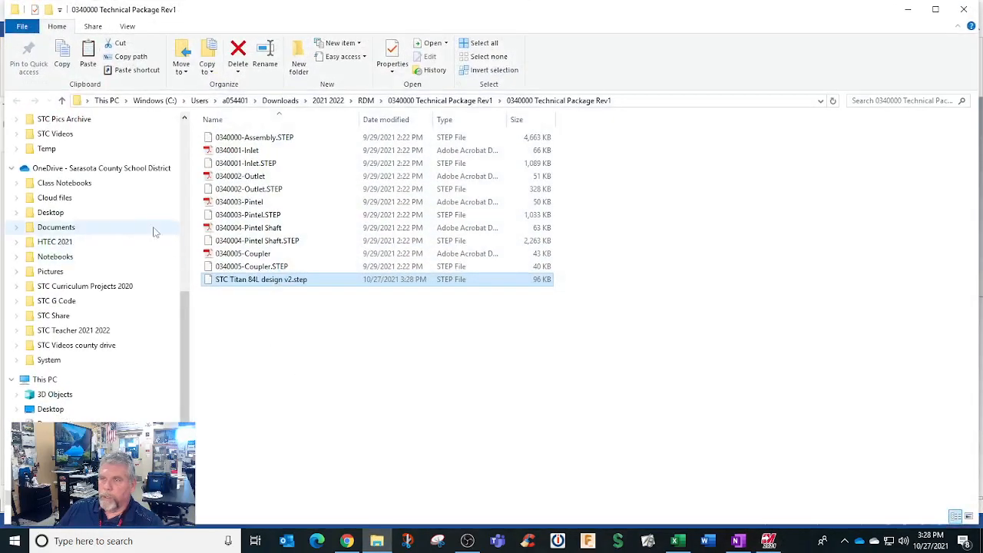
{"action": "right_click", "coordinate": [234, 283]}
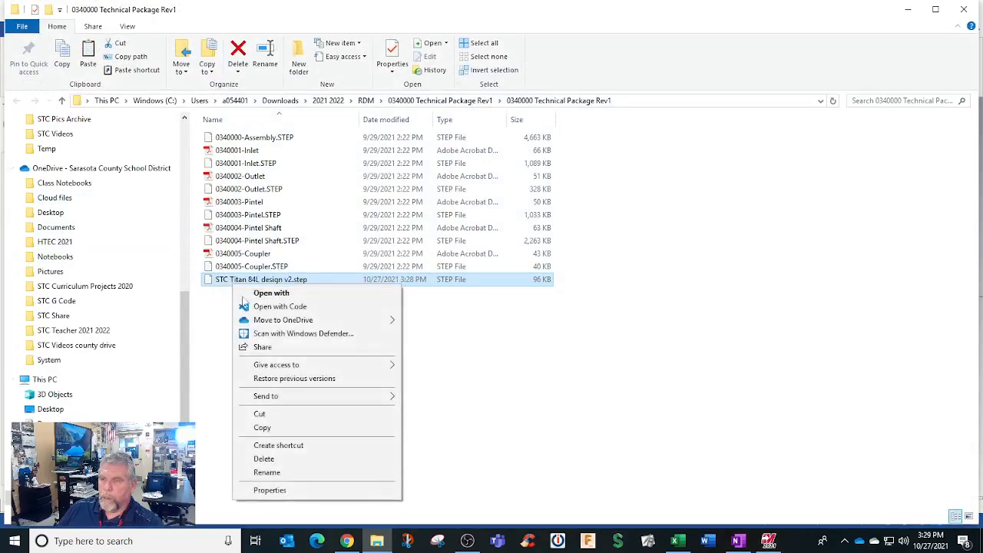
{"action": "left_click", "coordinate": [262, 426]}
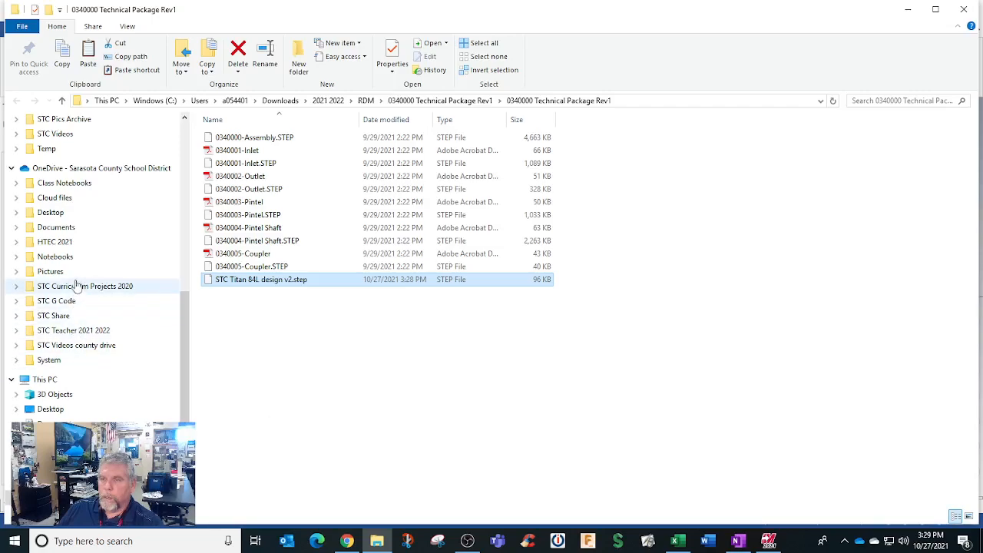
{"action": "scroll", "coordinate": [73, 258], "scroll_direction": "up", "scroll_amount": 2}
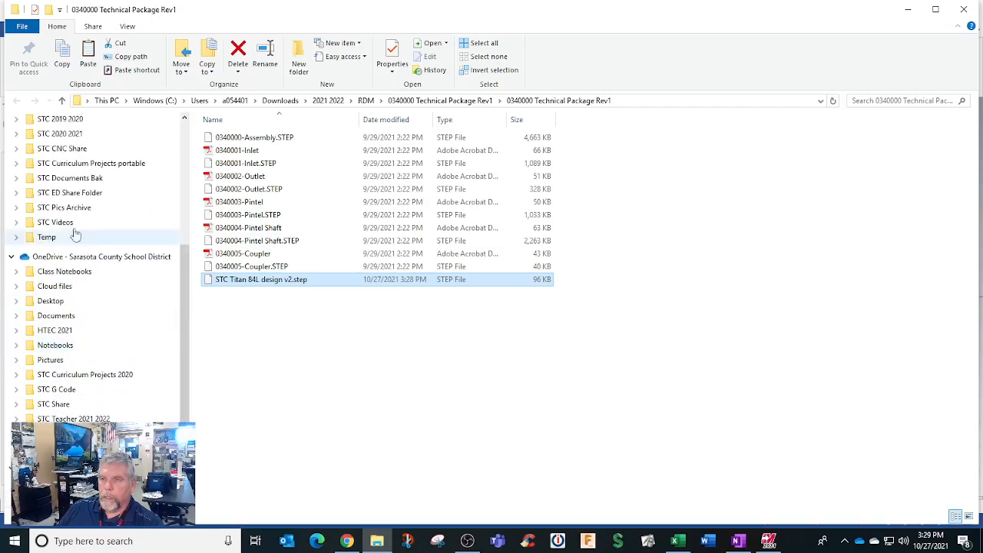
{"action": "left_click", "coordinate": [77, 148]}
{"action": "double_click", "coordinate": [261, 396]}
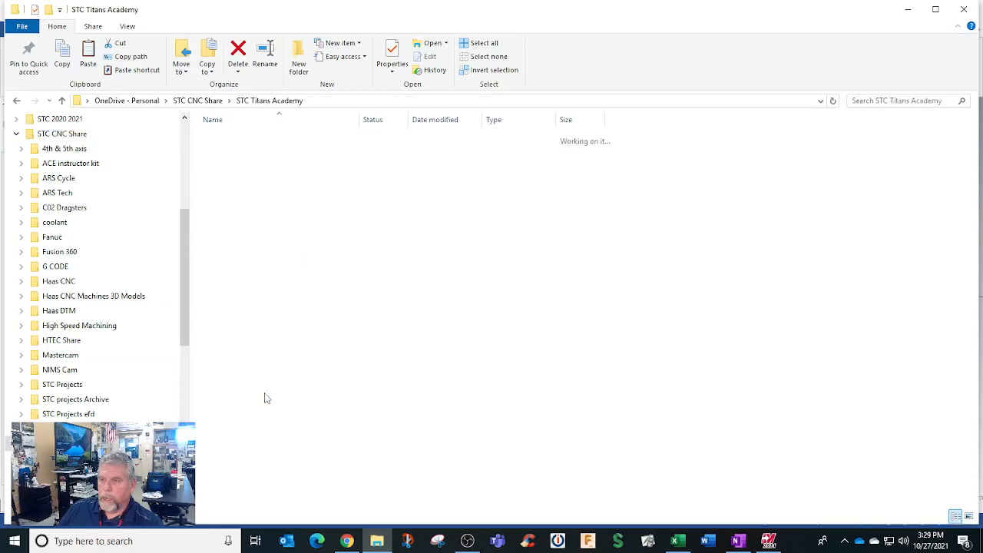
{"action": "double_click", "coordinate": [241, 149]}
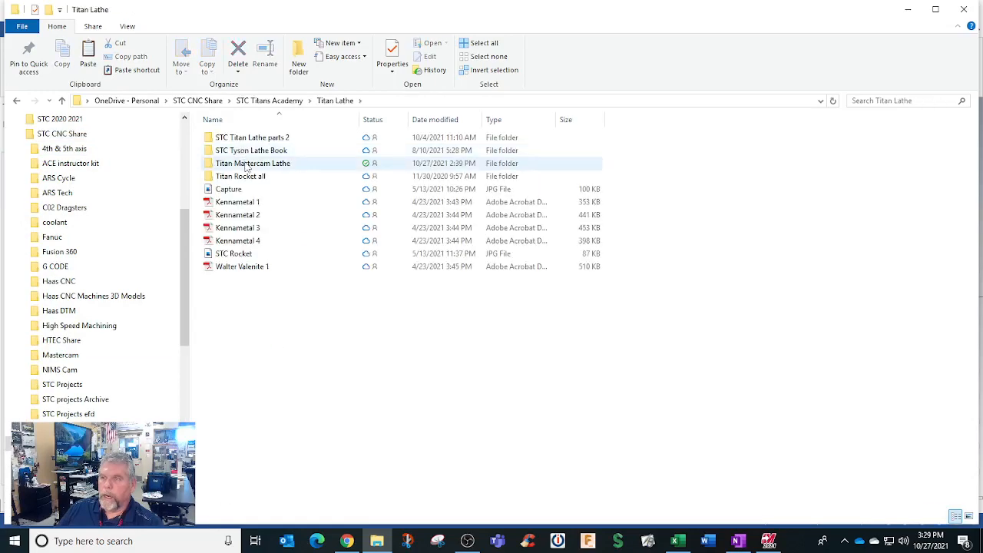
{"action": "double_click", "coordinate": [246, 164]}
{"action": "right_click", "coordinate": [236, 166]}
{"action": "left_click", "coordinate": [259, 246]}
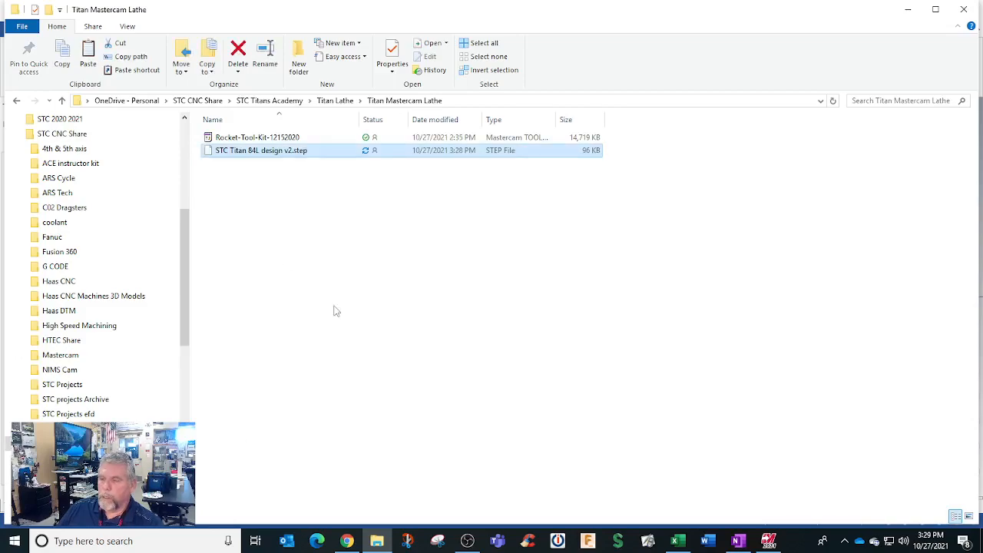
Step: Switch to Mastercam and browse for a file to open in STC CNC Share > STC Titans Academy > Titan Lathe > Titan Mastercam Lathe
{"action": "left_click", "coordinate": [768, 541]}
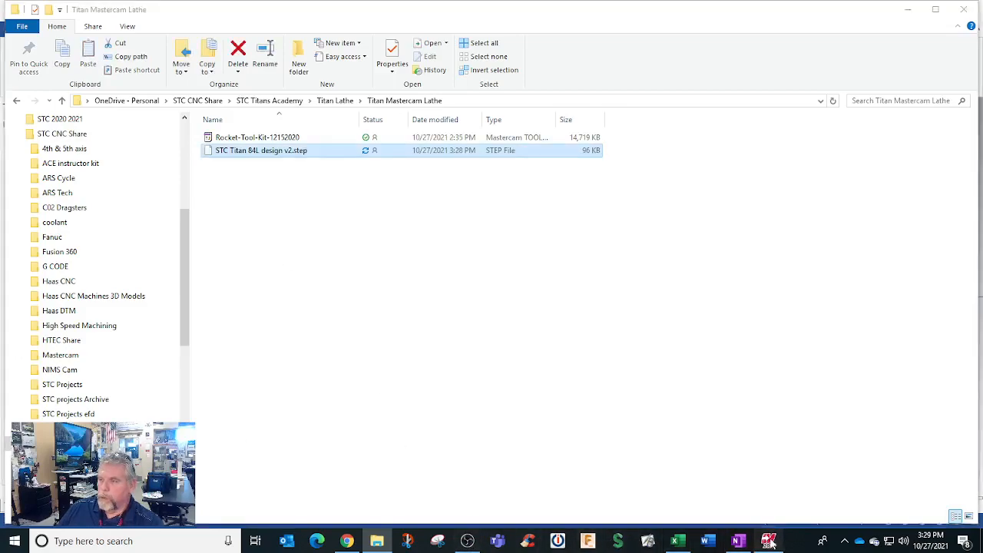
{"action": "left_click", "coordinate": [14, 29]}
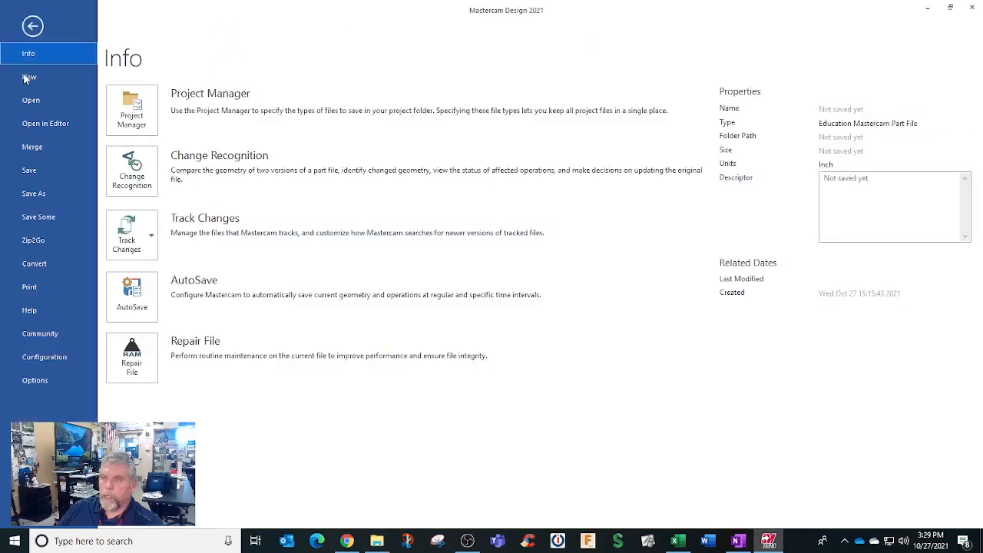
{"action": "left_click", "coordinate": [26, 98]}
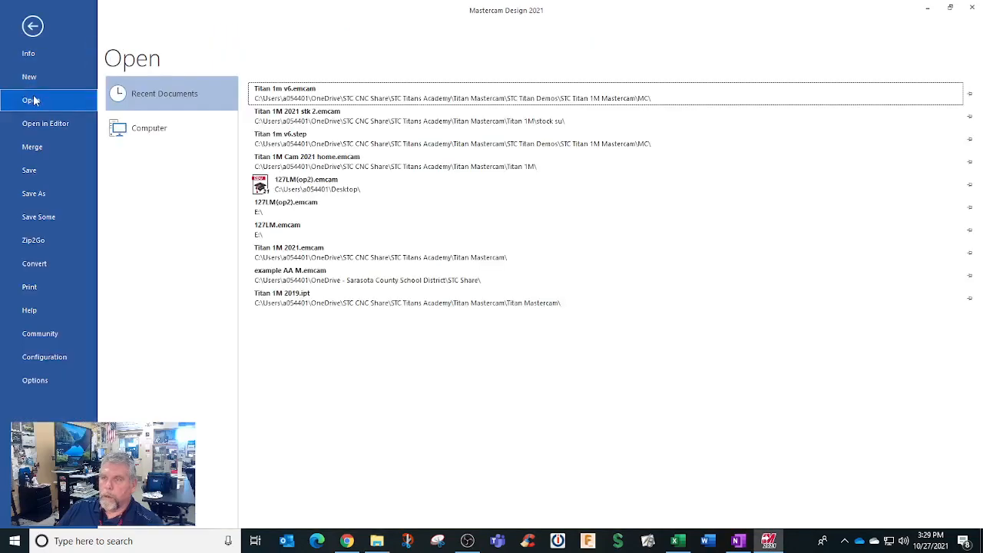
{"action": "left_click", "coordinate": [146, 132]}
{"action": "left_click", "coordinate": [269, 361]}
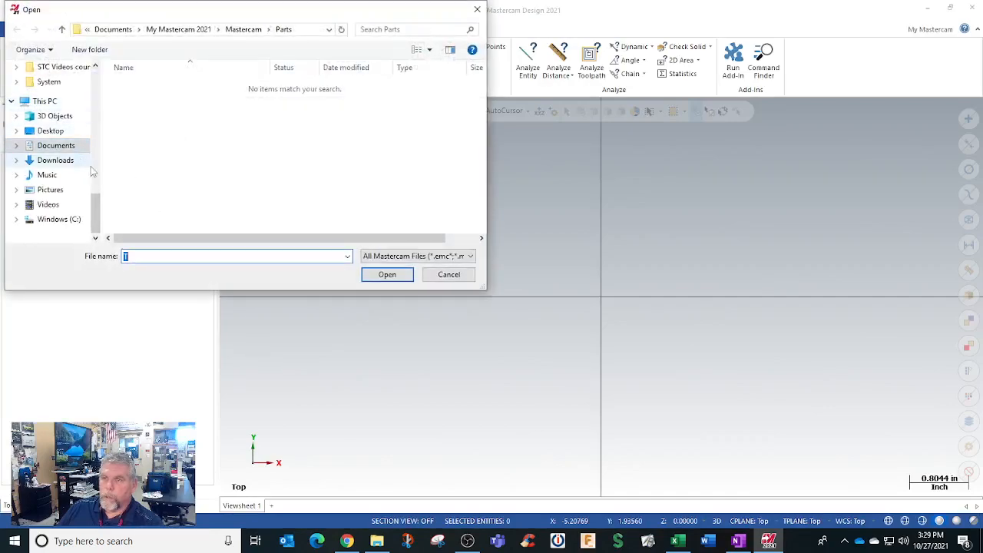
{"action": "left_click_drag", "start_coordinate": [96, 204], "coordinate": [98, 132]}
{"action": "left_click", "coordinate": [63, 110]}
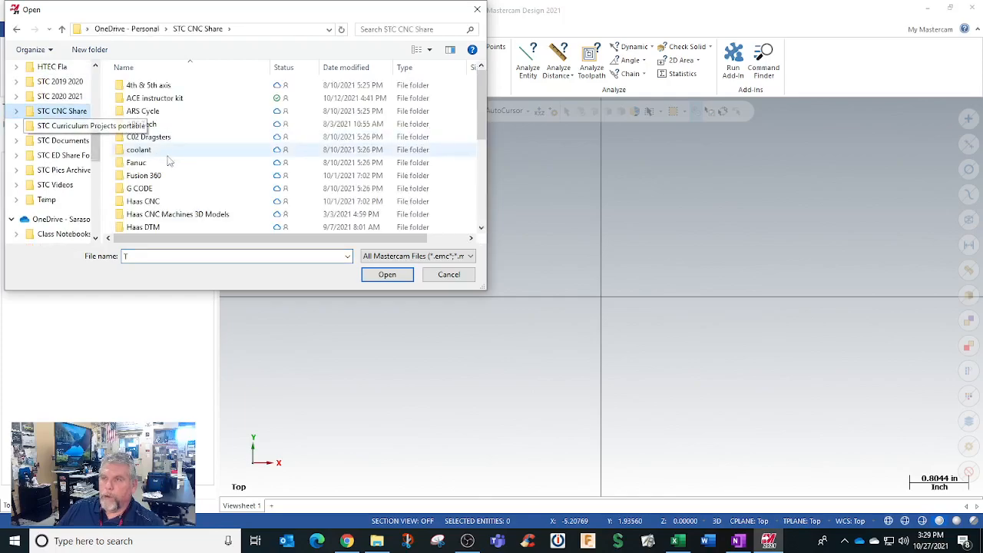
{"action": "scroll", "coordinate": [165, 160], "scroll_direction": "down", "scroll_amount": 7}
{"action": "left_click", "coordinate": [165, 162]}
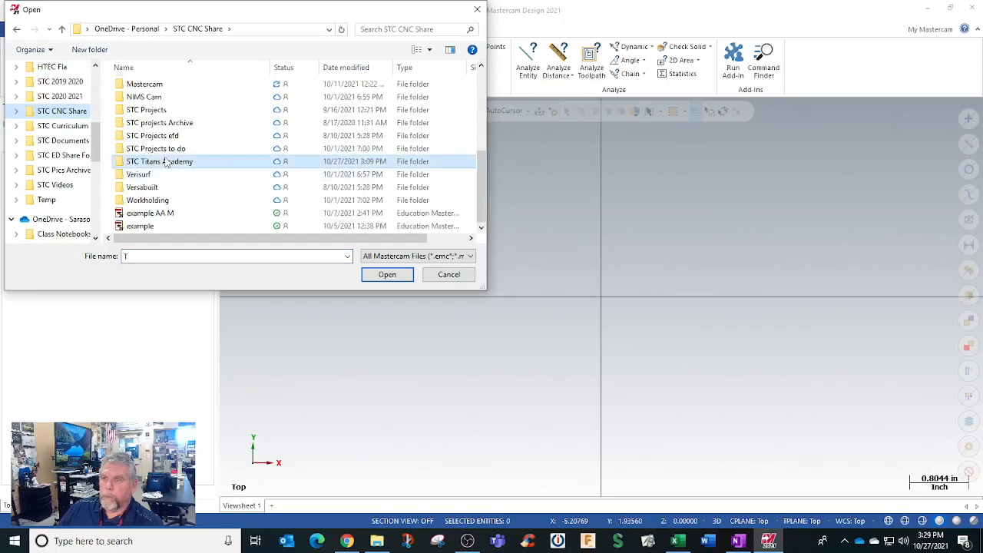
{"action": "double_click", "coordinate": [166, 162]}
{"action": "double_click", "coordinate": [156, 97]}
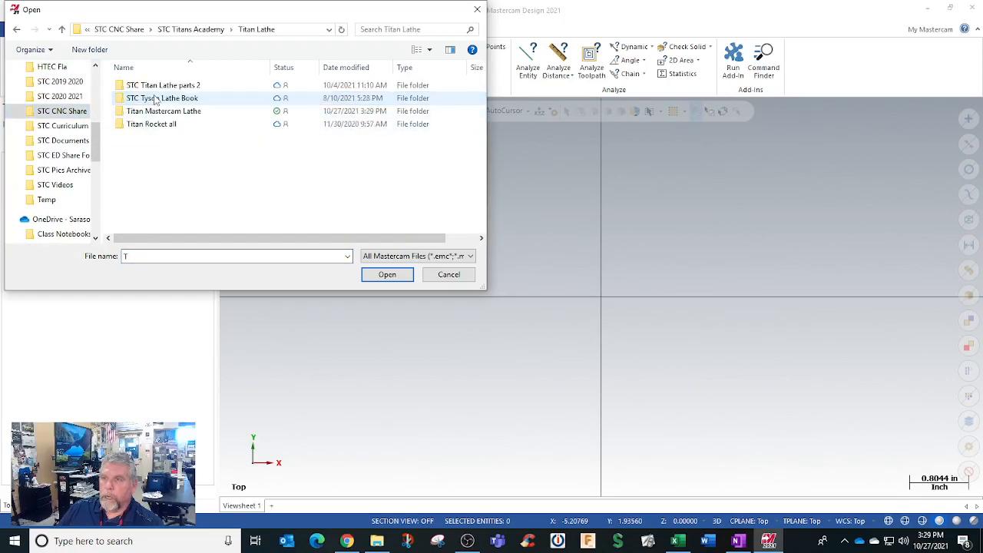
{"action": "double_click", "coordinate": [164, 111]}
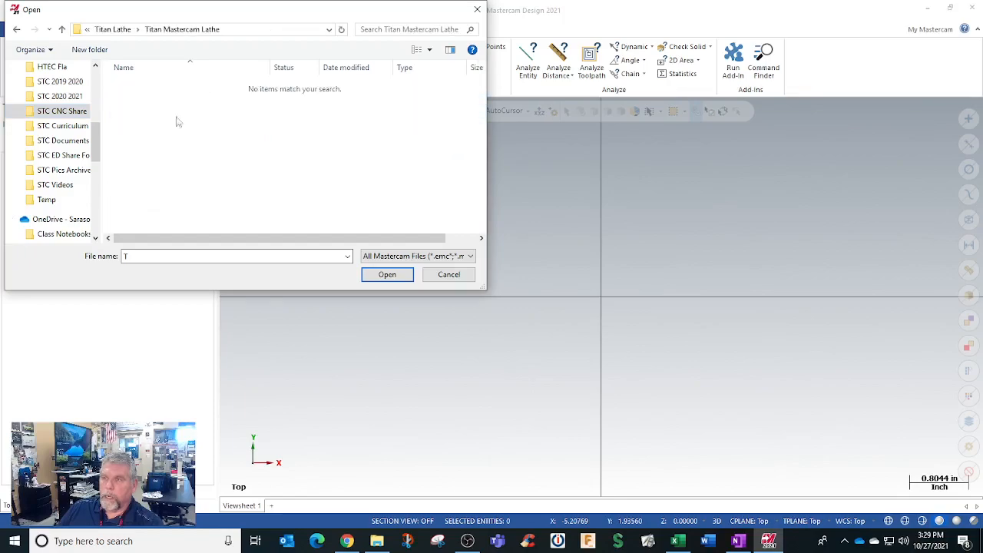
Step: Filter the folder for STEP files and open STC Titan 84L design v2.step, importing it as solids with edge curves
{"action": "left_click", "coordinate": [410, 257]}
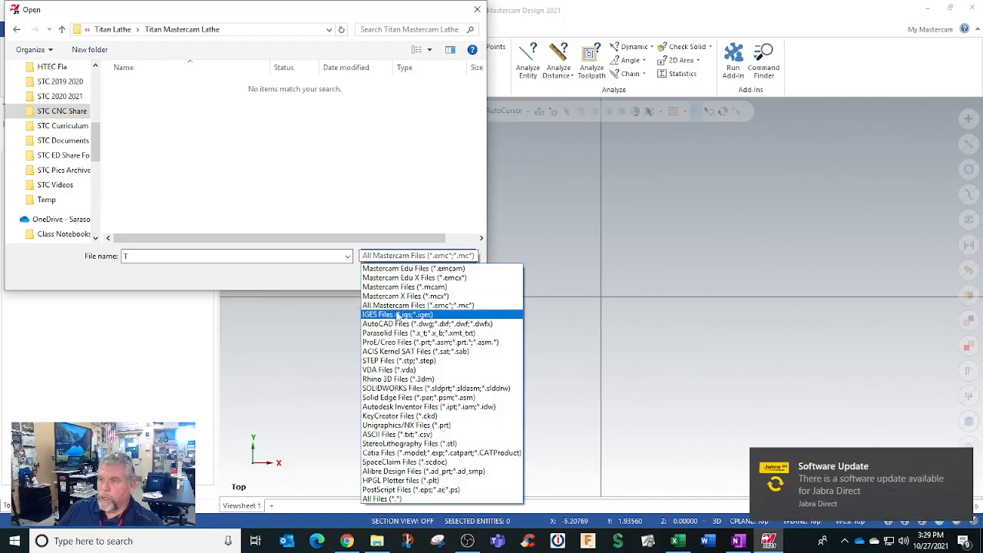
{"action": "left_click", "coordinate": [400, 360]}
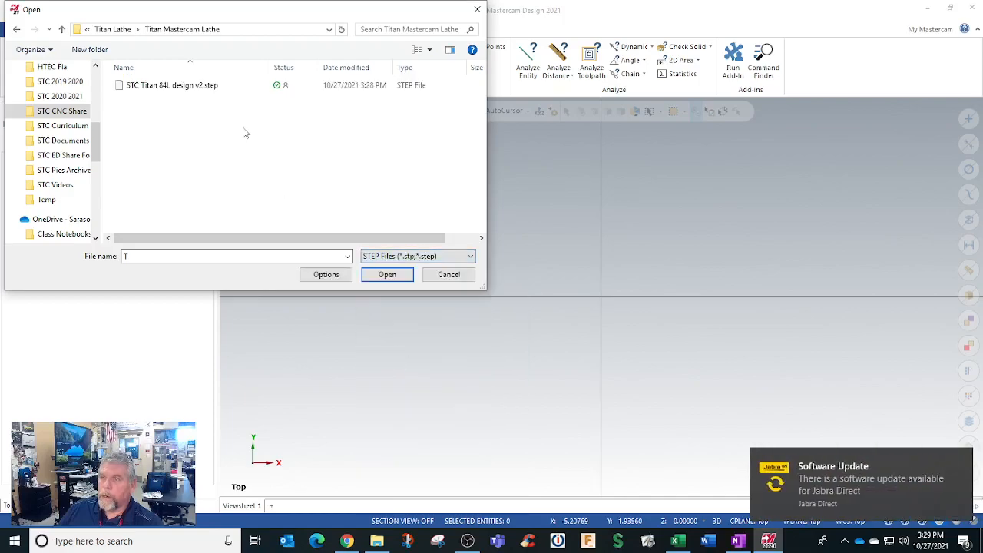
{"action": "left_click", "coordinate": [208, 86]}
{"action": "left_click", "coordinate": [333, 276]}
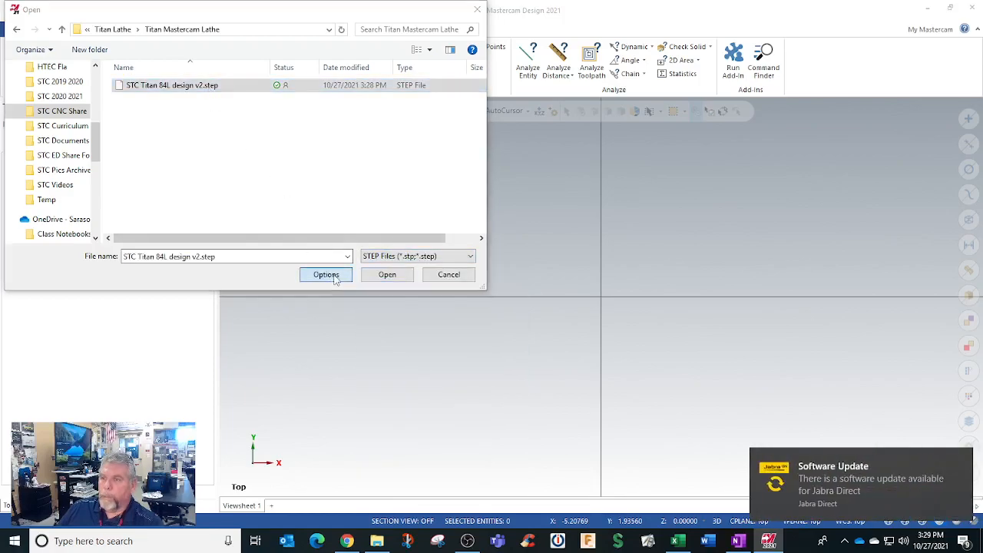
{"action": "left_click", "coordinate": [27, 233]}
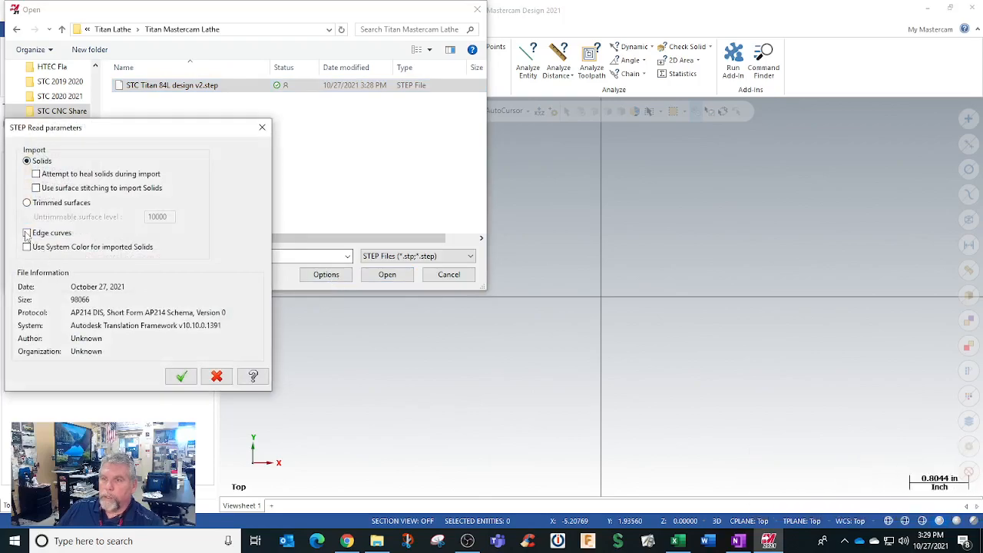
{"action": "left_click", "coordinate": [182, 377]}
{"action": "left_click", "coordinate": [388, 274]}
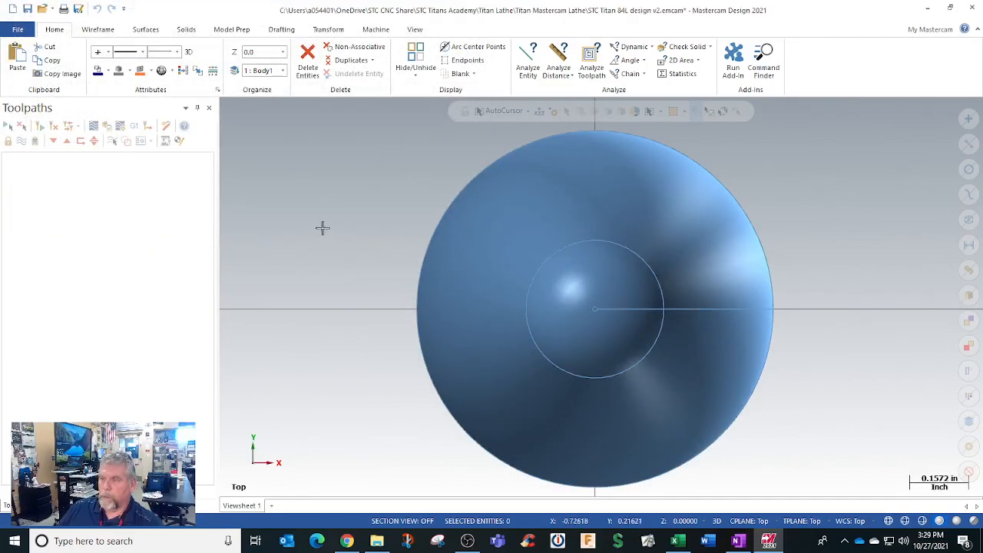
Step: View the imported rocket part in isometric view, then rotate it sideways to examine its thread, body and nose
{"action": "right_click", "coordinate": [323, 227]}
{"action": "left_click", "coordinate": [362, 336]}
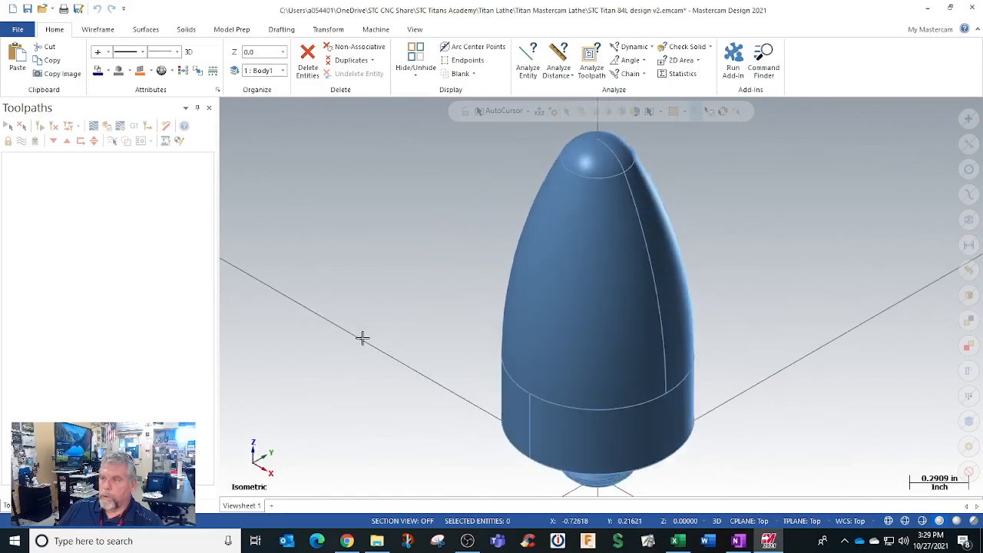
{"action": "middle_click_drag", "start_coordinate": [364, 320], "coordinate": [543, 340]}
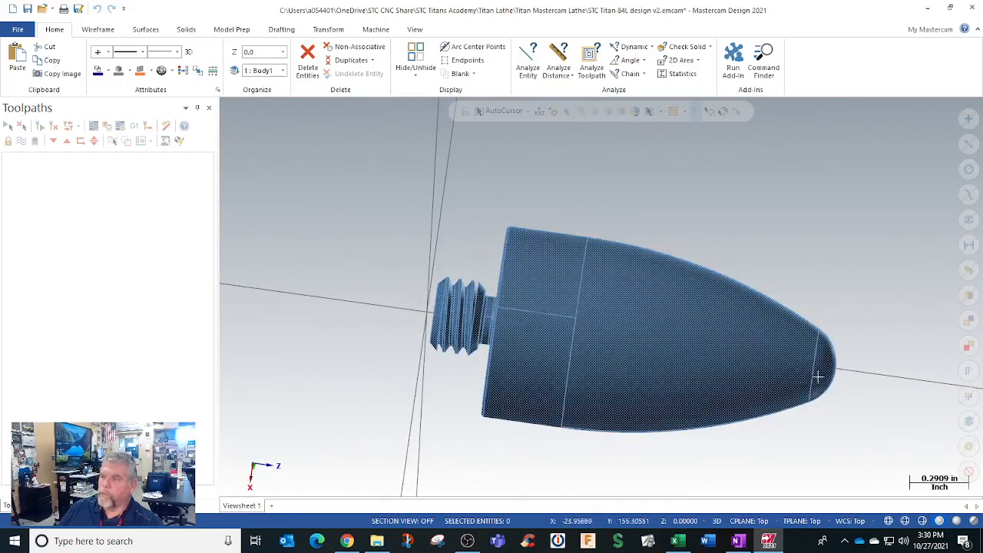
{"action": "scroll", "coordinate": [613, 362], "scroll_direction": "up", "scroll_amount": 3}
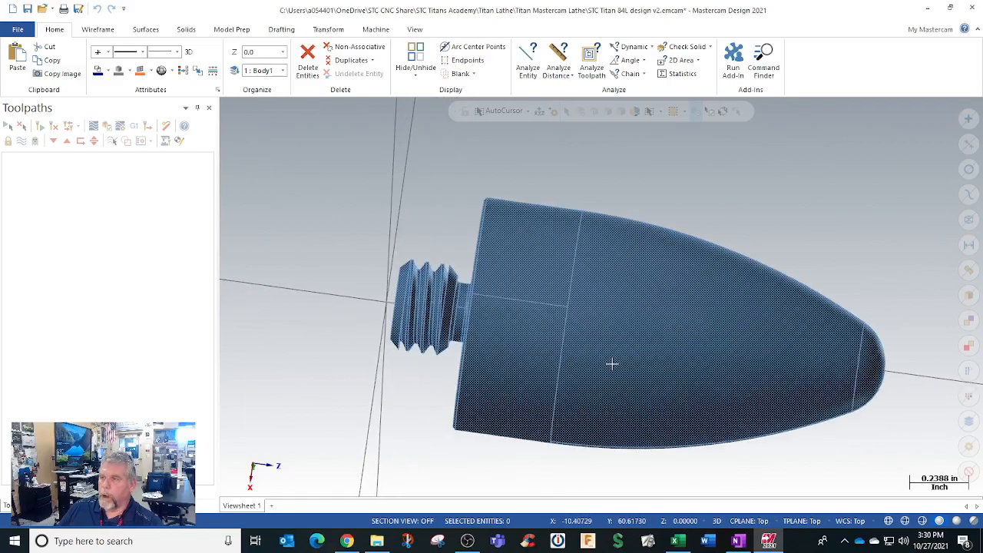
{"action": "scroll", "coordinate": [611, 363], "scroll_direction": "down", "scroll_amount": 4}
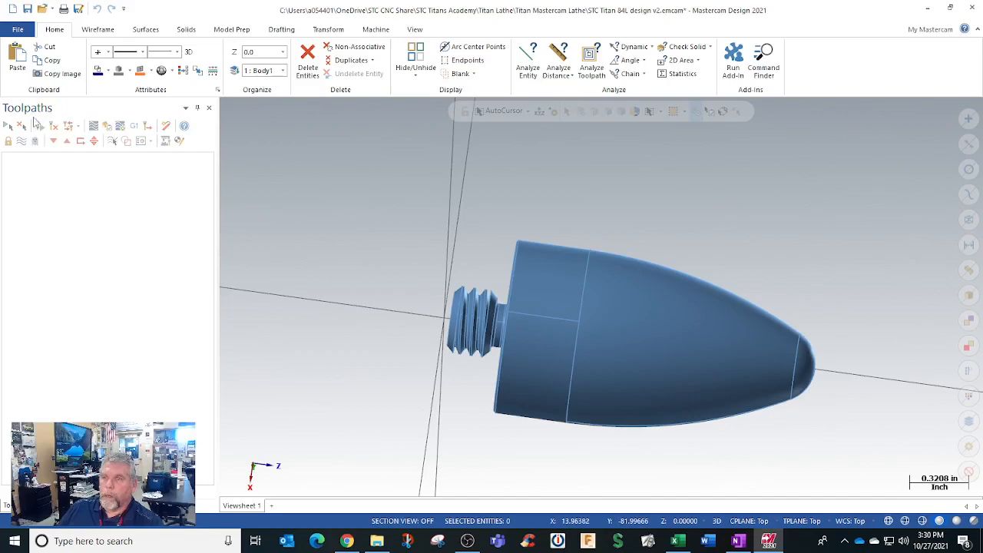
Step: Add the STC HAAS ST 2X MT_LATHE.mcam-lmd machine definition to the list of available lathes
{"action": "left_click", "coordinate": [376, 30]}
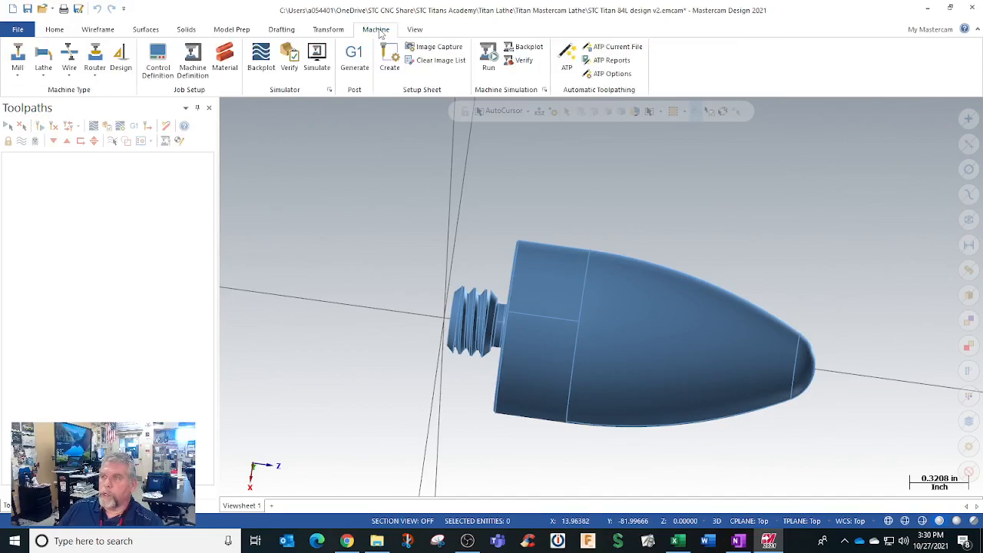
{"action": "left_click", "coordinate": [43, 69]}
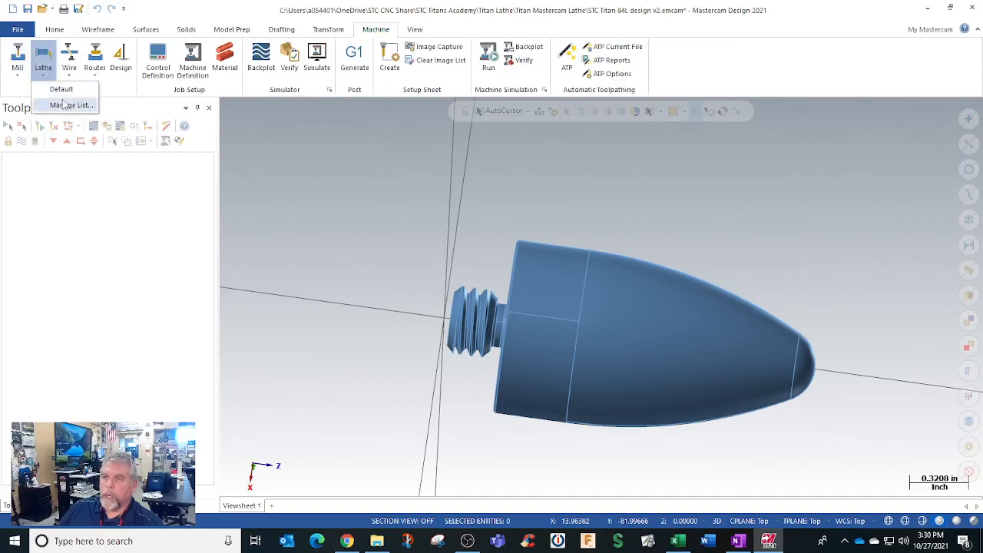
{"action": "left_click", "coordinate": [65, 107]}
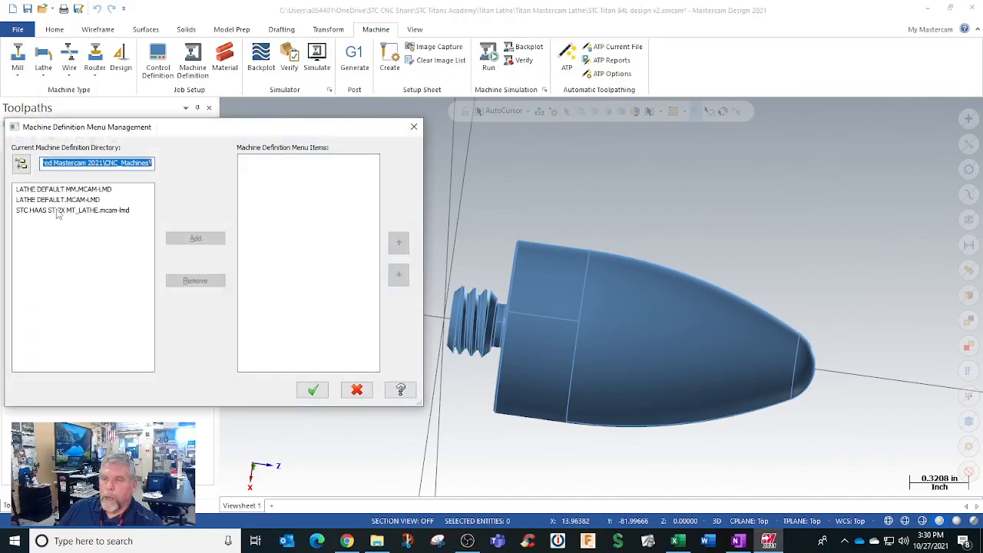
{"action": "left_click", "coordinate": [41, 212]}
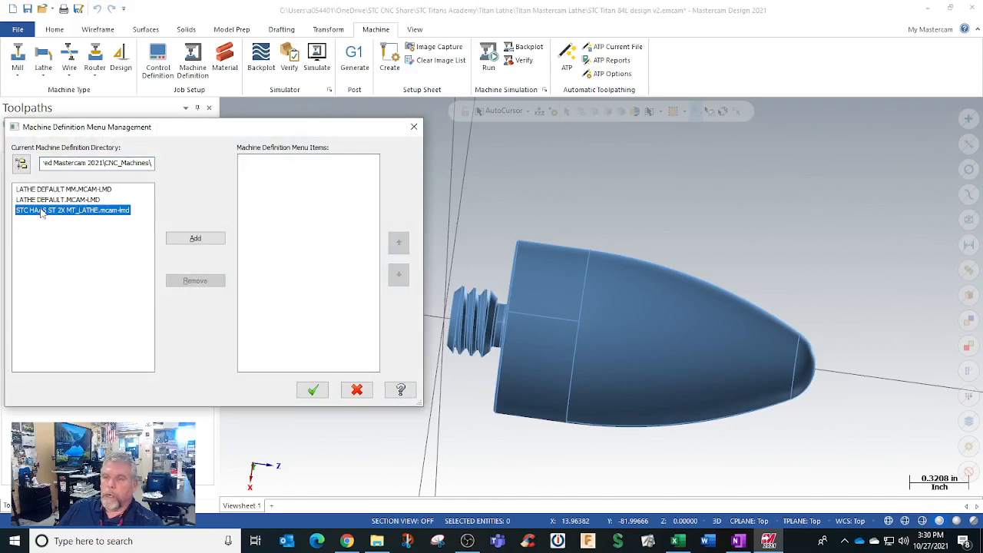
{"action": "left_click", "coordinate": [195, 238]}
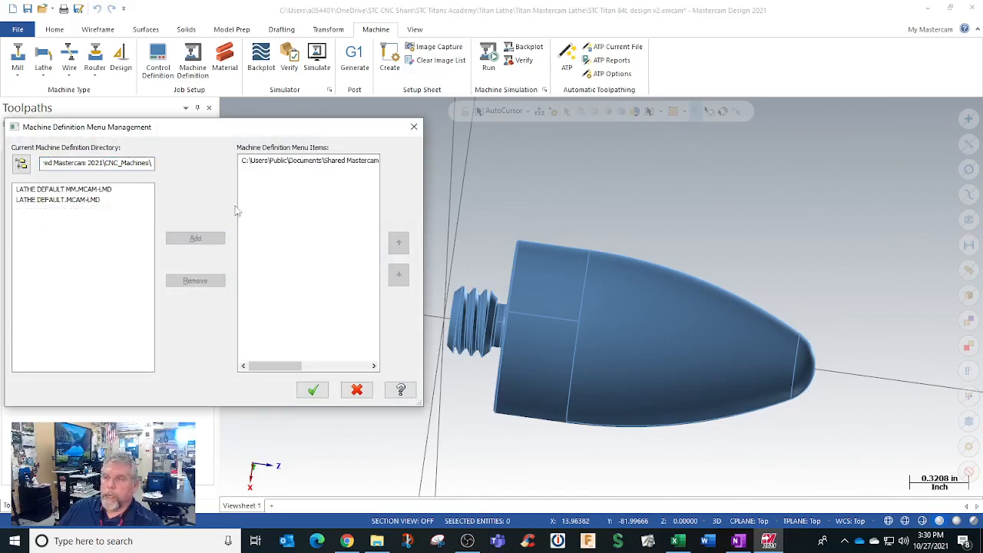
{"action": "left_click", "coordinate": [295, 160]}
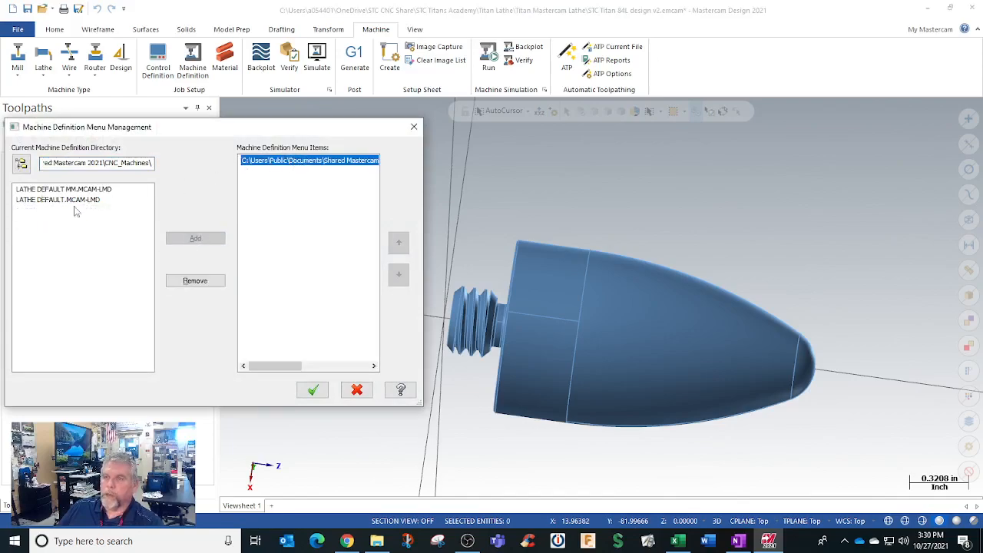
{"action": "left_click", "coordinate": [315, 391]}
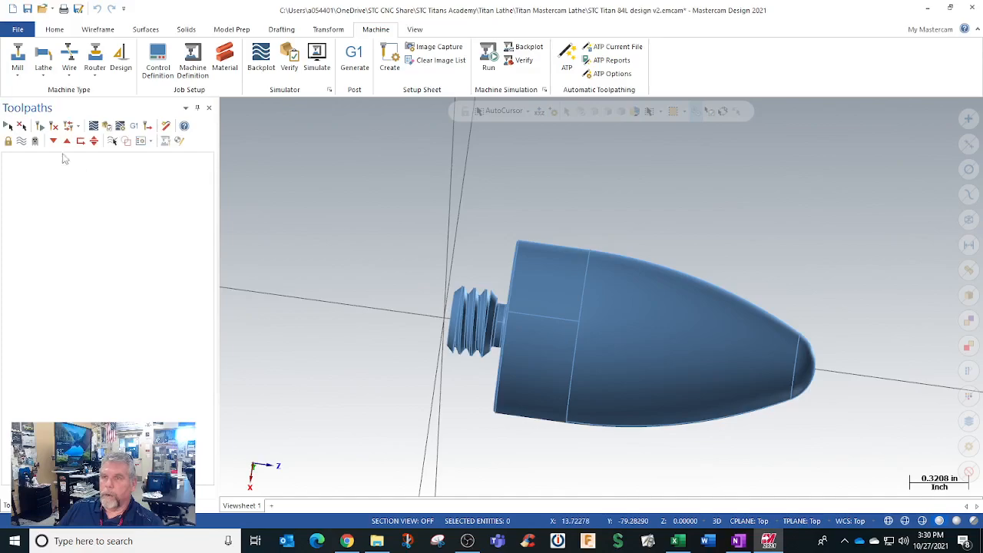
Step: Create a mill machine group using the STC HAAS TM1P 3 - AXIS VMC machine
{"action": "left_click", "coordinate": [17, 61]}
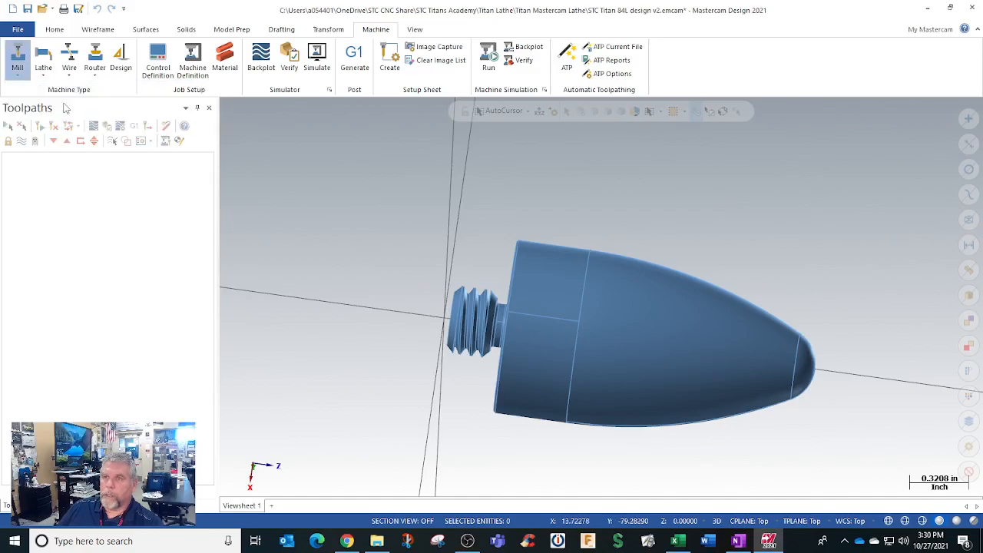
{"action": "left_click", "coordinate": [58, 103]}
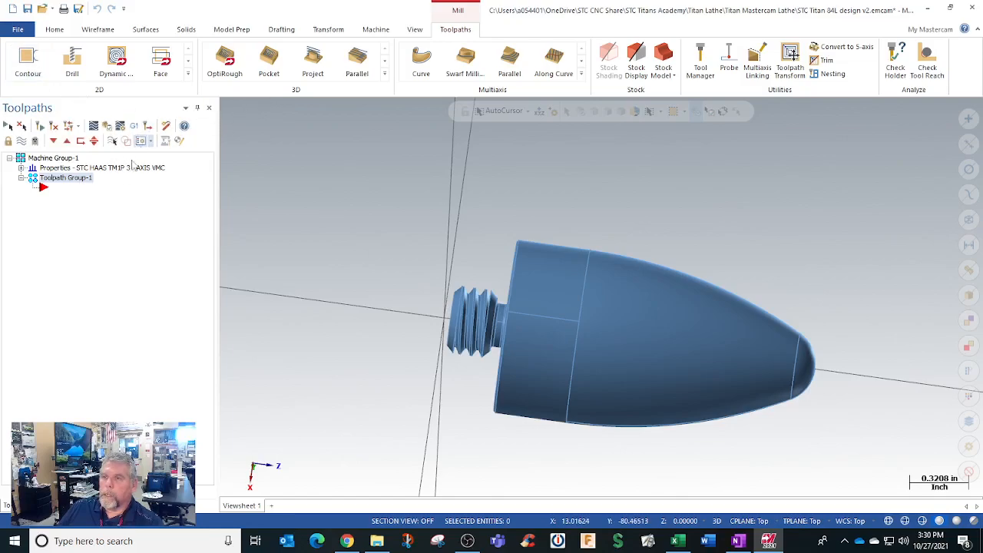
Step: Try to delete the mill machine group from the toolpath tree
{"action": "left_click", "coordinate": [55, 159]}
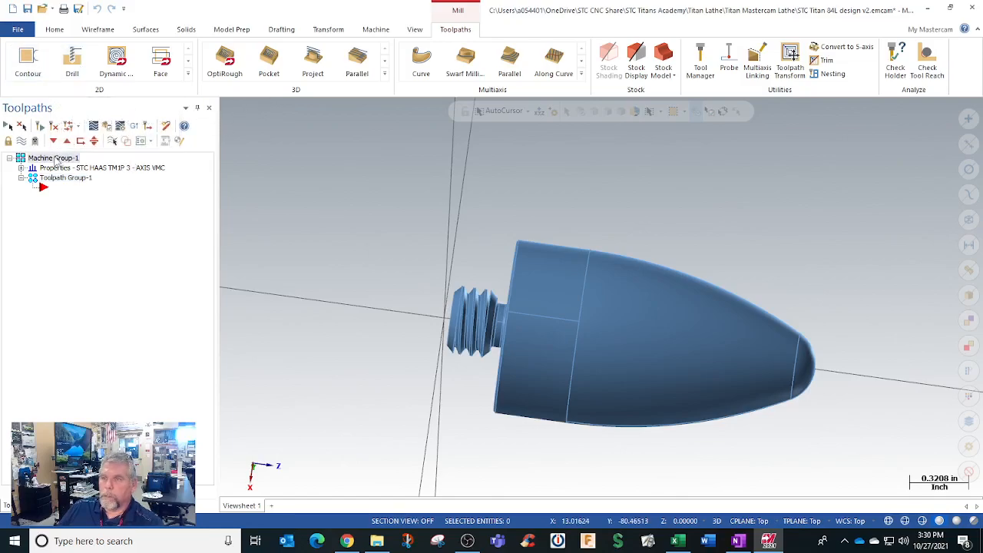
{"action": "right_click", "coordinate": [55, 159]}
{"action": "mouse_move", "coordinate": [115, 235]}
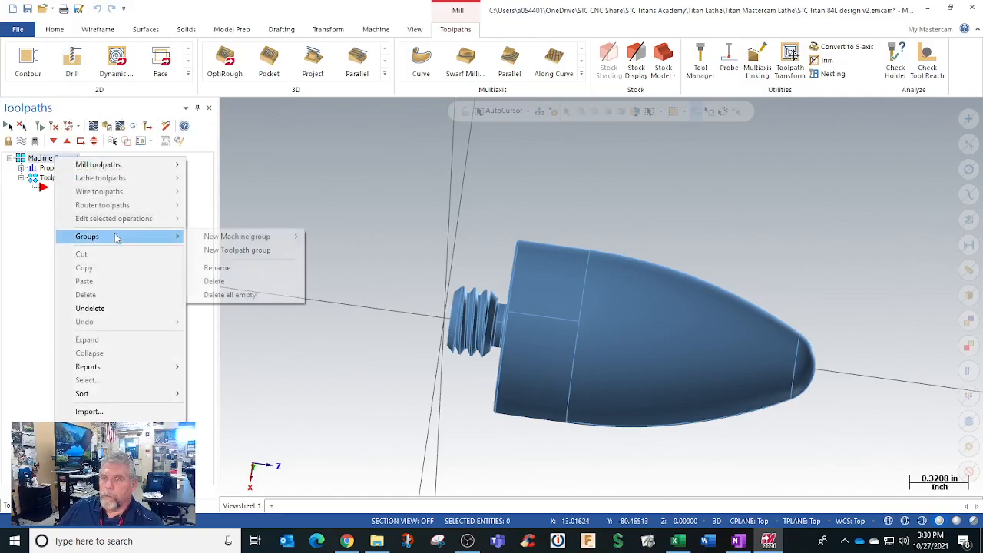
{"action": "left_click", "coordinate": [217, 281]}
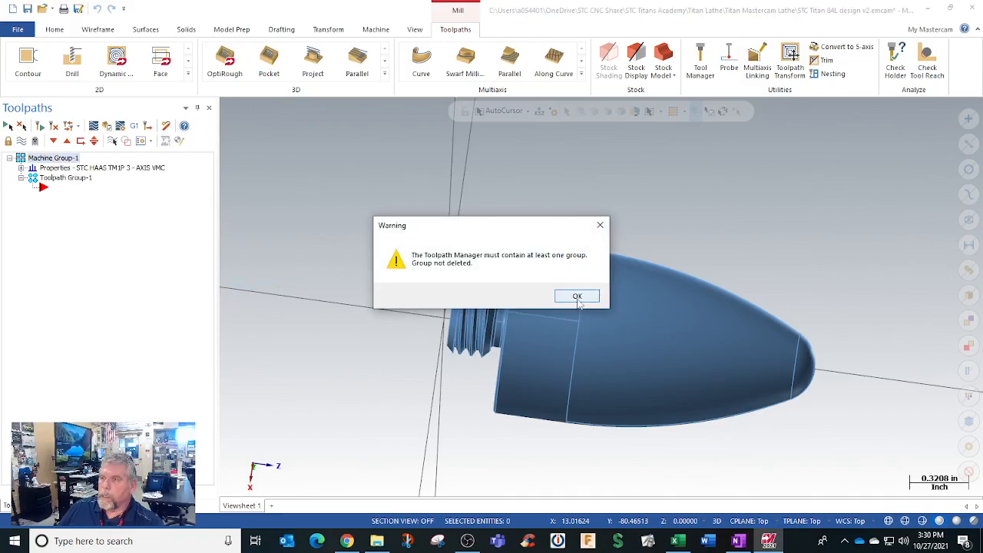
{"action": "left_click", "coordinate": [578, 298]}
{"action": "left_click", "coordinate": [54, 170]}
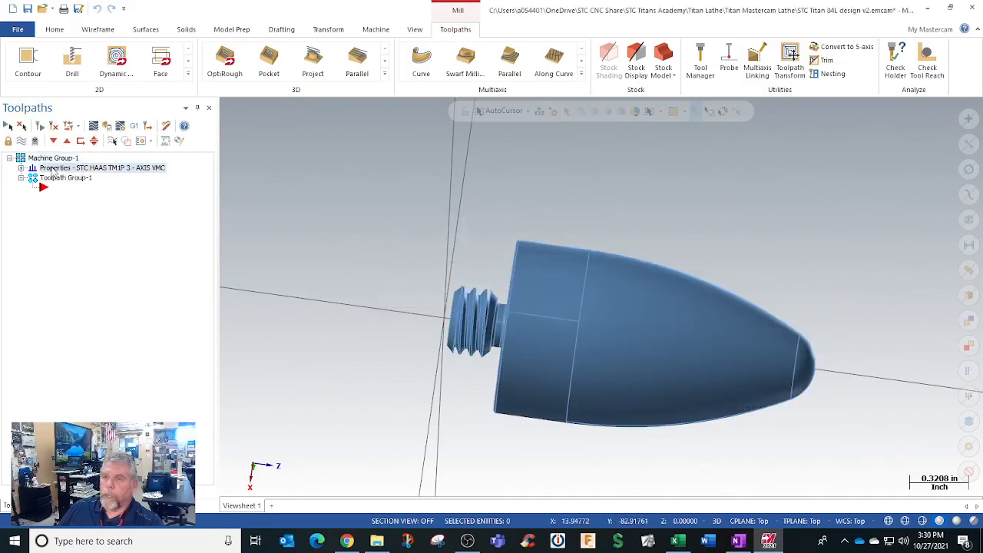
{"action": "right_click", "coordinate": [54, 172]}
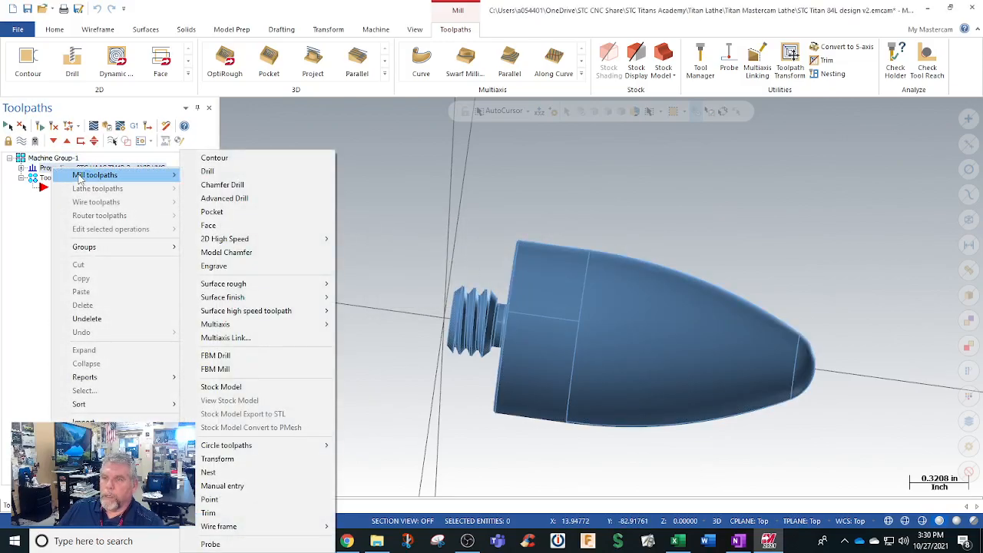
{"action": "left_click", "coordinate": [257, 136]}
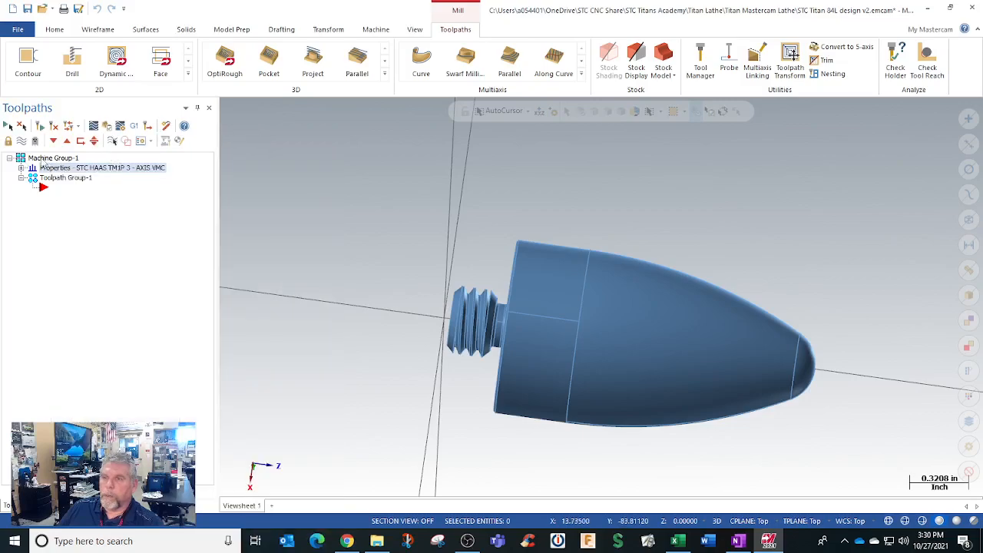
{"action": "left_click", "coordinate": [45, 159]}
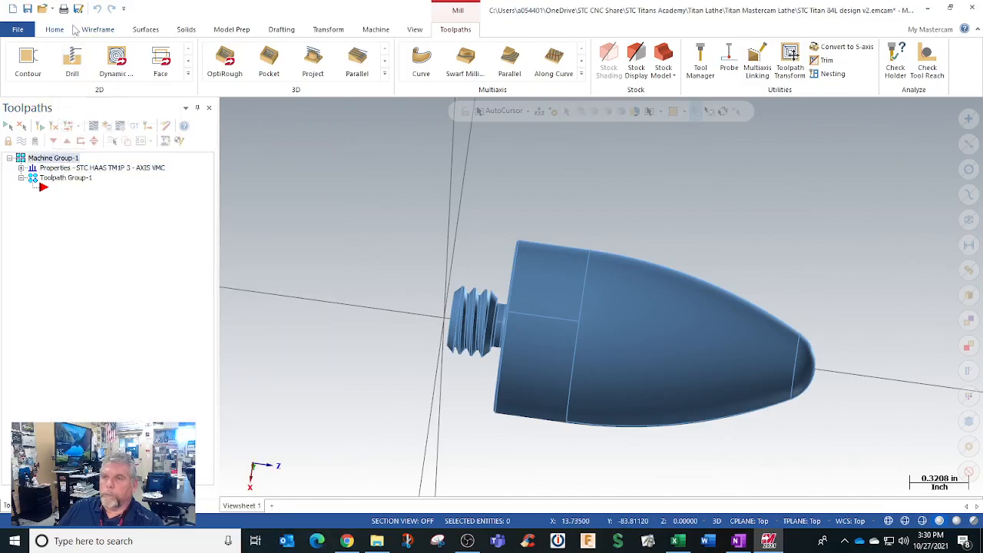
Step: Create a lathe machine group and accept loading the default control settings
{"action": "left_click", "coordinate": [381, 31]}
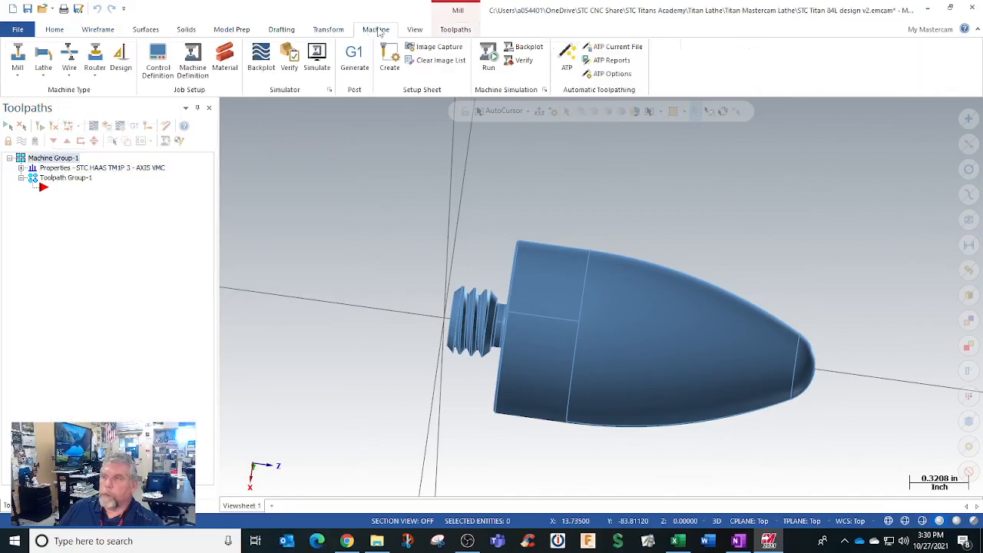
{"action": "left_click", "coordinate": [44, 71]}
{"action": "left_click", "coordinate": [87, 102]}
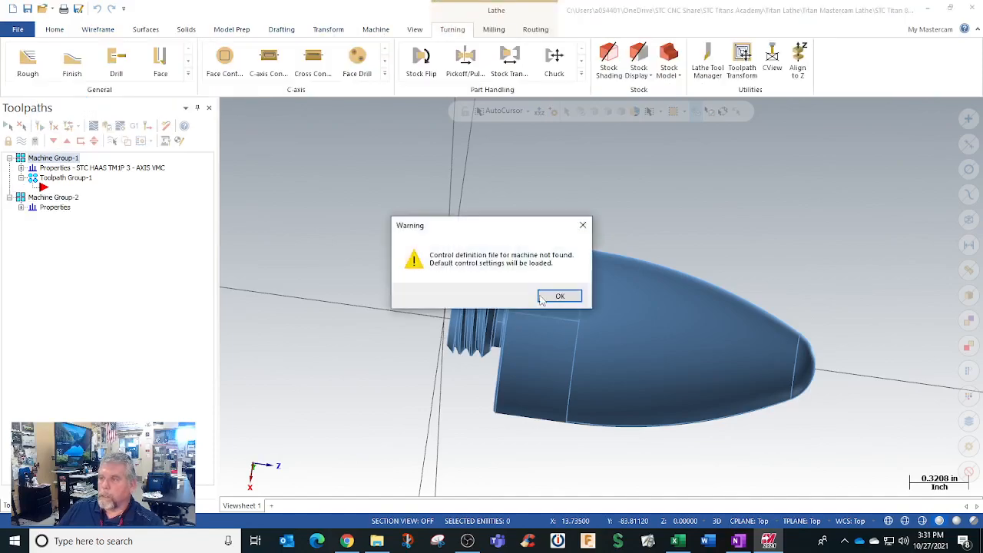
{"action": "left_click", "coordinate": [560, 297]}
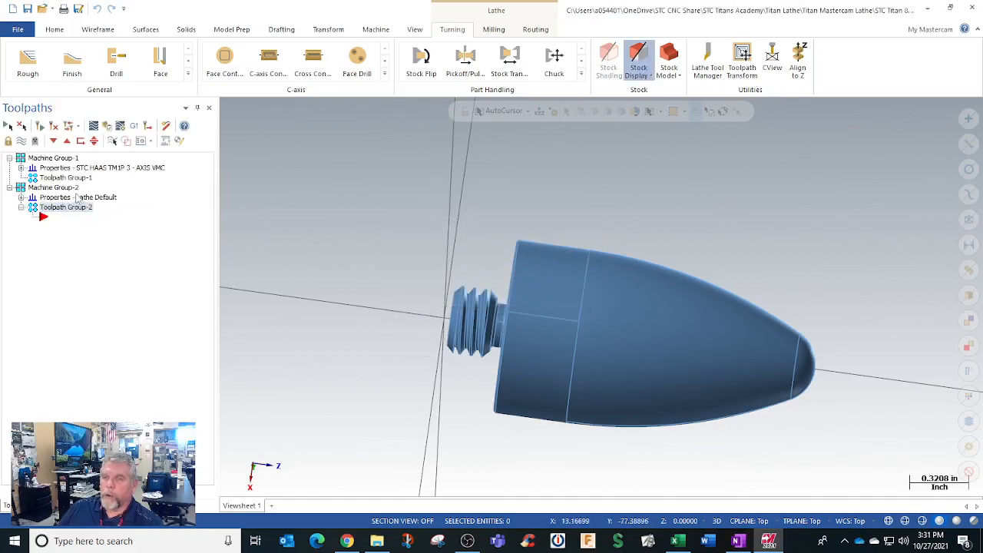
Step: Delete all empty toolpath groups from the toolpath tree
{"action": "left_click", "coordinate": [62, 158]}
{"action": "right_click", "coordinate": [65, 161]}
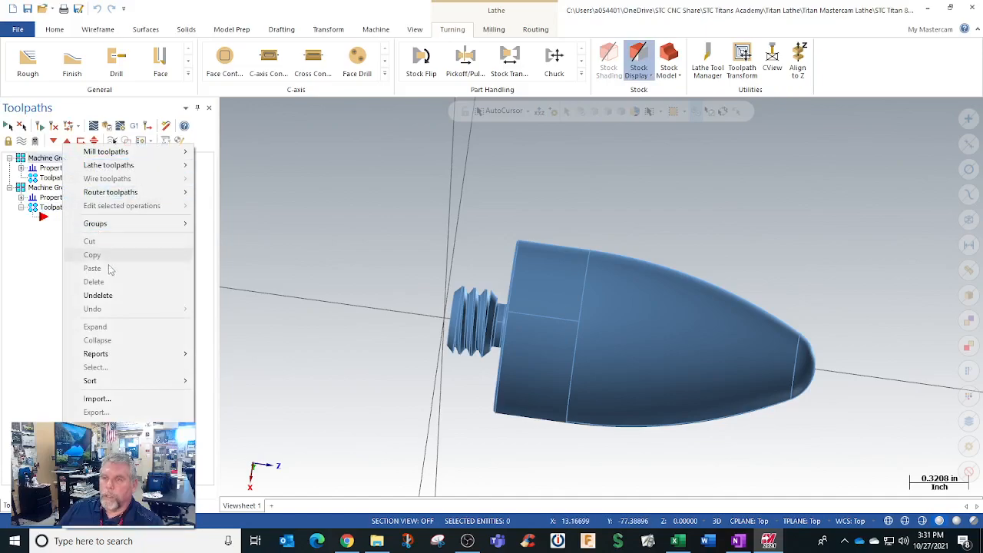
{"action": "mouse_move", "coordinate": [154, 223]}
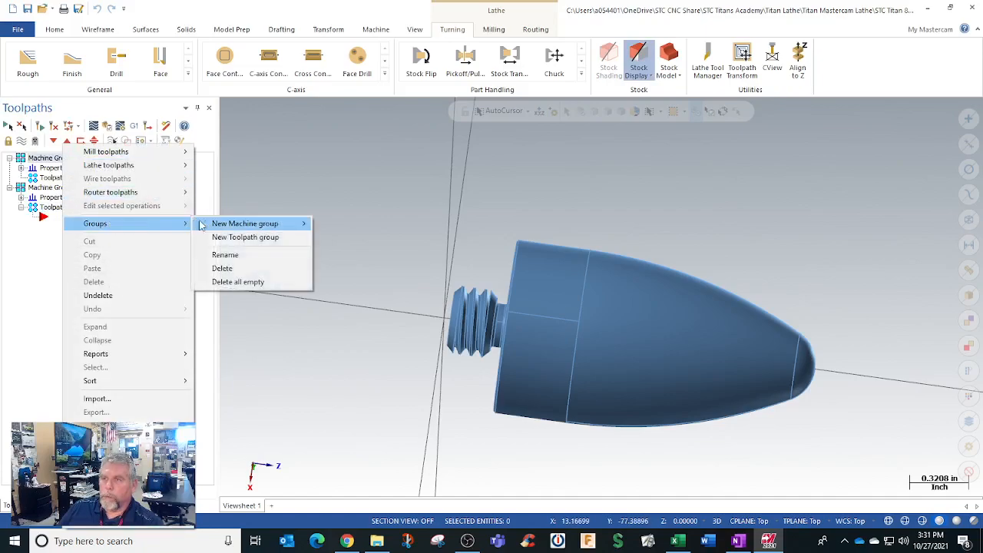
{"action": "left_click", "coordinate": [239, 282]}
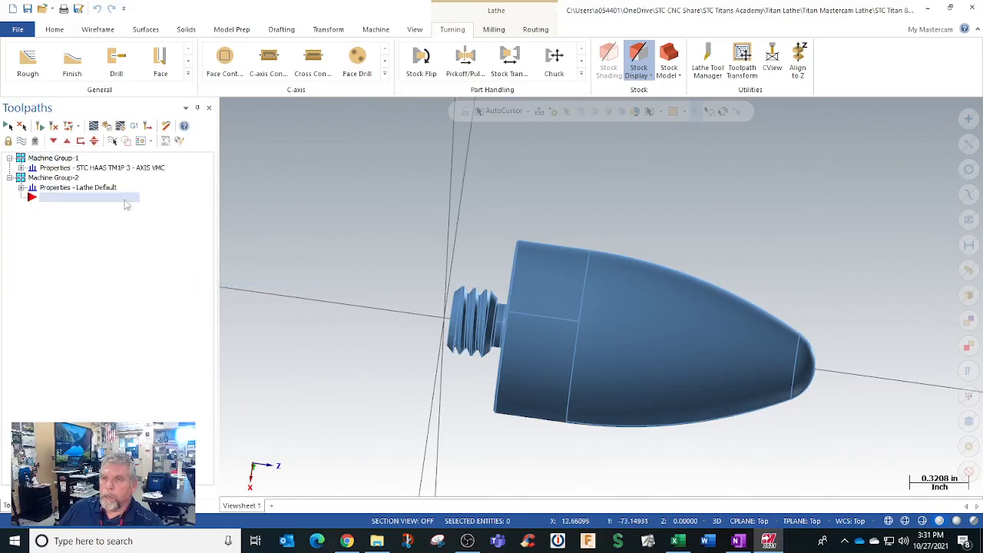
Step: Delete the STC HAAS TM1P mill machine group, keeping only the lathe machine group
{"action": "left_click", "coordinate": [66, 159]}
{"action": "right_click", "coordinate": [64, 157]}
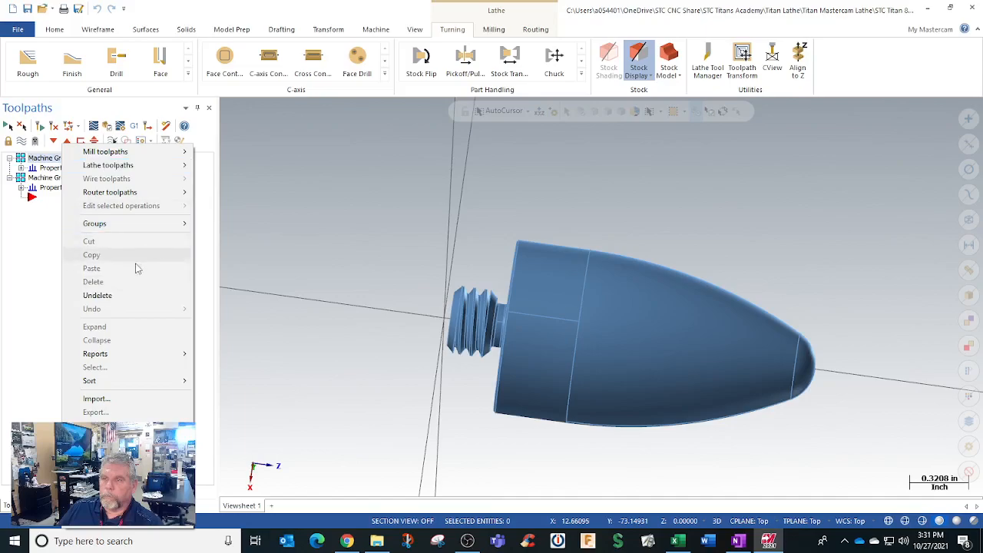
{"action": "mouse_move", "coordinate": [134, 223]}
{"action": "left_click", "coordinate": [231, 267]}
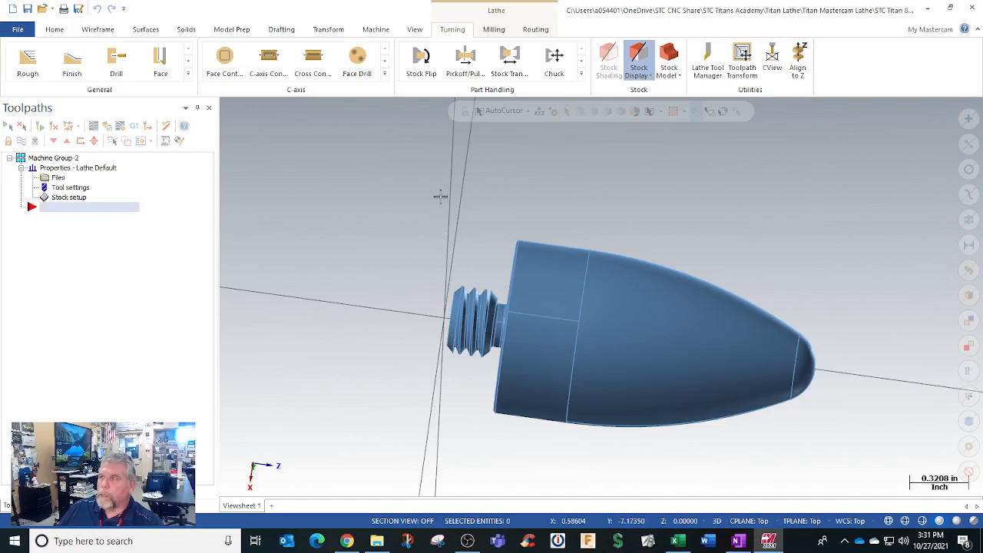
Step: Open the lathe tool manager and look through the tools in the Lathe_Inch library
{"action": "left_click", "coordinate": [700, 69]}
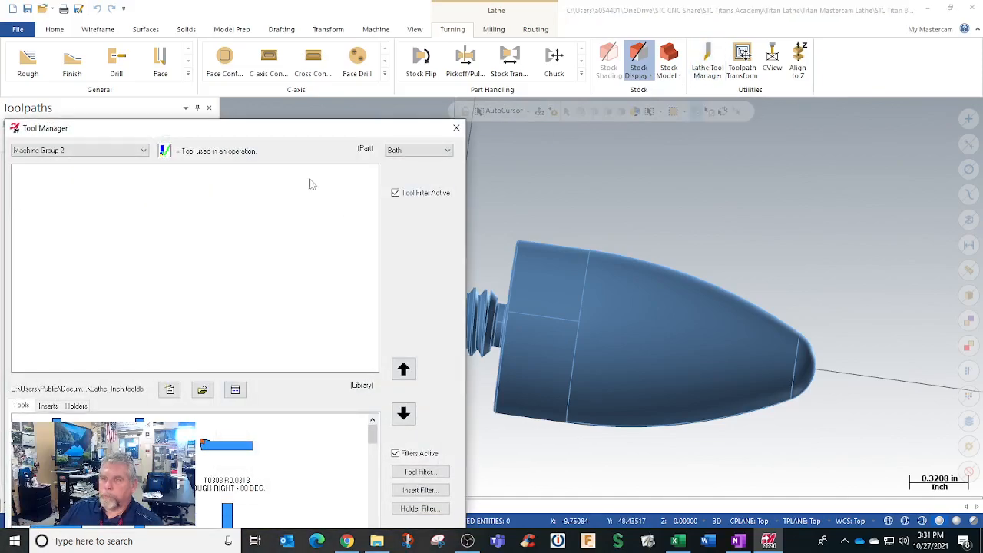
{"action": "left_click_drag", "start_coordinate": [315, 129], "coordinate": [444, 11]}
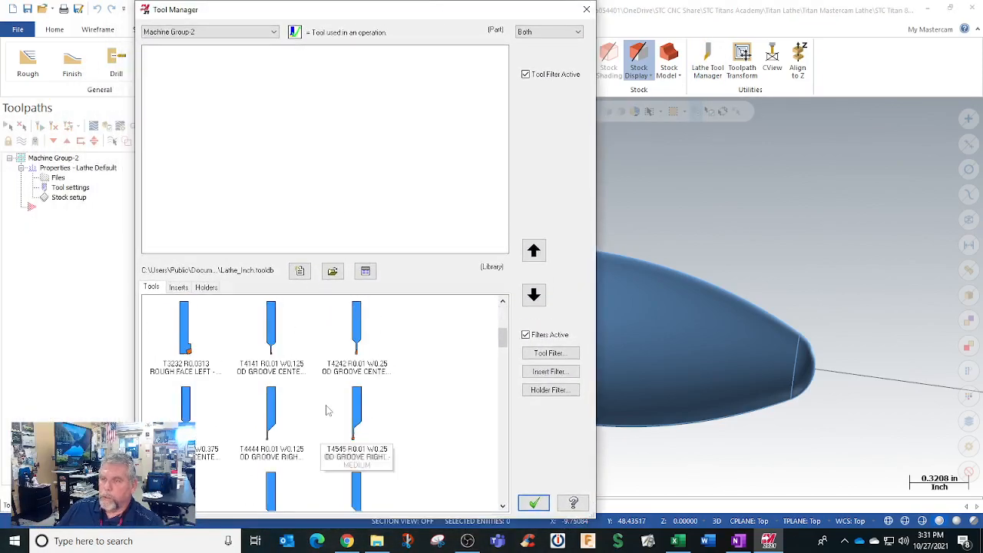
{"action": "scroll", "coordinate": [326, 411], "scroll_direction": "down", "scroll_amount": 3}
{"action": "scroll", "coordinate": [327, 410], "scroll_direction": "up", "scroll_amount": 10}
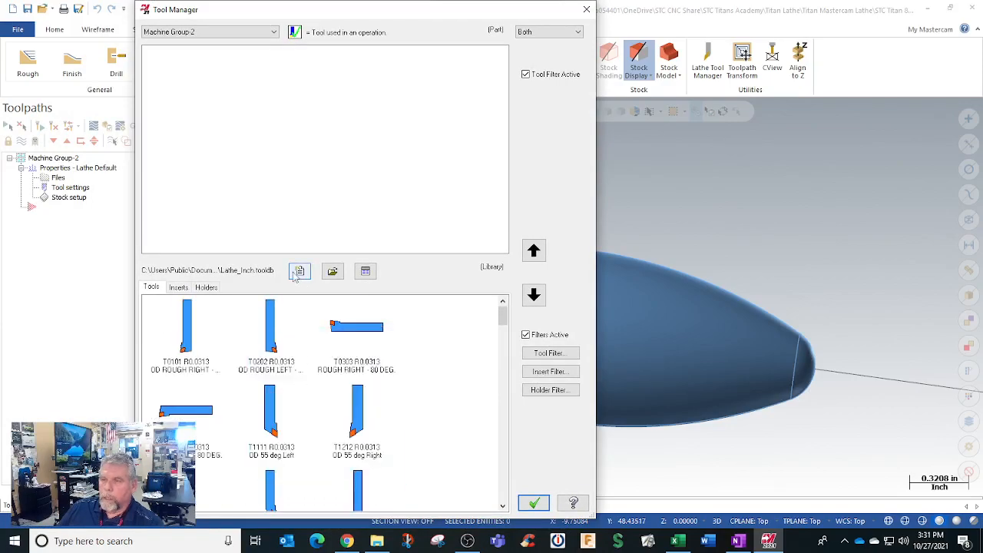
{"action": "scroll", "coordinate": [297, 371], "scroll_direction": "down", "scroll_amount": 15}
{"action": "scroll", "coordinate": [296, 372], "scroll_direction": "up", "scroll_amount": 15}
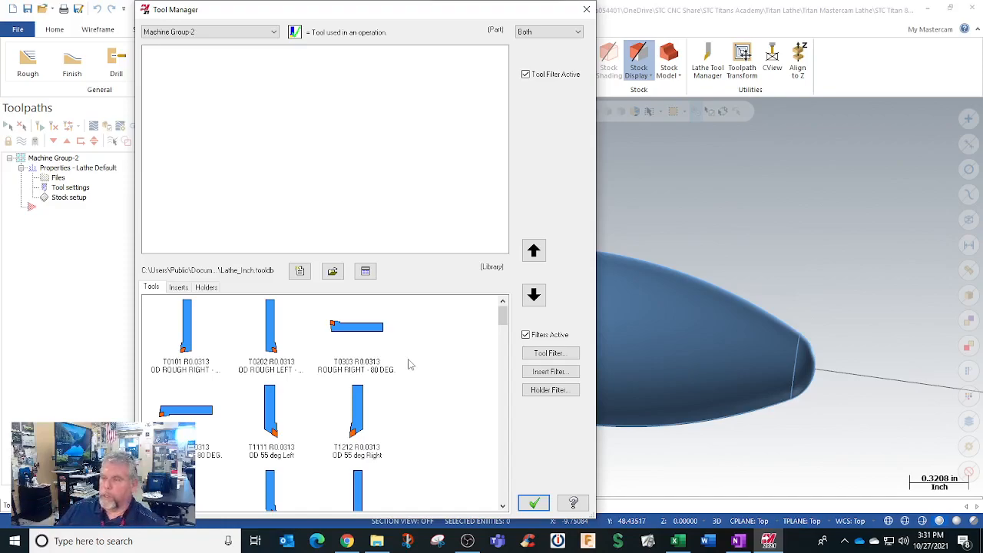
Step: Load the Rocket-Tool-Kit-12152020 tool library for the lathe group, review its tools and accept it
{"action": "left_click", "coordinate": [332, 272]}
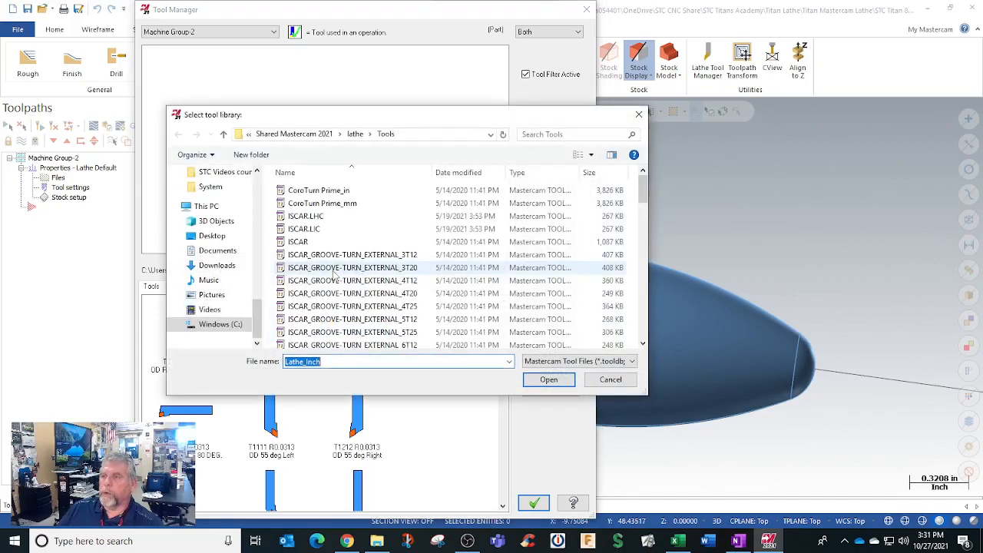
{"action": "scroll", "coordinate": [333, 225], "scroll_direction": "down", "scroll_amount": 5}
{"action": "scroll", "coordinate": [346, 246], "scroll_direction": "down", "scroll_amount": 10}
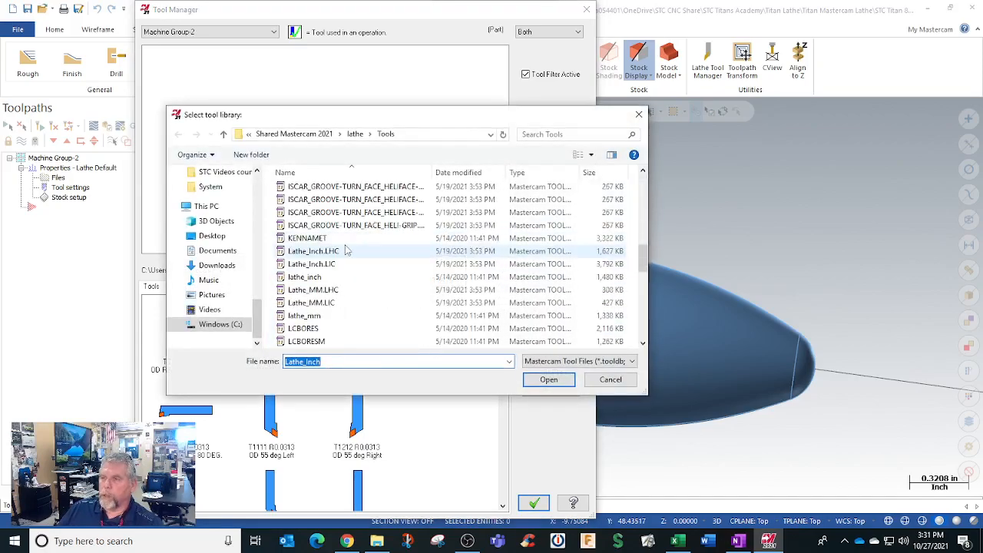
{"action": "scroll", "coordinate": [346, 250], "scroll_direction": "down", "scroll_amount": 3}
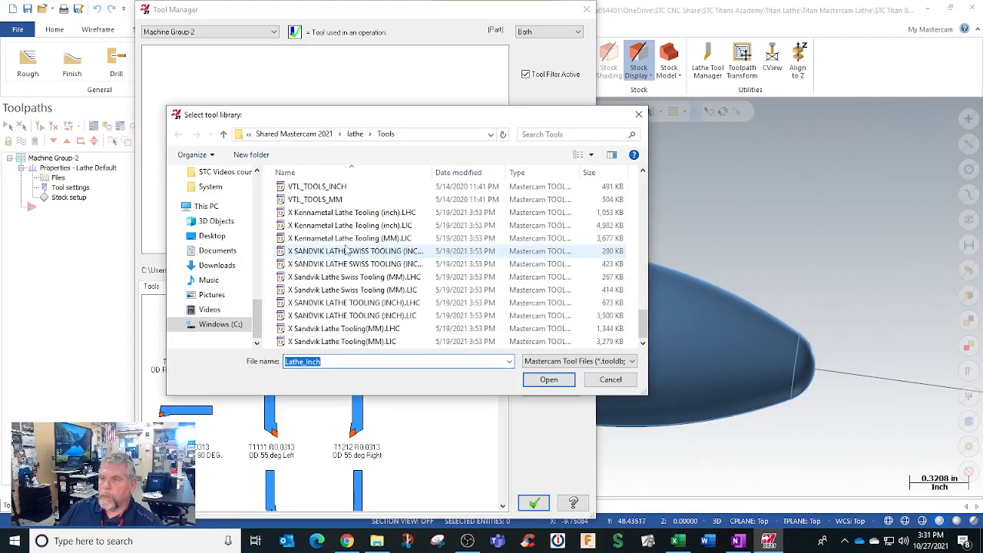
{"action": "scroll", "coordinate": [346, 251], "scroll_direction": "up", "scroll_amount": 2}
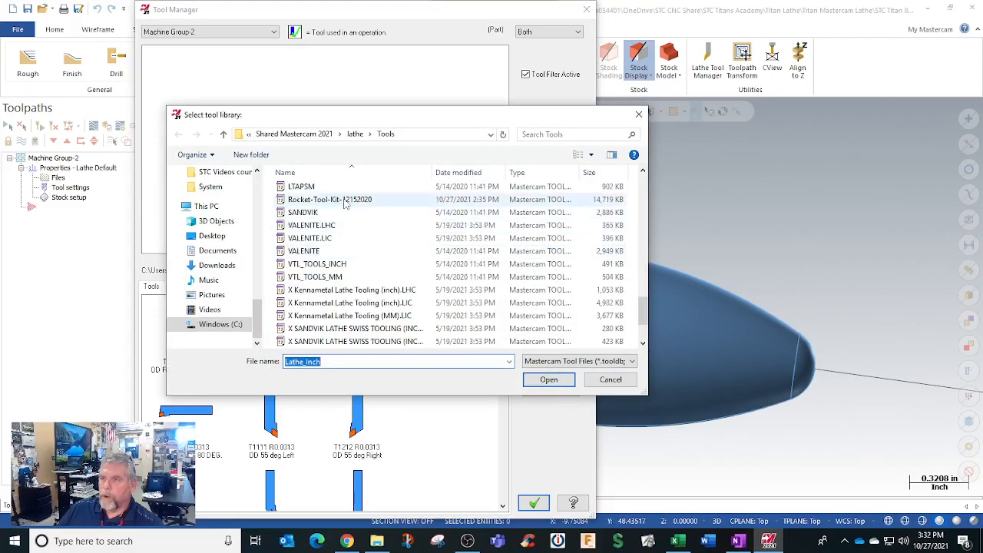
{"action": "left_click", "coordinate": [347, 200]}
{"action": "left_click", "coordinate": [540, 382]}
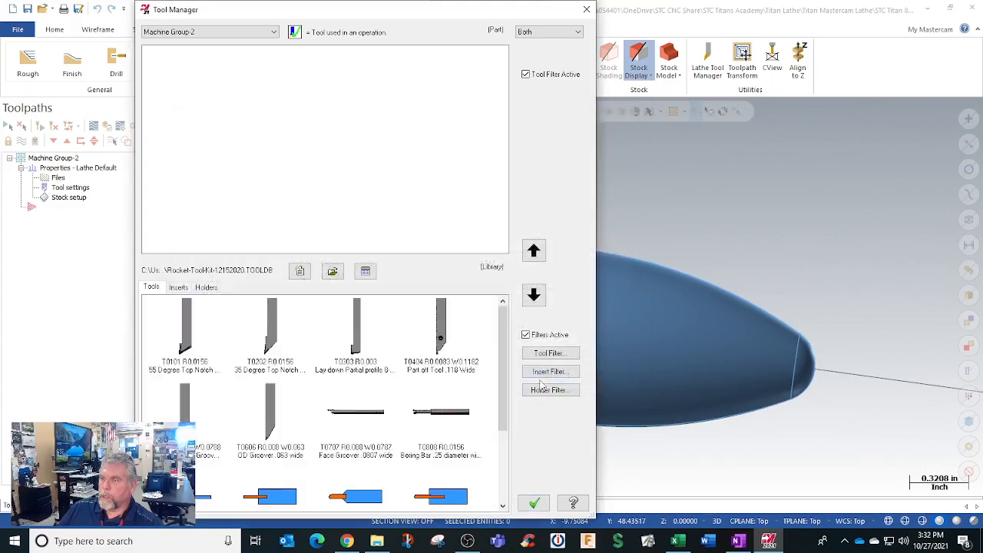
{"action": "scroll", "coordinate": [365, 386], "scroll_direction": "down", "scroll_amount": 2}
{"action": "mouse_move", "coordinate": [364, 387]}
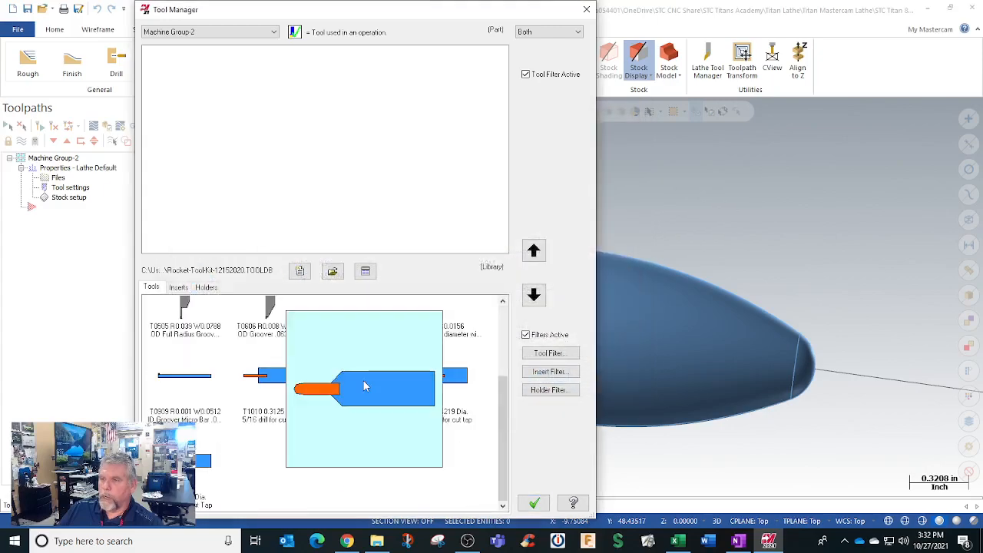
{"action": "scroll", "coordinate": [365, 386], "scroll_direction": "up", "scroll_amount": 2}
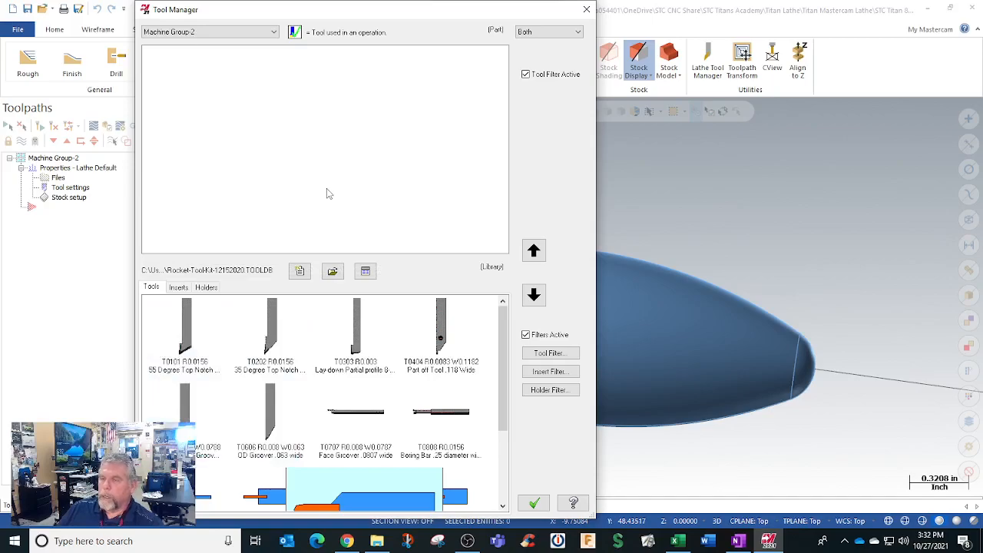
{"action": "left_click", "coordinate": [533, 503]}
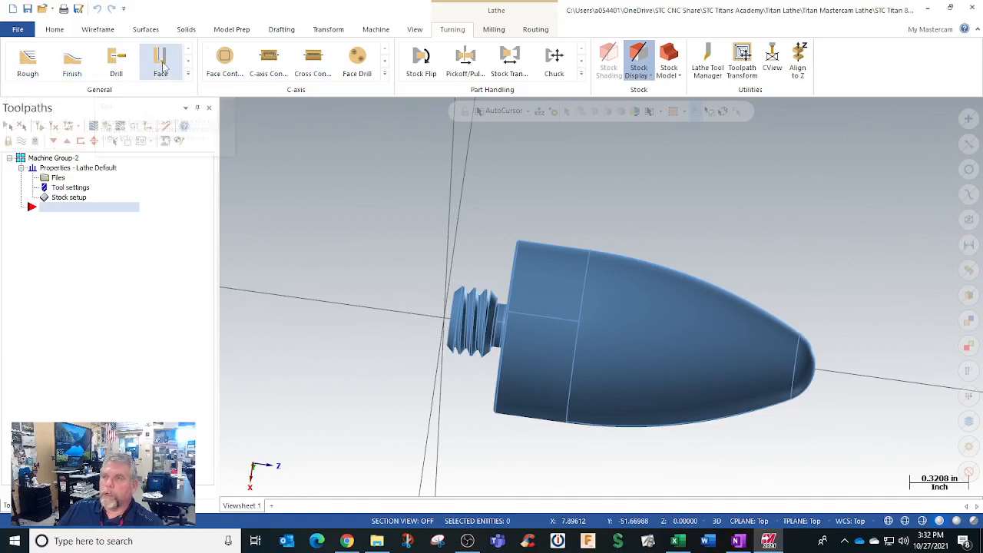
{"action": "left_click", "coordinate": [188, 74]}
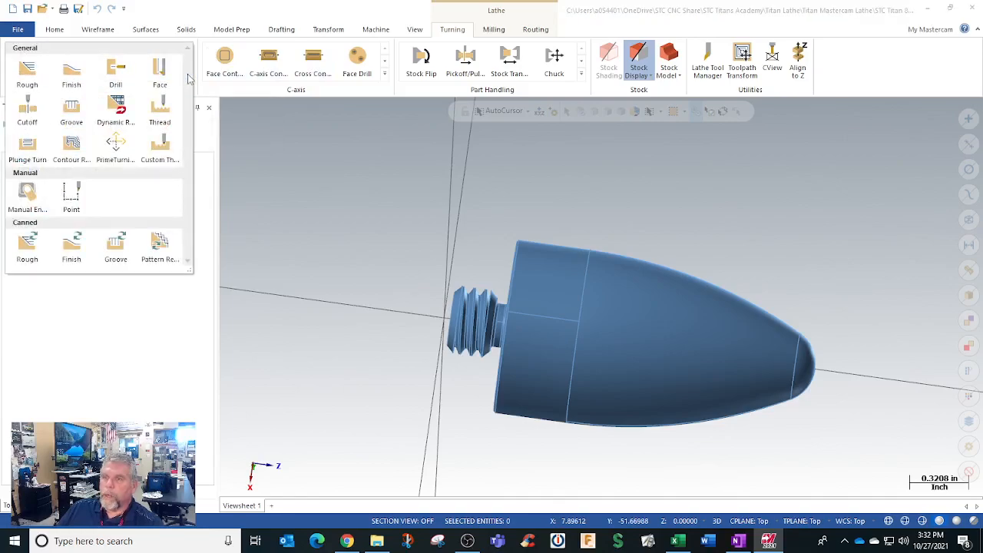
{"action": "left_click", "coordinate": [386, 158]}
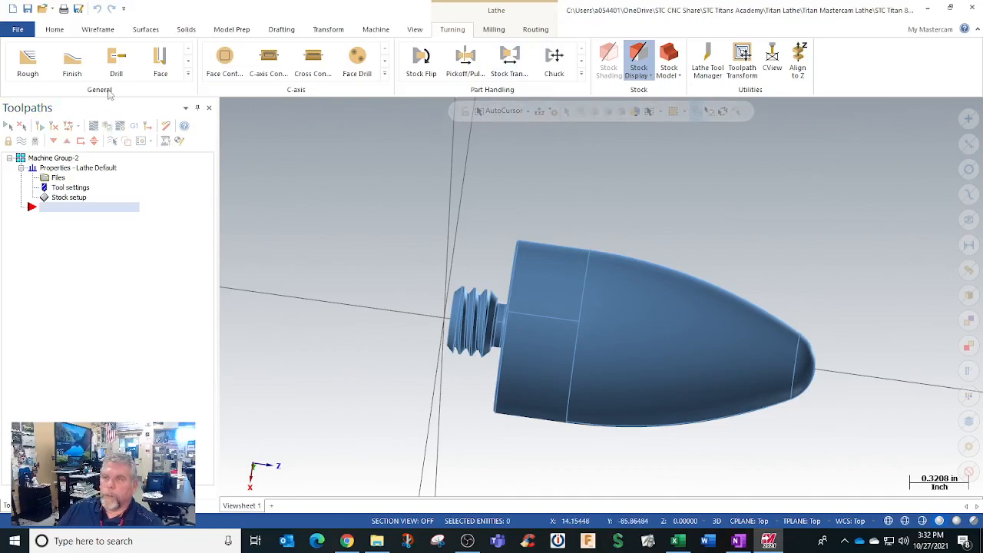
{"action": "left_click", "coordinate": [187, 74]}
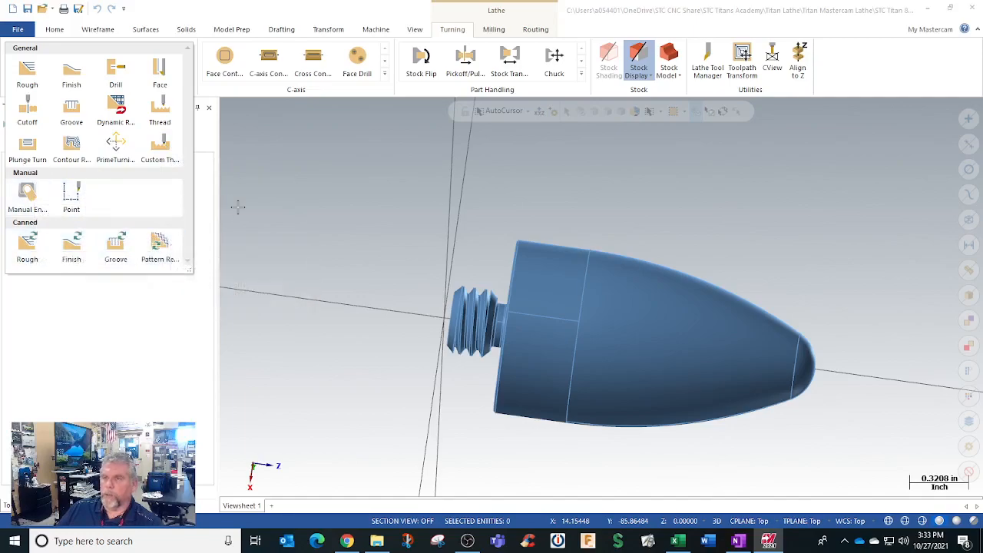
{"action": "left_click", "coordinate": [283, 270]}
Step: In the lathe group's tool settings, use default program number 1001, override clearance height, retract height and feed plane with modal values, and warn of duplicate tool numbers
{"action": "left_click", "coordinate": [58, 177]}
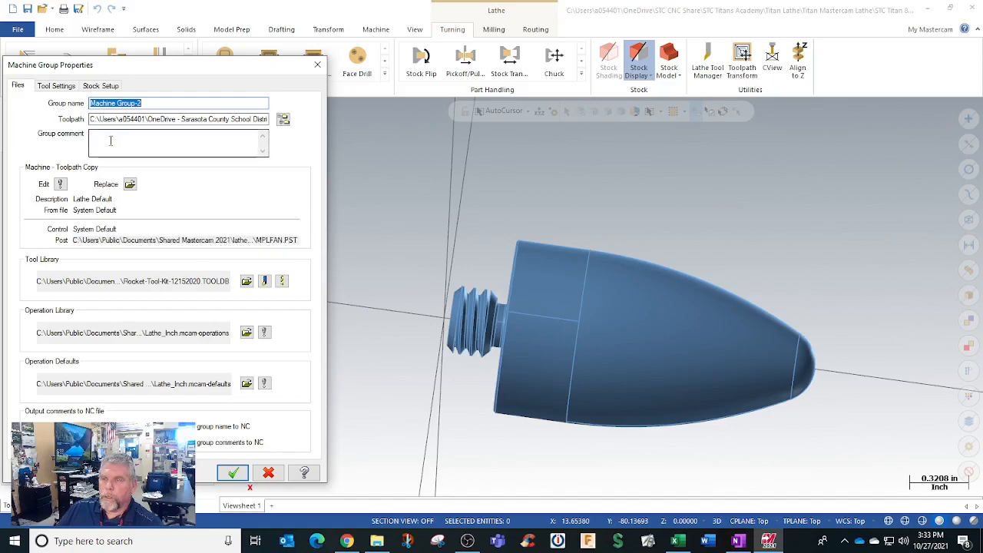
{"action": "left_click", "coordinate": [57, 86]}
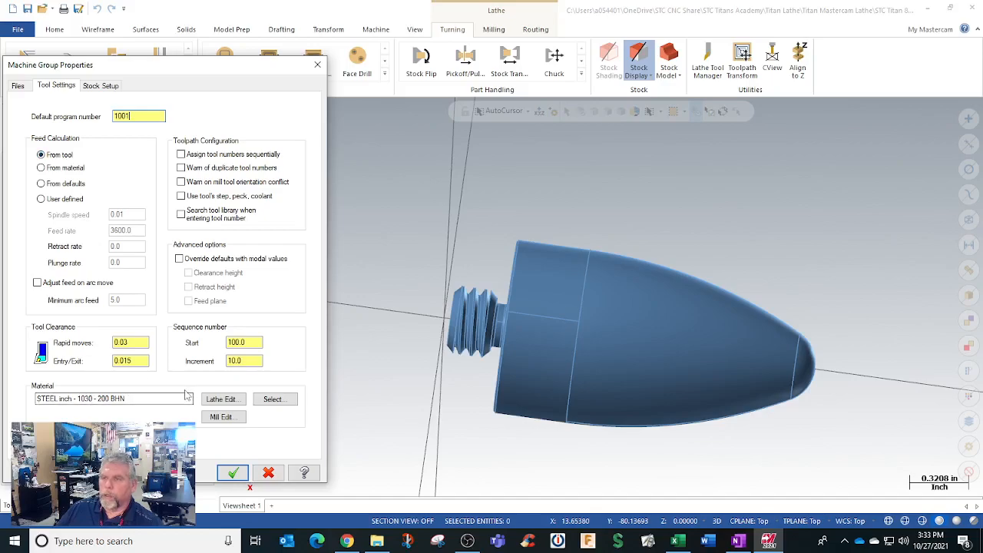
{"action": "left_click", "coordinate": [178, 259]}
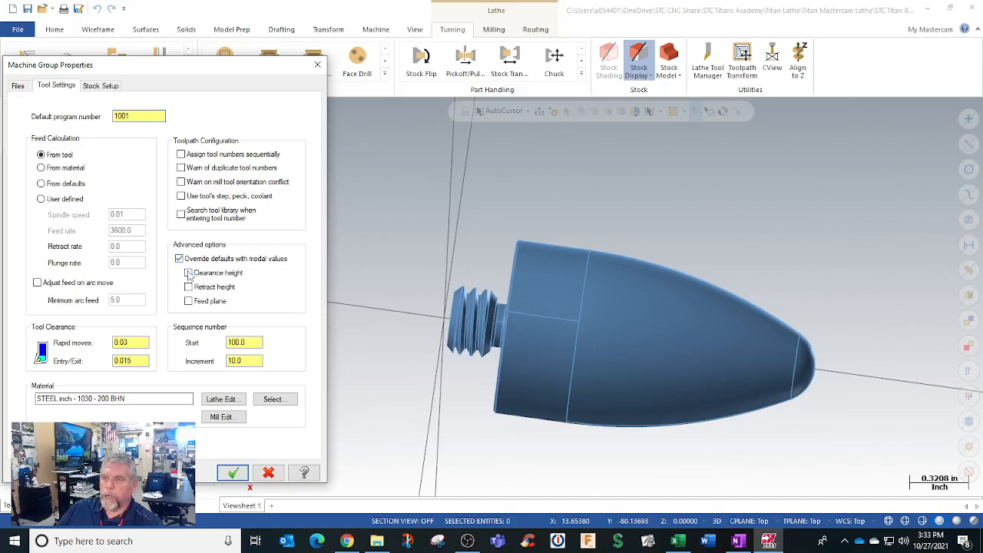
{"action": "left_click", "coordinate": [189, 273]}
{"action": "left_click", "coordinate": [189, 287]}
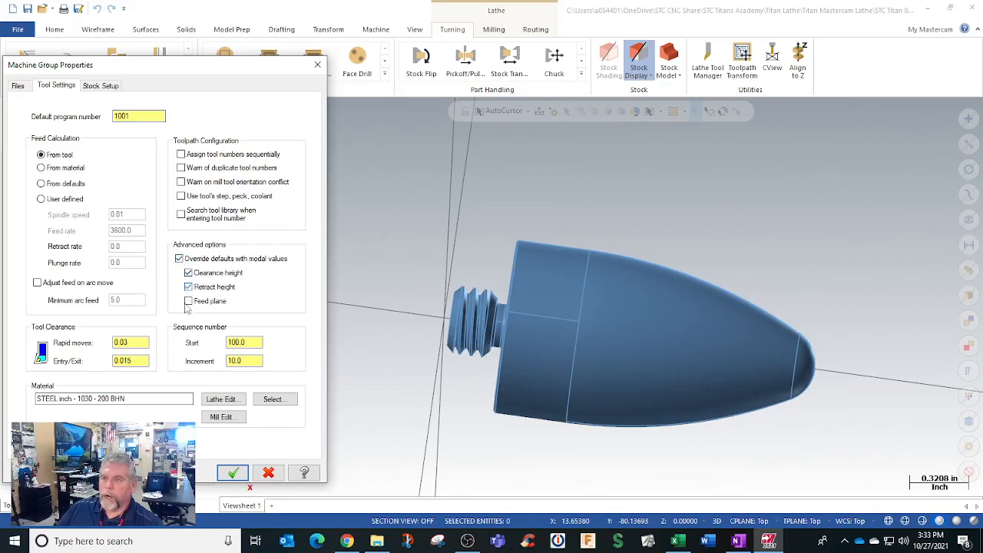
{"action": "left_click", "coordinate": [188, 302]}
{"action": "left_click", "coordinate": [181, 168]}
{"action": "left_click", "coordinate": [100, 85]}
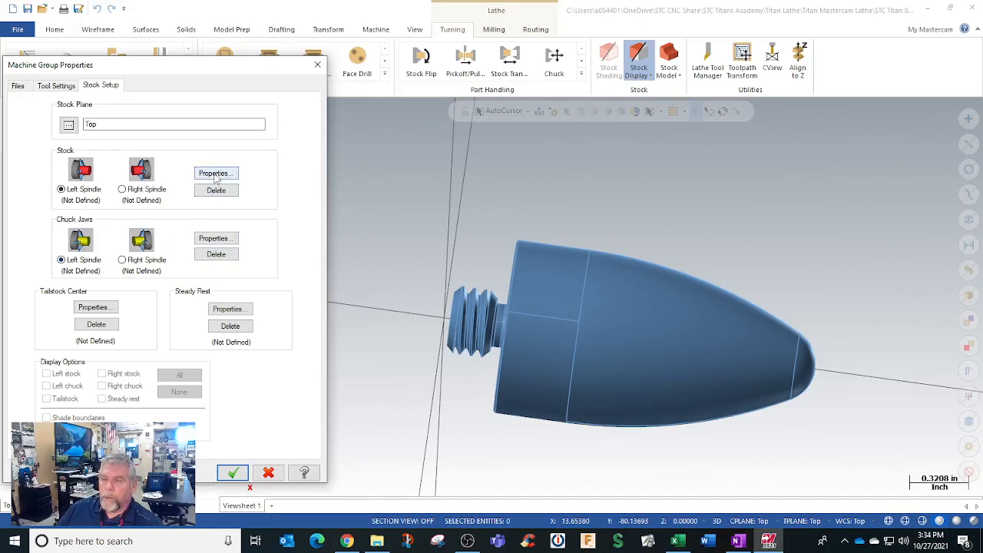
{"action": "left_click", "coordinate": [233, 472]}
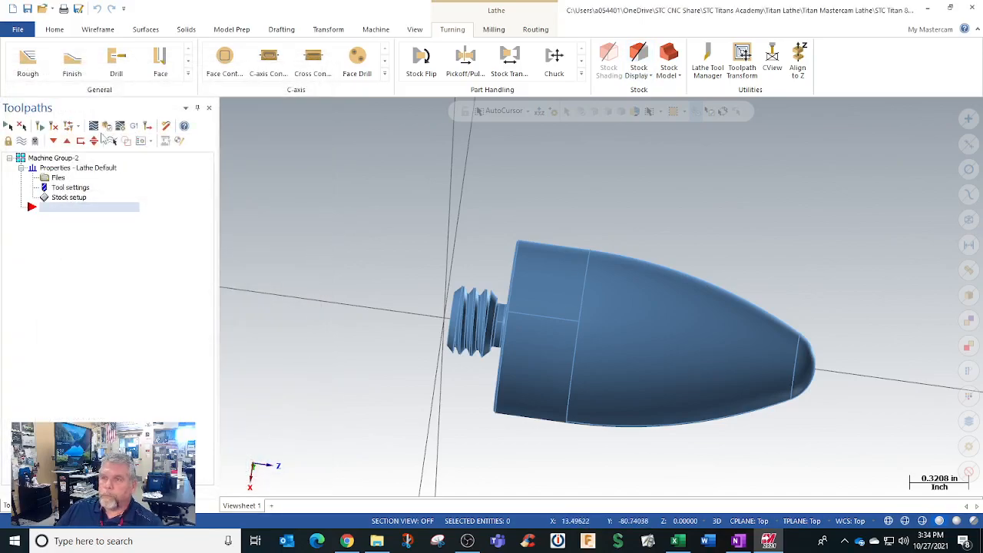
{"action": "left_click", "coordinate": [28, 67]}
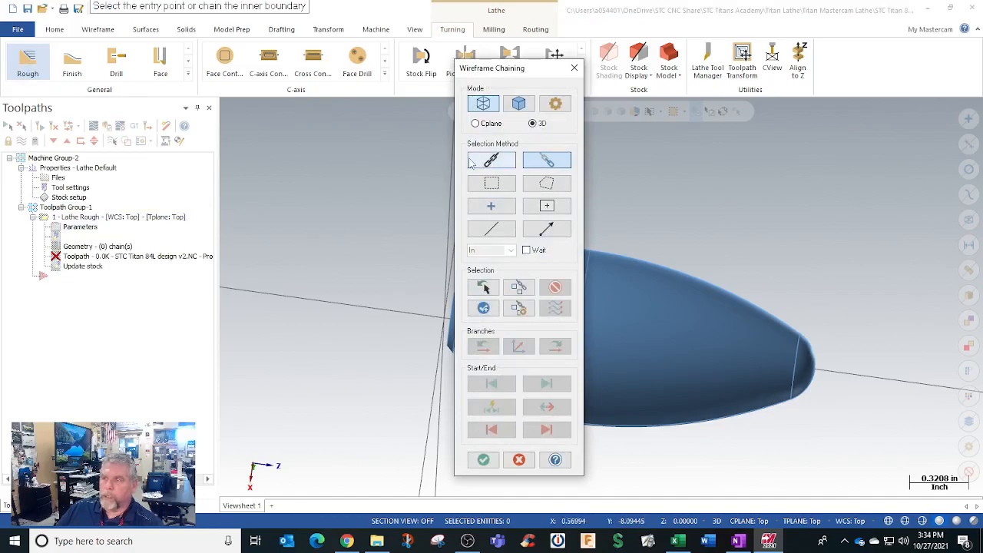
{"action": "left_click", "coordinate": [528, 106]}
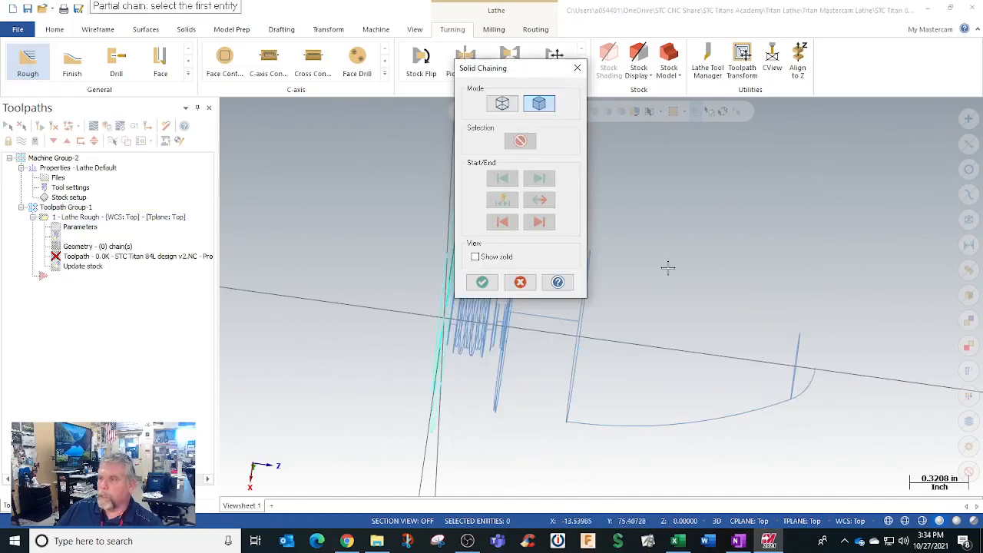
{"action": "mouse_move", "coordinate": [642, 235]}
{"action": "middle_mouse_down"}
{"action": "mouse_move", "coordinate": [642, 264]}
{"action": "mouse_move", "coordinate": [650, 218]}
{"action": "mouse_move", "coordinate": [576, 177]}
{"action": "middle_mouse_up"}
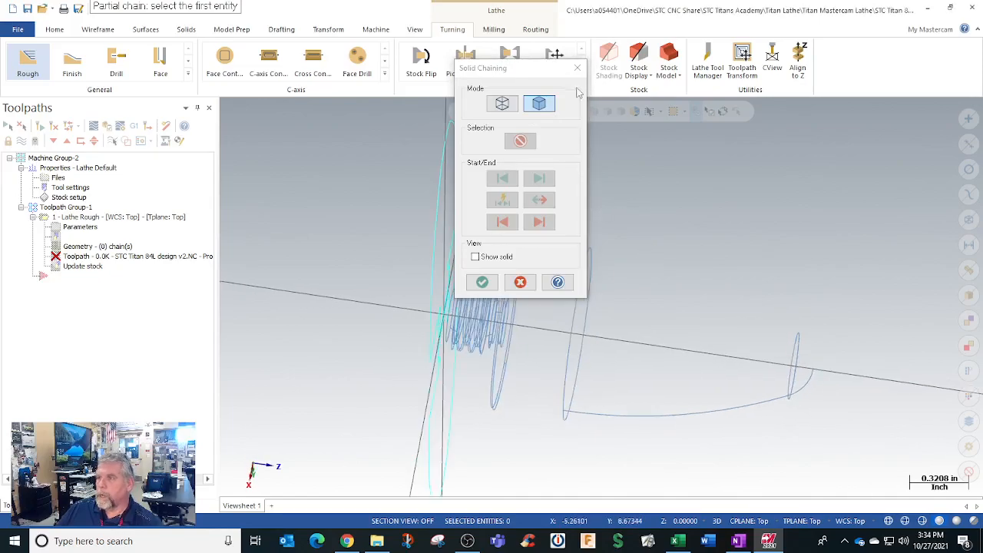
{"action": "left_click", "coordinate": [577, 68]}
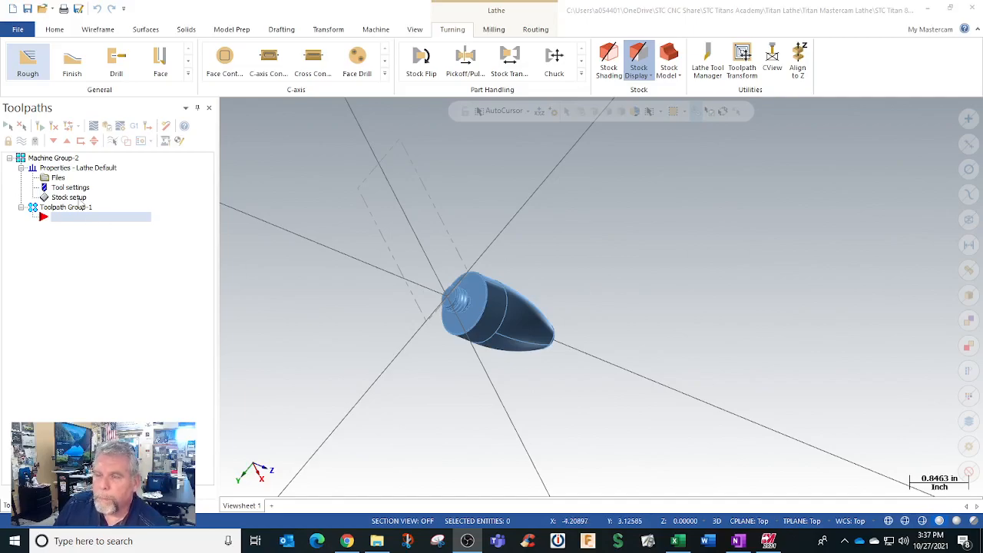
Step: Review the left spindle's cylinder stock dimensions and margins in the lathe group's stock setup and accept them
{"action": "left_click", "coordinate": [73, 197]}
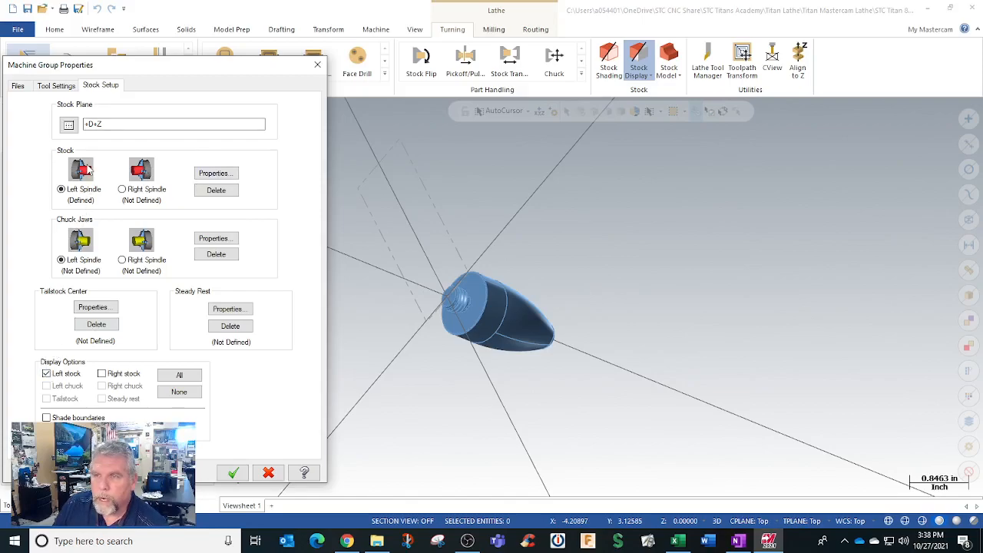
{"action": "left_click", "coordinate": [214, 173]}
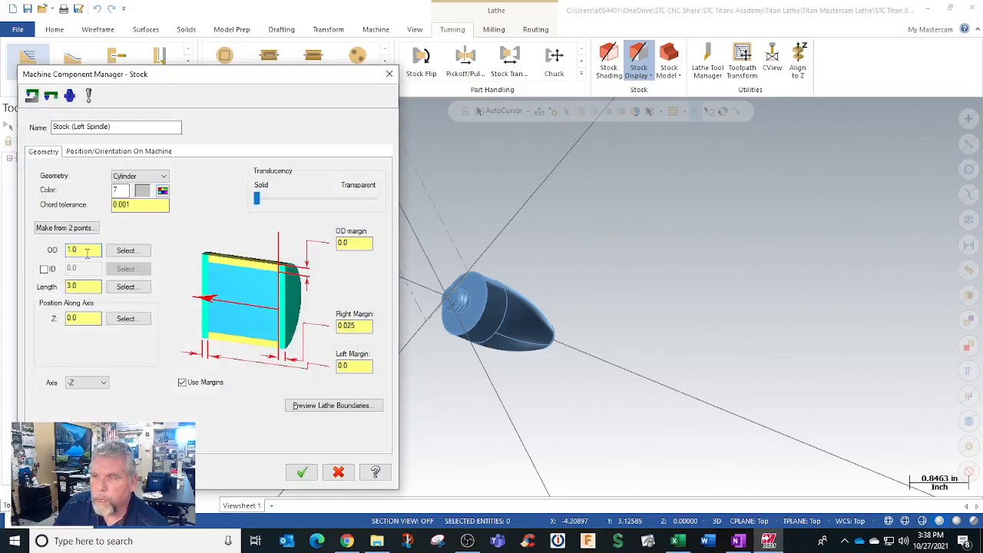
{"action": "left_click", "coordinate": [182, 382]}
{"action": "left_click", "coordinate": [182, 382]}
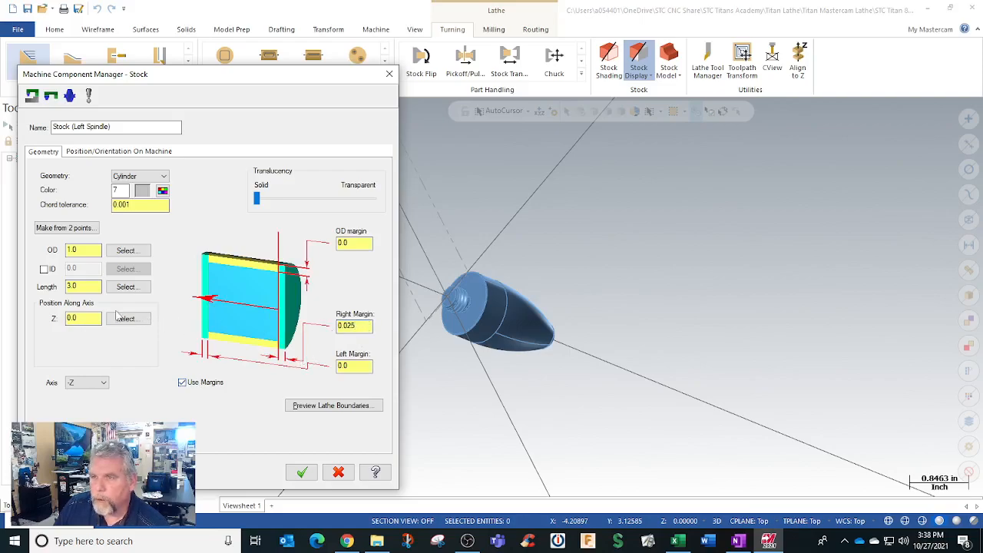
{"action": "left_click", "coordinate": [83, 287]}
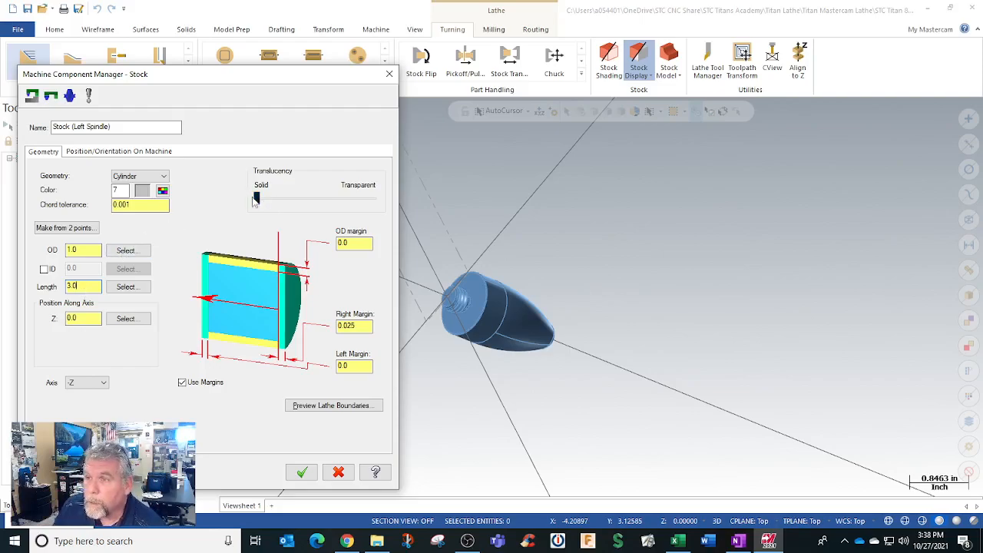
{"action": "mouse_move", "coordinate": [258, 198]}
{"action": "left_mouse_down"}
{"action": "mouse_move", "coordinate": [346, 201]}
{"action": "mouse_move", "coordinate": [257, 200]}
{"action": "left_mouse_up"}
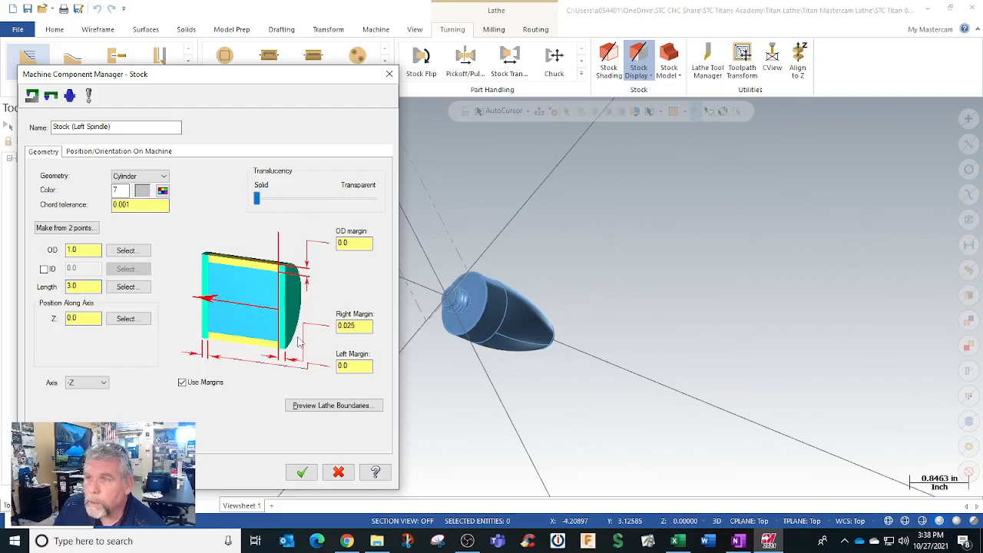
{"action": "left_click", "coordinate": [302, 471]}
{"action": "left_click", "coordinate": [233, 472]}
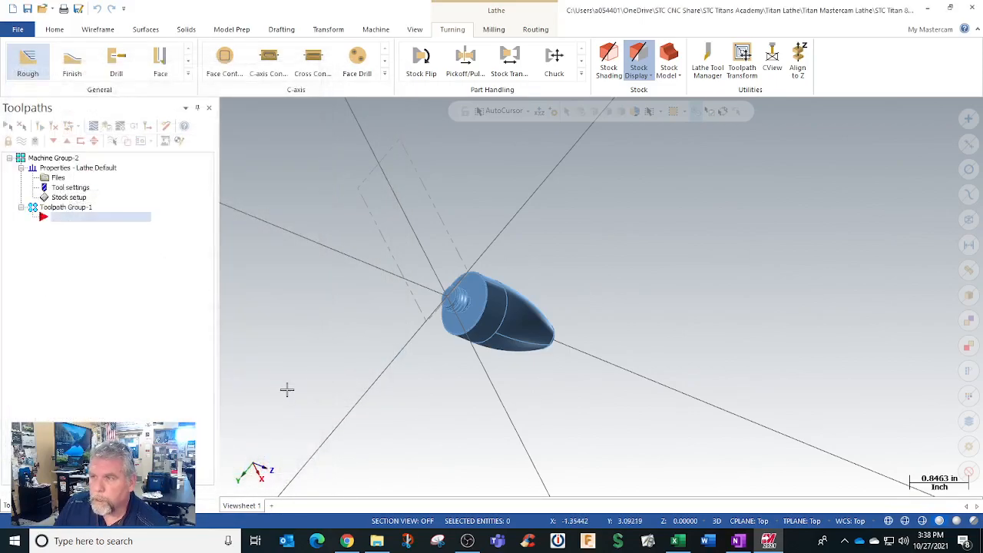
{"action": "middle_click_drag", "start_coordinate": [317, 323], "coordinate": [373, 346]}
{"action": "middle_click_drag", "start_coordinate": [428, 292], "coordinate": [449, 264]}
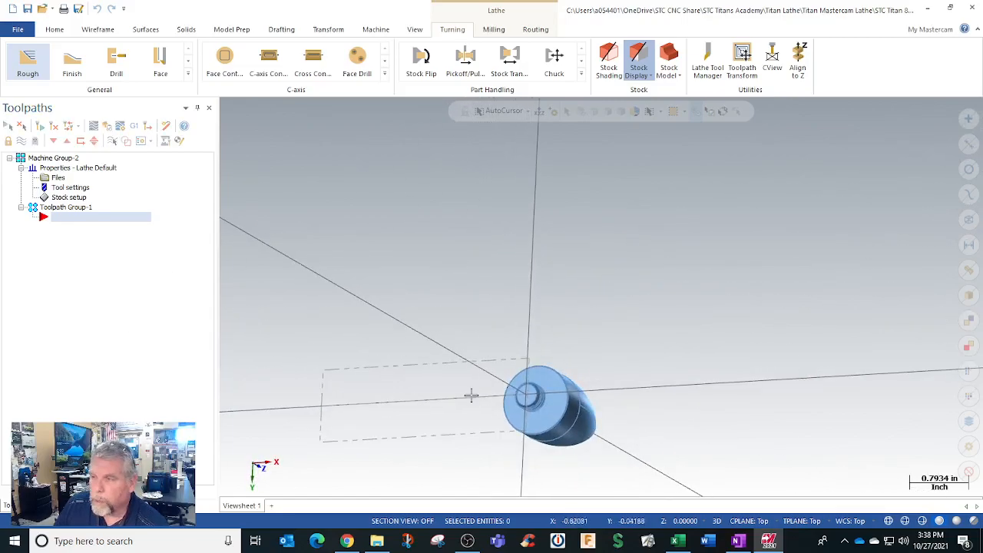
{"action": "mouse_move", "coordinate": [519, 398]}
{"action": "middle_mouse_down"}
{"action": "mouse_move", "coordinate": [508, 402]}
{"action": "mouse_move", "coordinate": [435, 362]}
{"action": "middle_mouse_up"}
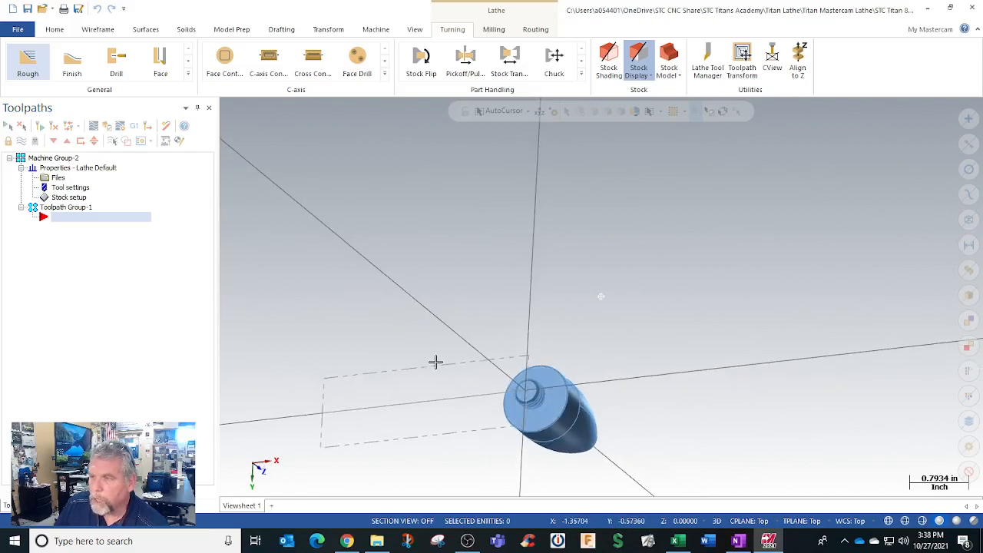
{"action": "scroll", "coordinate": [594, 296], "scroll_direction": "down", "scroll_amount": 3}
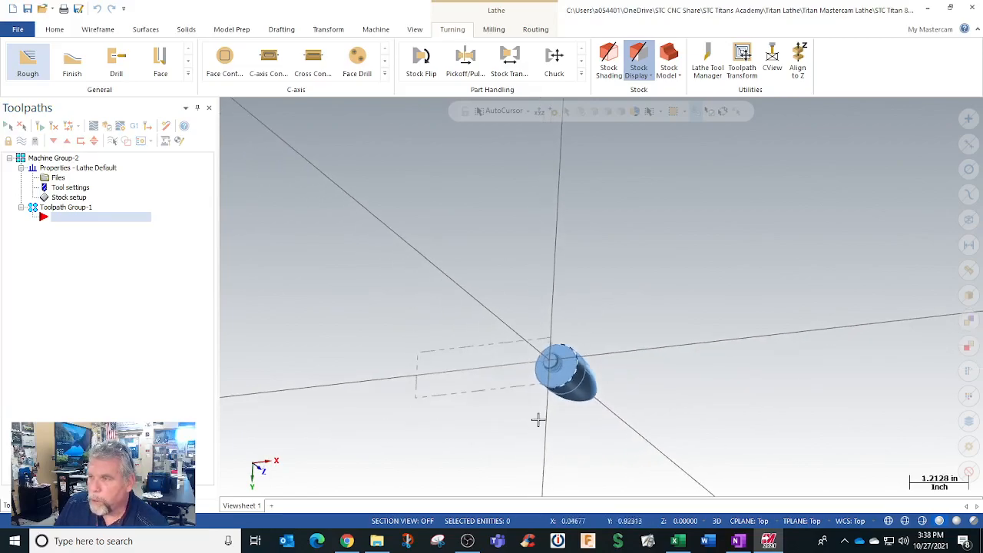
{"action": "scroll", "coordinate": [498, 469], "scroll_direction": "up", "scroll_amount": 3}
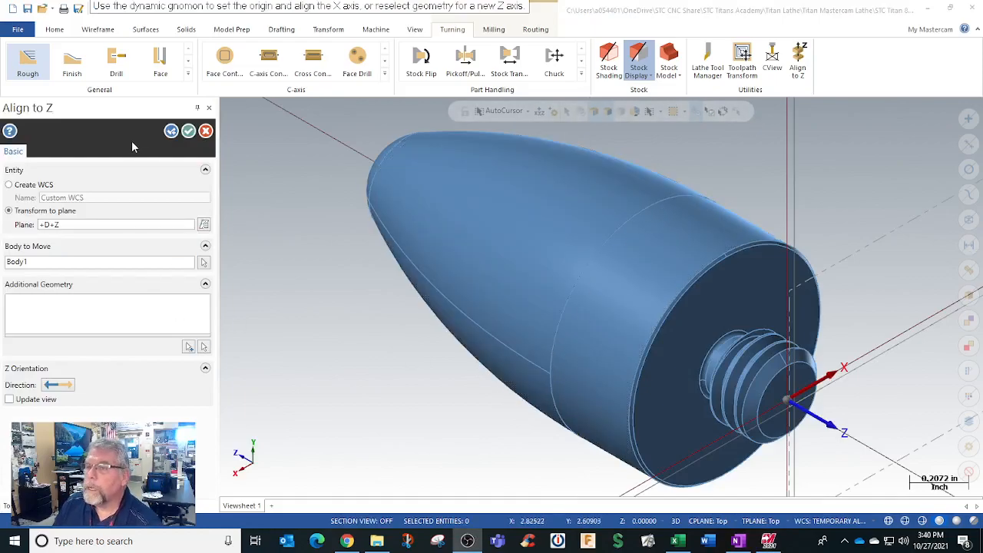
{"action": "left_click", "coordinate": [205, 131]}
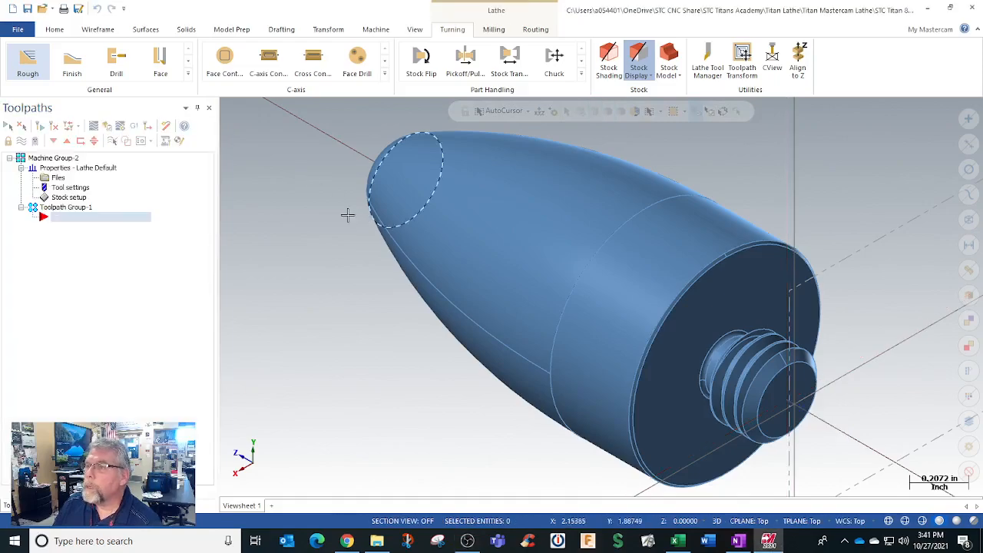
Step: Start Align to Z with the Transform to plane option and choose +D+Z as the target plane
{"action": "scroll", "coordinate": [261, 246], "scroll_direction": "down", "scroll_amount": 2}
{"action": "scroll", "coordinate": [261, 246], "scroll_direction": "down", "scroll_amount": 5}
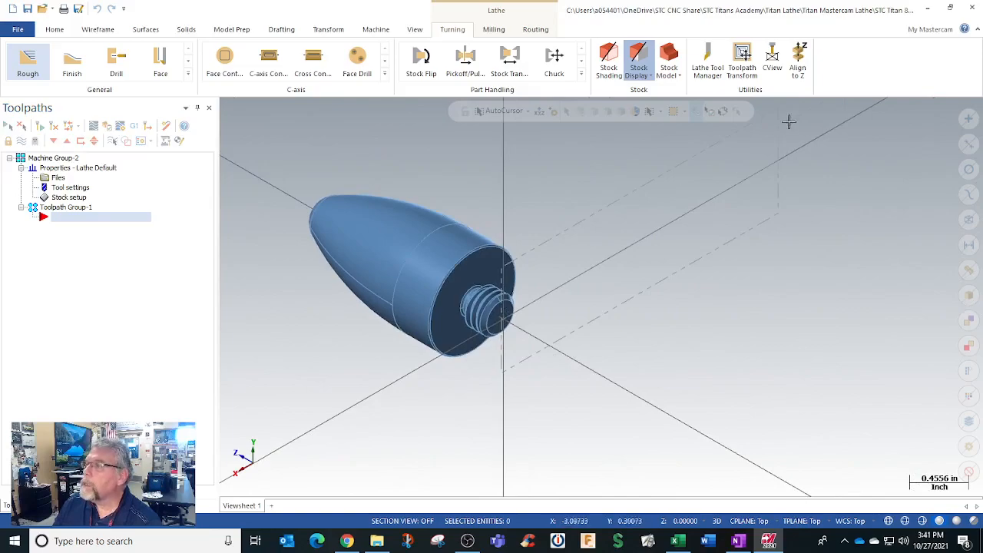
{"action": "left_click", "coordinate": [798, 61]}
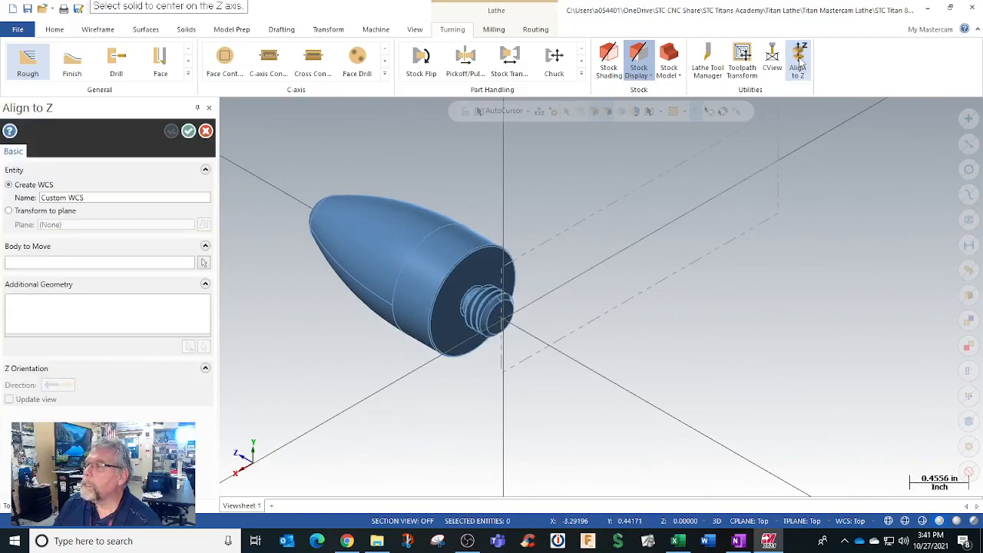
{"action": "left_click", "coordinate": [11, 211]}
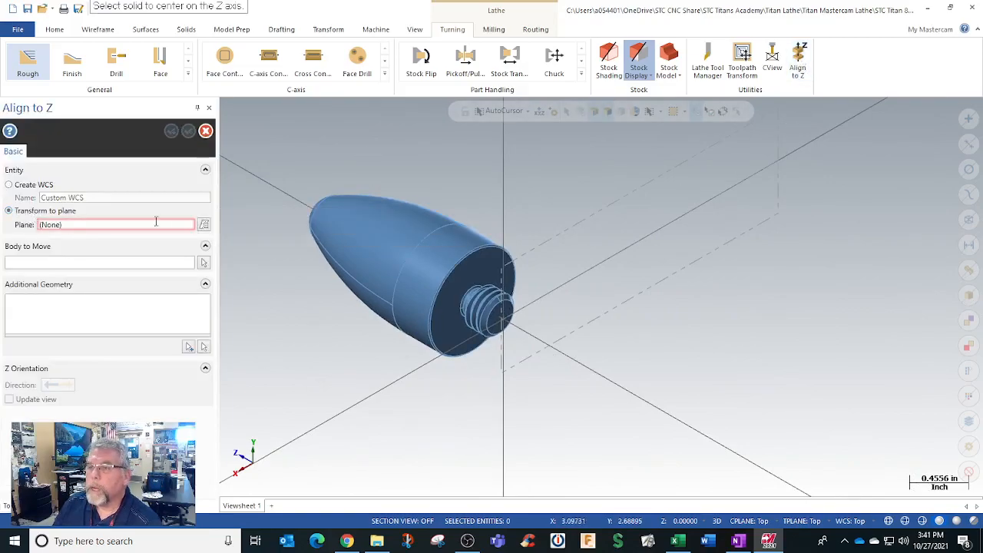
{"action": "left_click", "coordinate": [203, 224]}
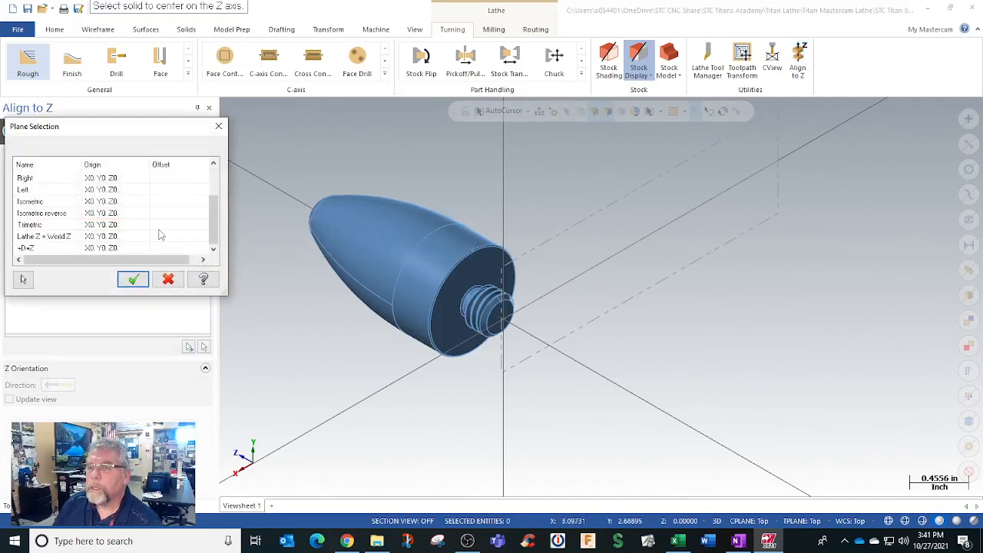
{"action": "left_click", "coordinate": [31, 248]}
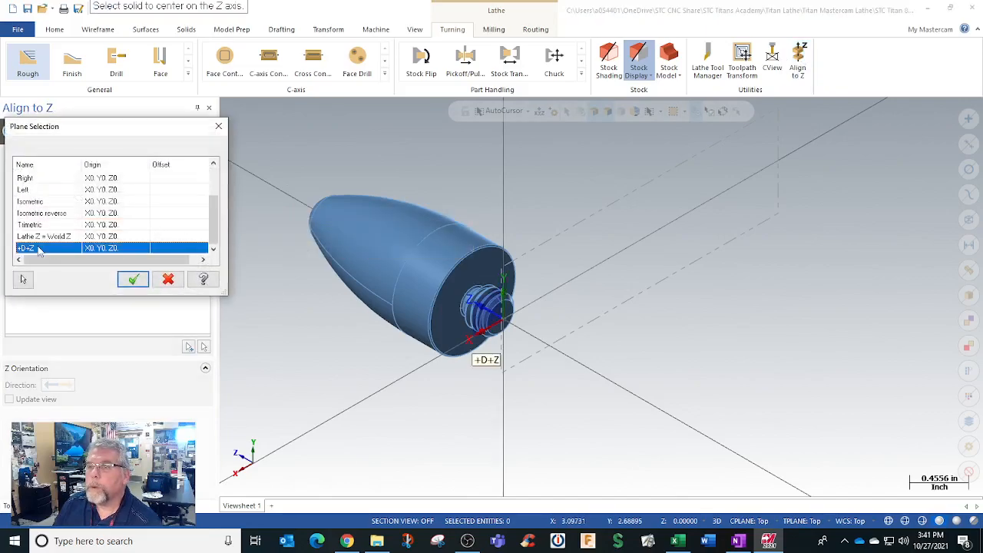
{"action": "left_click", "coordinate": [136, 279]}
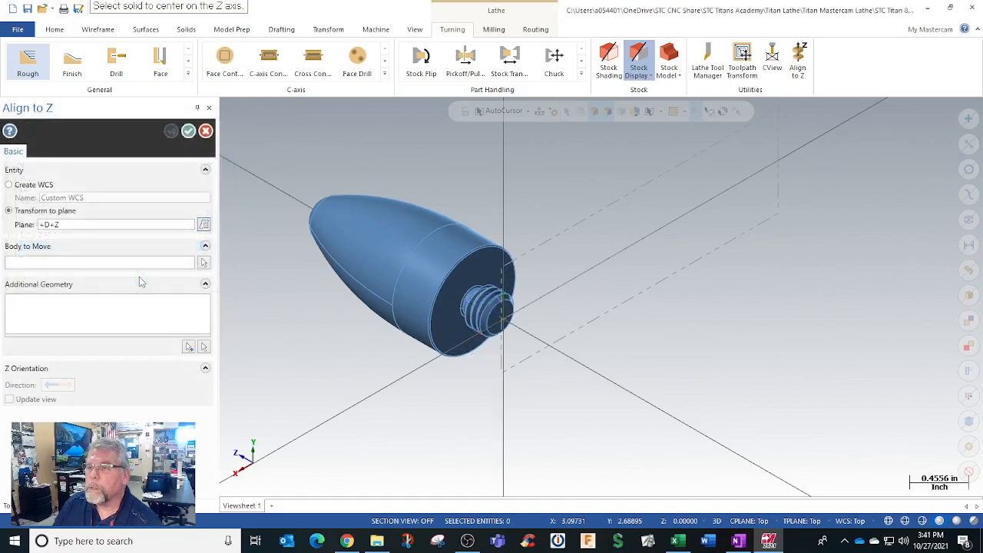
Step: Align the rocket body to the Z axis using the flat end face of its threaded stud as the origin
{"action": "left_click", "coordinate": [203, 263]}
{"action": "scroll", "coordinate": [490, 329], "scroll_direction": "down", "scroll_amount": 3}
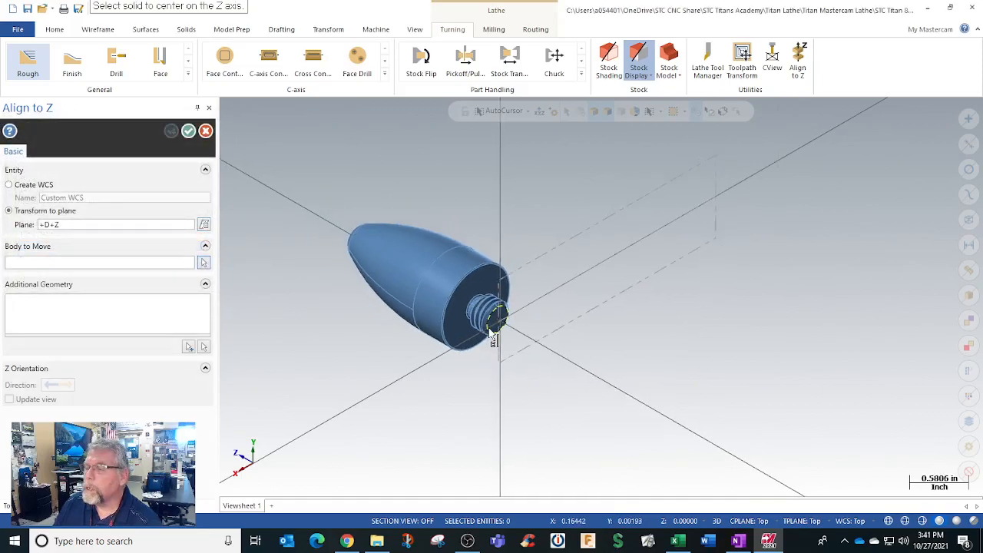
{"action": "scroll", "coordinate": [490, 330], "scroll_direction": "up", "scroll_amount": 3}
{"action": "scroll", "coordinate": [494, 340], "scroll_direction": "up", "scroll_amount": 4}
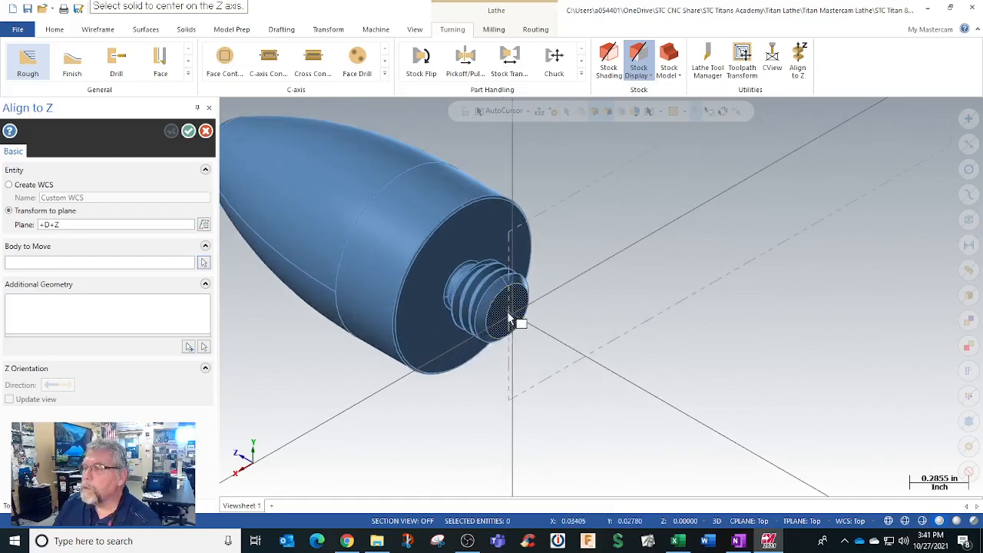
{"action": "left_click", "coordinate": [504, 312]}
{"action": "middle_click_drag", "start_coordinate": [472, 405], "coordinate": [444, 373]}
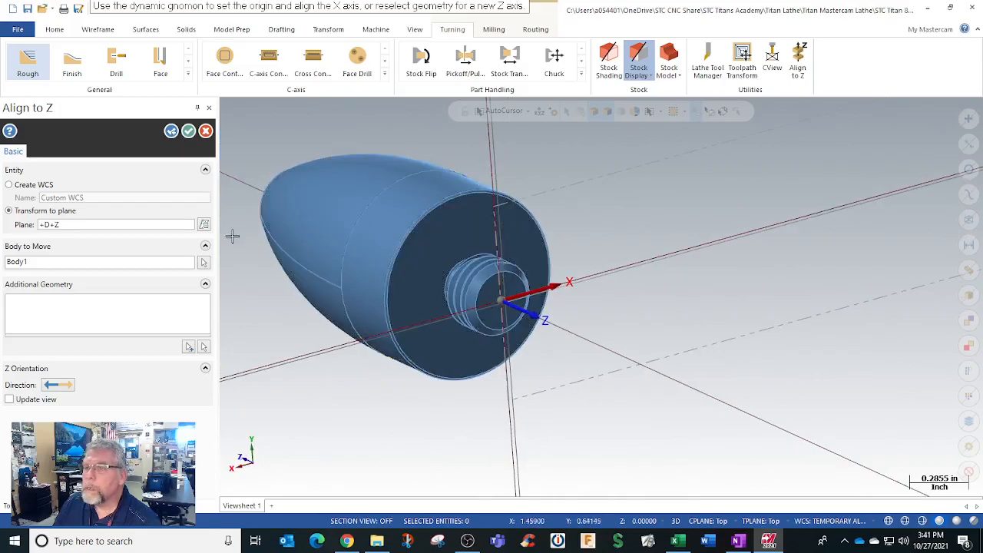
{"action": "left_click", "coordinate": [188, 130]}
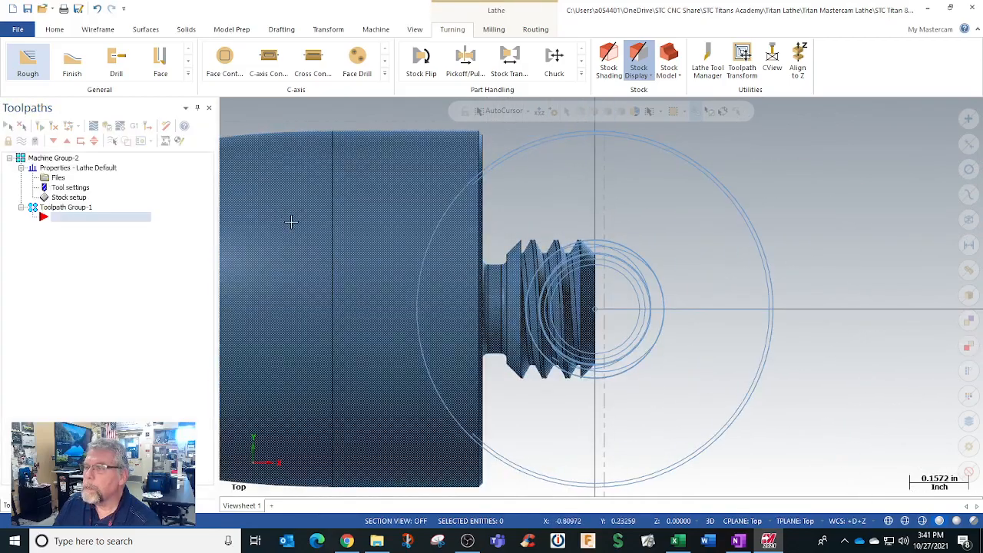
Step: Examine the aligned rocket solid against the wireframe curves and the stock boundary
{"action": "scroll", "coordinate": [303, 237], "scroll_direction": "down", "scroll_amount": 3}
{"action": "middle_click_drag", "start_coordinate": [322, 238], "coordinate": [377, 274]}
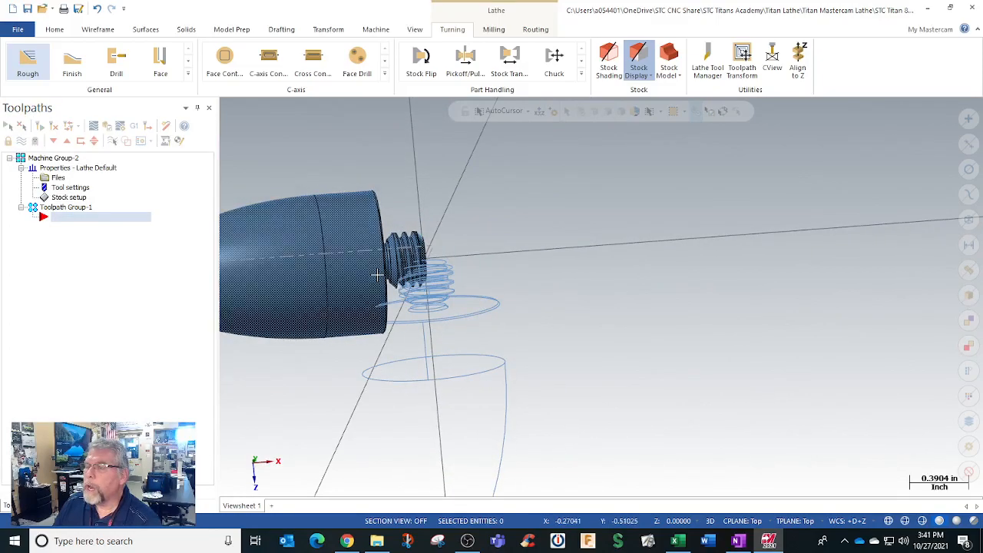
{"action": "scroll", "coordinate": [377, 275], "scroll_direction": "down", "scroll_amount": 2}
{"action": "scroll", "coordinate": [377, 274], "scroll_direction": "down", "scroll_amount": 2}
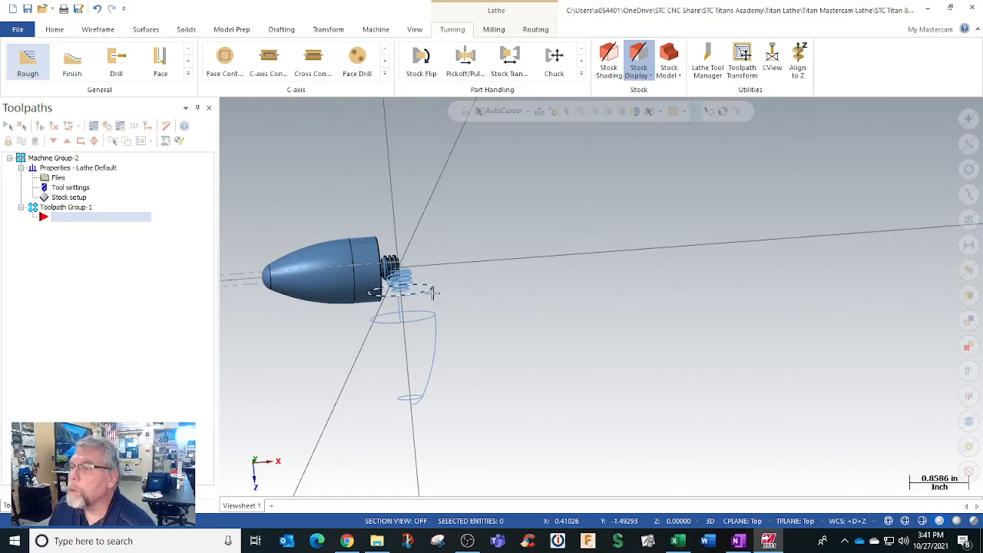
{"action": "scroll", "coordinate": [450, 337], "scroll_direction": "down", "scroll_amount": 1}
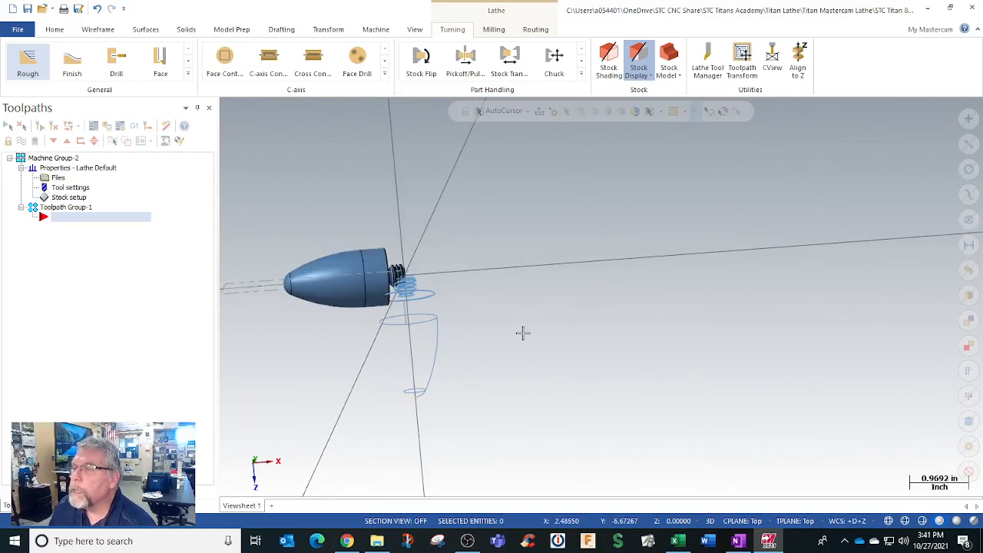
{"action": "middle_click_drag", "start_coordinate": [511, 331], "coordinate": [491, 322]}
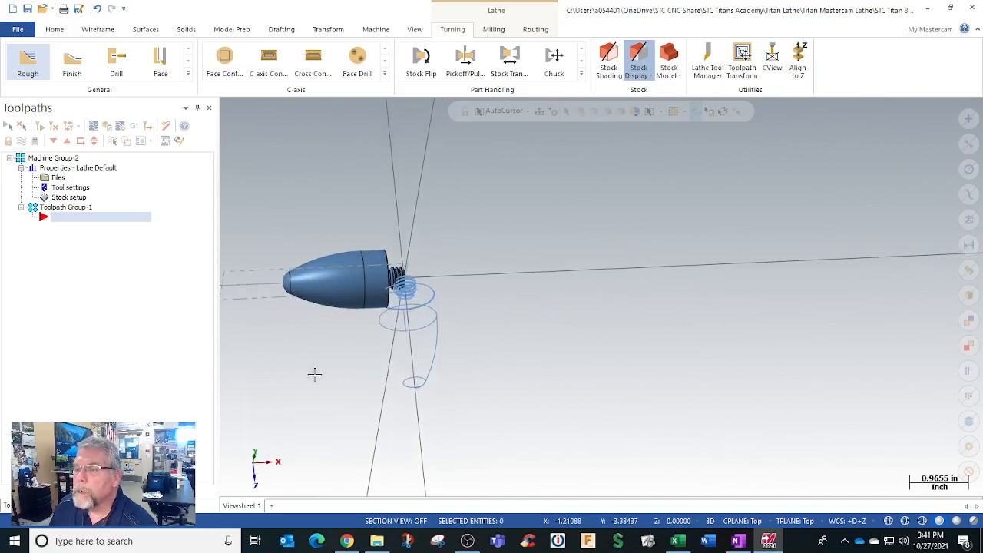
{"action": "middle_click_drag", "start_coordinate": [316, 350], "coordinate": [326, 342]}
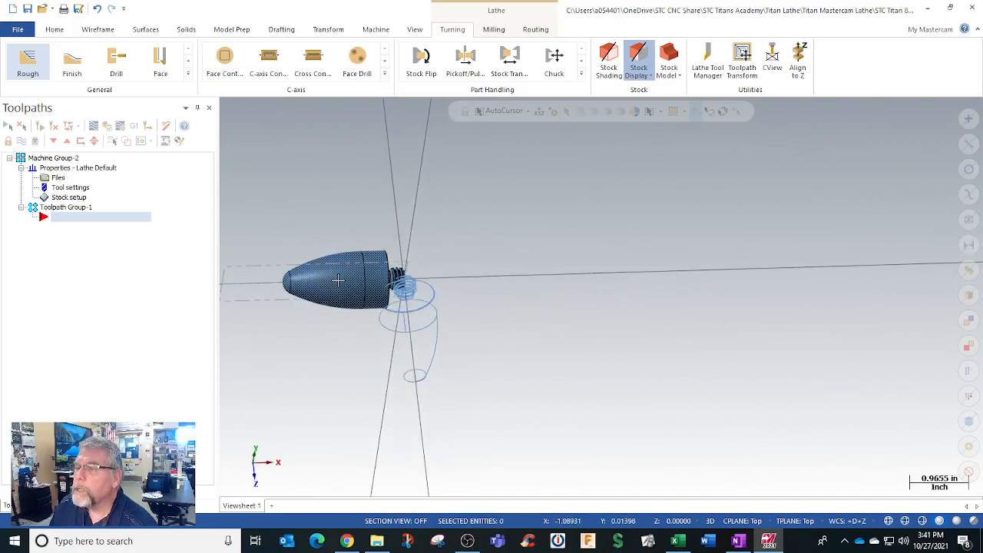
Step: Show the levels list and change the rocket solid's colour to red
{"action": "left_click", "coordinate": [106, 505]}
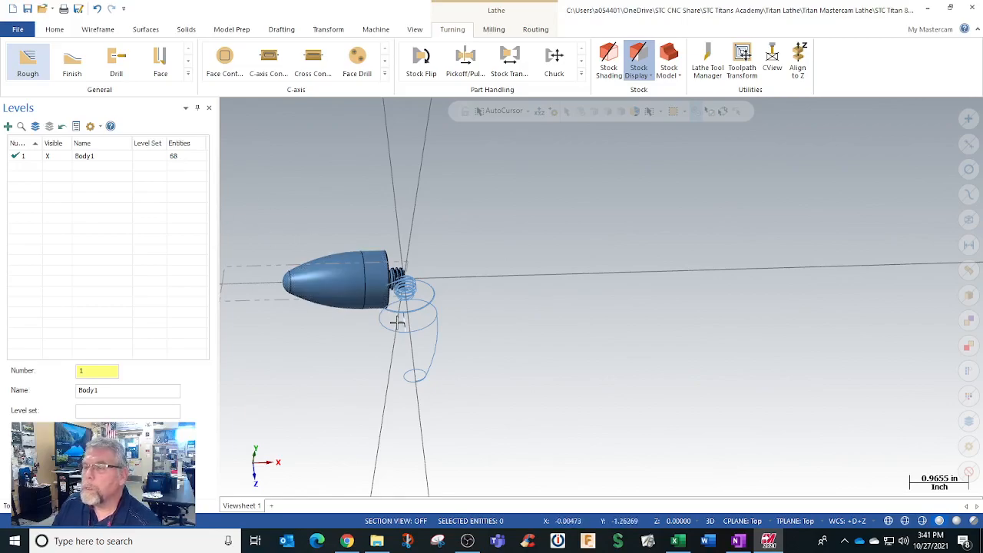
{"action": "left_click", "coordinate": [339, 272]}
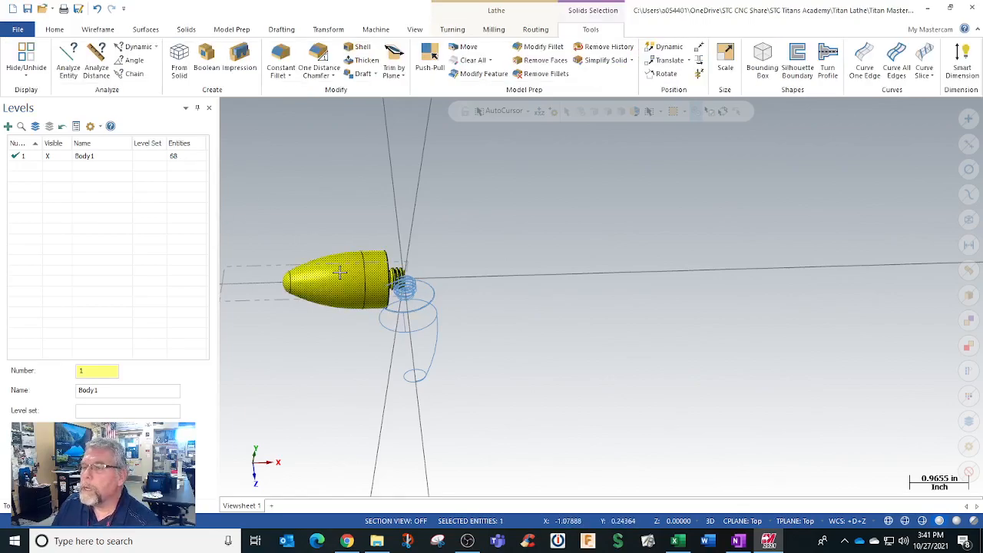
{"action": "right_click", "coordinate": [338, 272]}
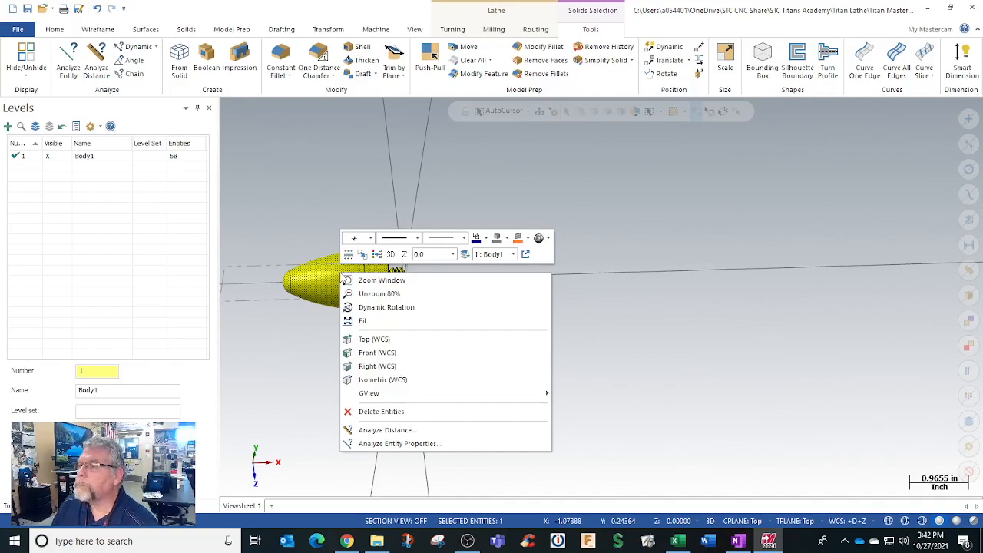
{"action": "left_click", "coordinate": [504, 239]}
{"action": "left_click", "coordinate": [516, 306]}
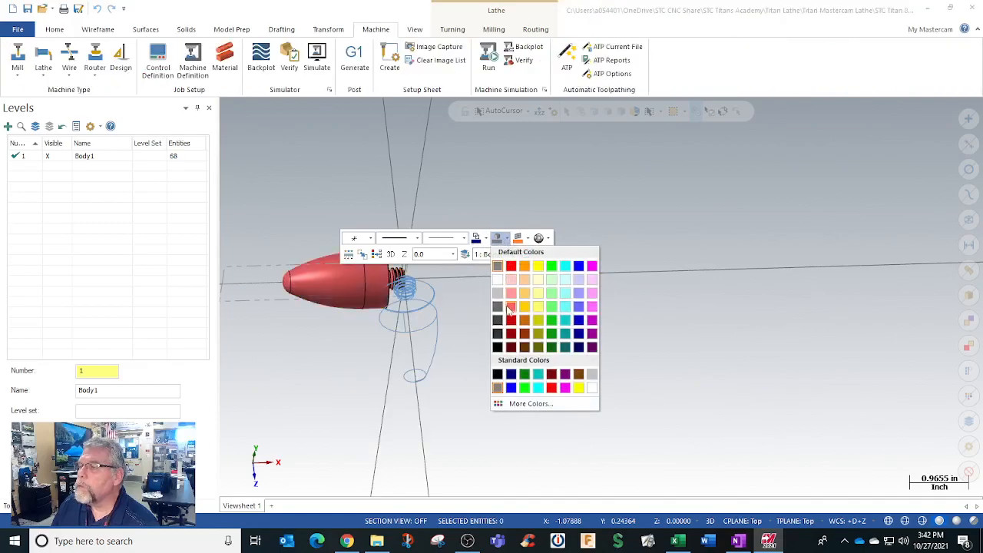
Step: Move the red rocket solid to level 2 instead of the active level
{"action": "right_click", "coordinate": [333, 269]}
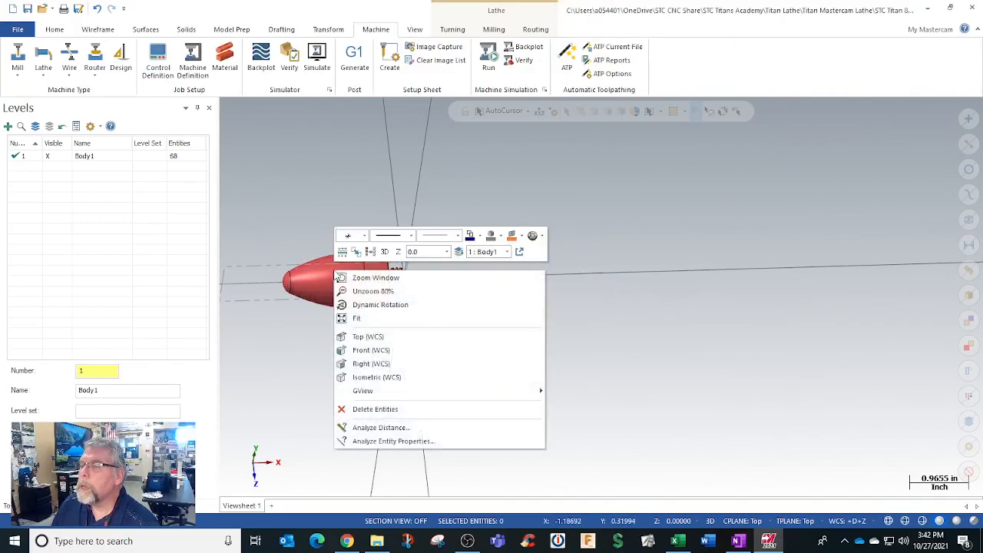
{"action": "left_click", "coordinate": [459, 251]}
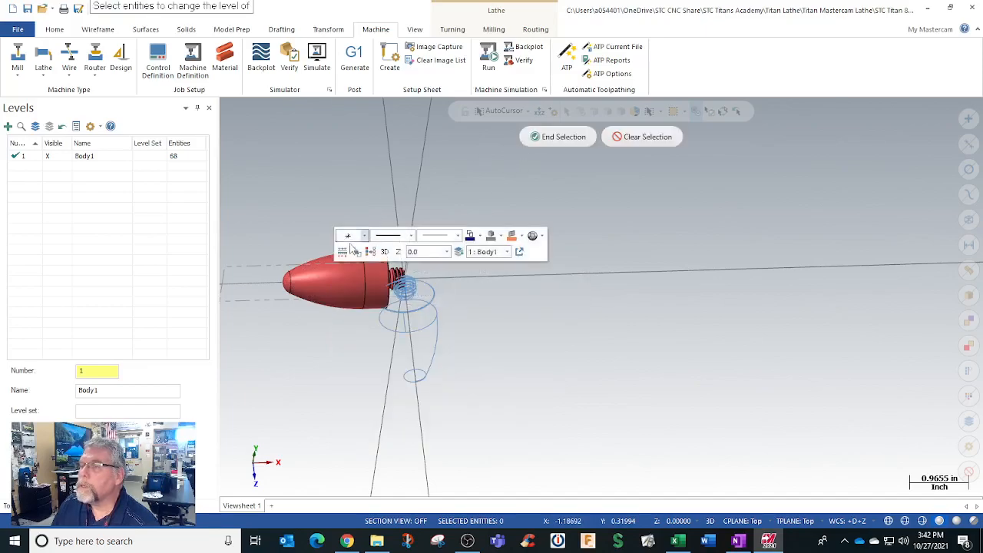
{"action": "left_click", "coordinate": [331, 274]}
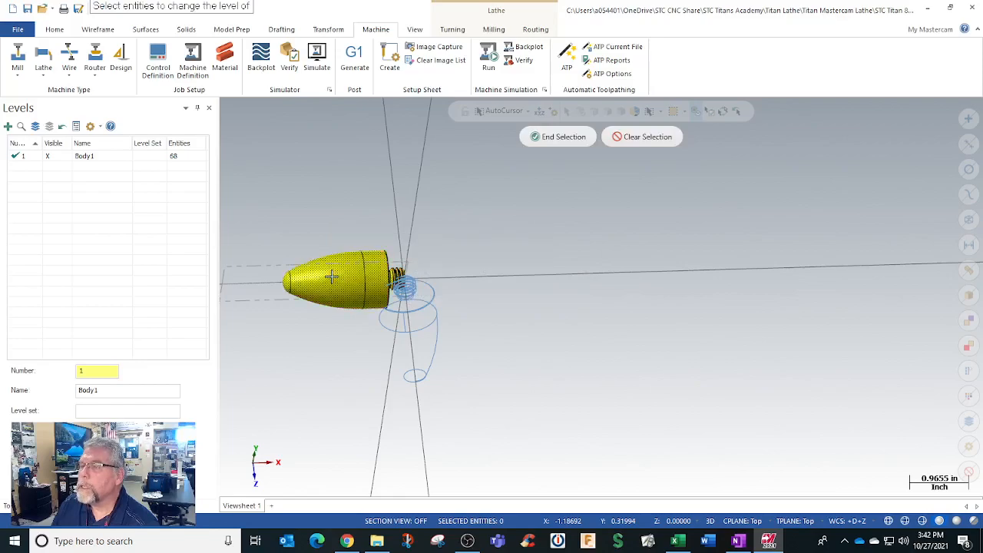
{"action": "left_click", "coordinate": [538, 138]}
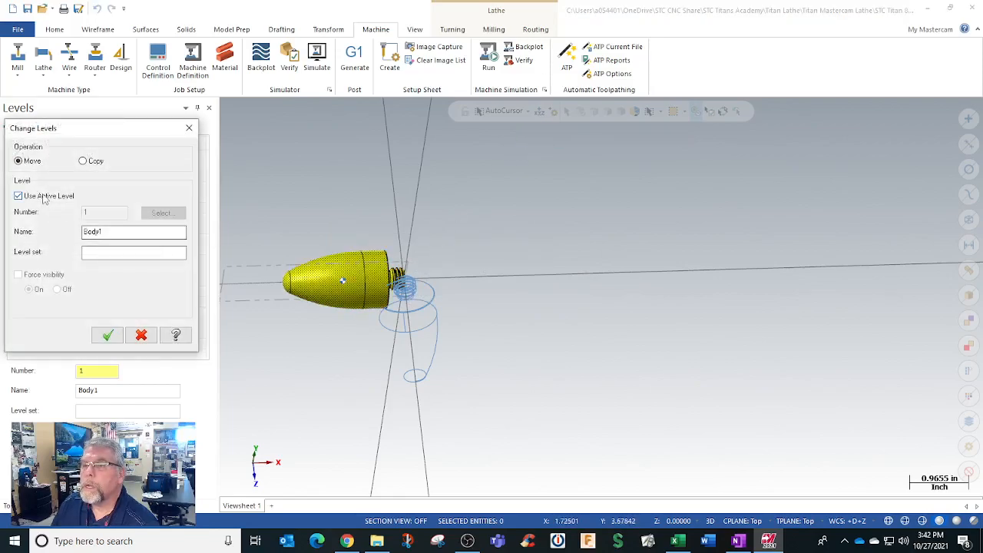
{"action": "left_click", "coordinate": [102, 254]}
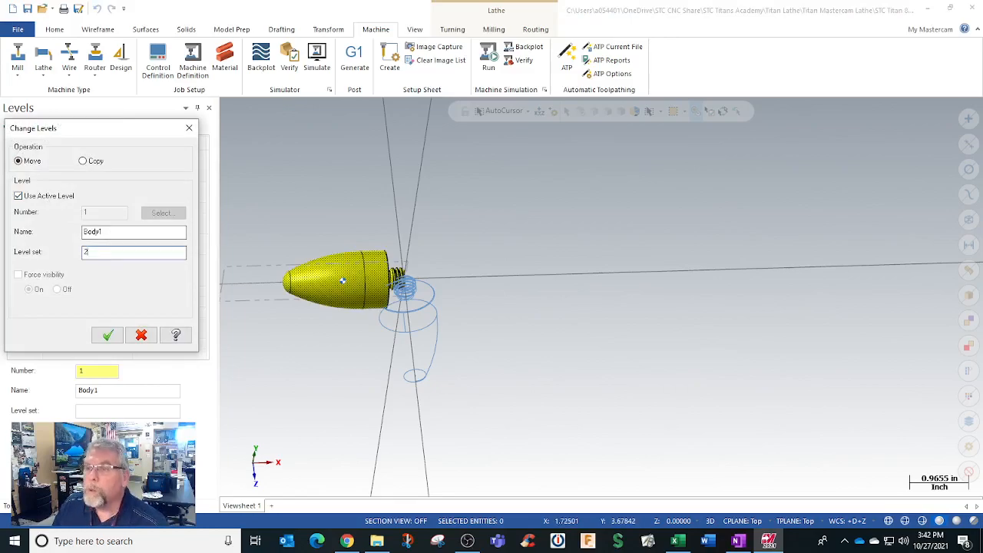
{"action": "left_click", "coordinate": [17, 196]}
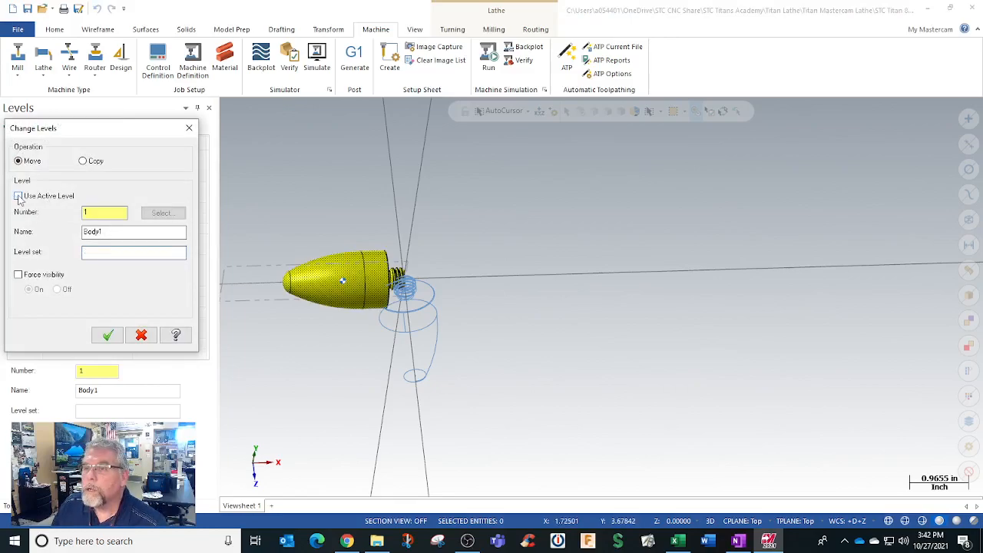
{"action": "type", "text": "2"}
{"action": "left_click", "coordinate": [114, 335]}
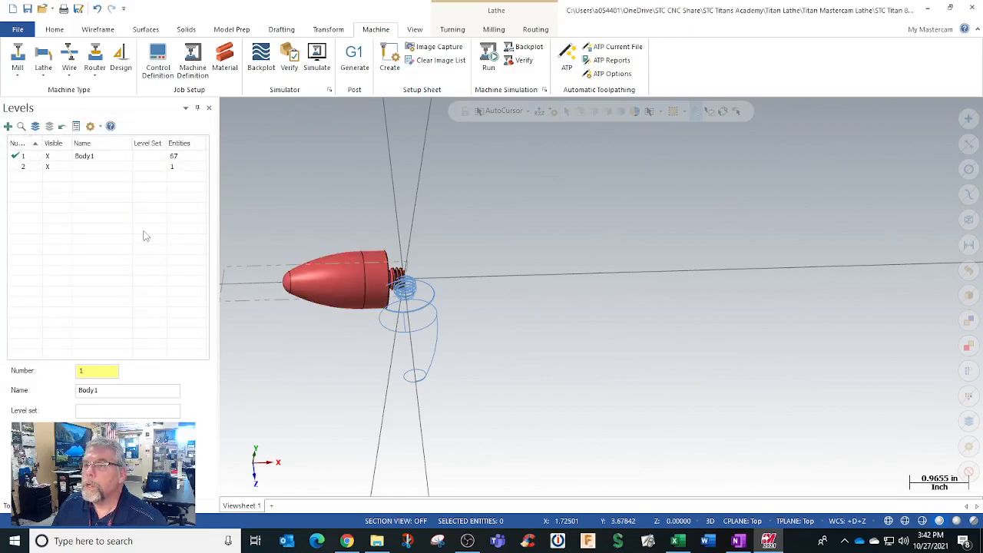
Step: Make level 2 the active level and hide level 1, Body1, with the wireframe curves
{"action": "left_click", "coordinate": [55, 170]}
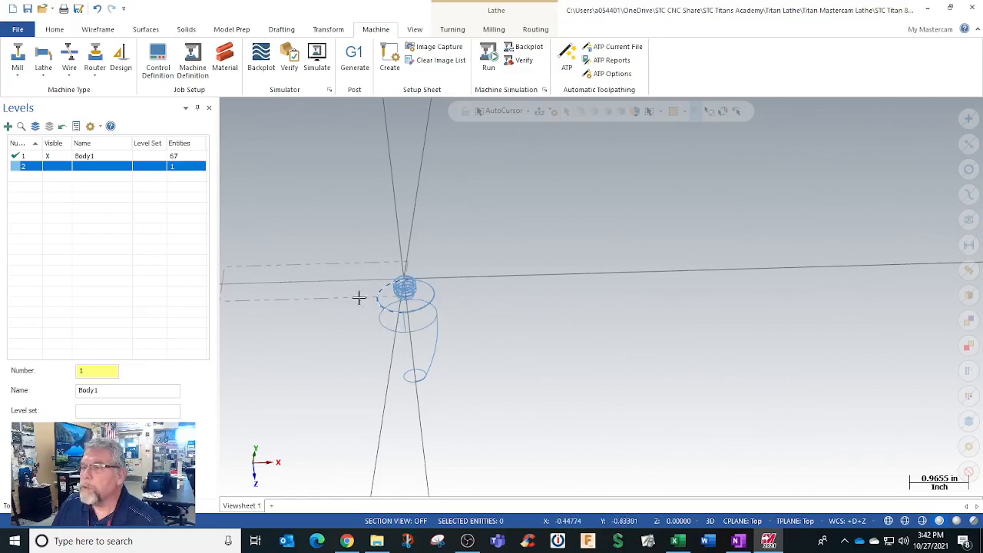
{"action": "left_click", "coordinate": [47, 166]}
{"action": "left_click", "coordinate": [18, 167]}
{"action": "left_click", "coordinate": [47, 156]}
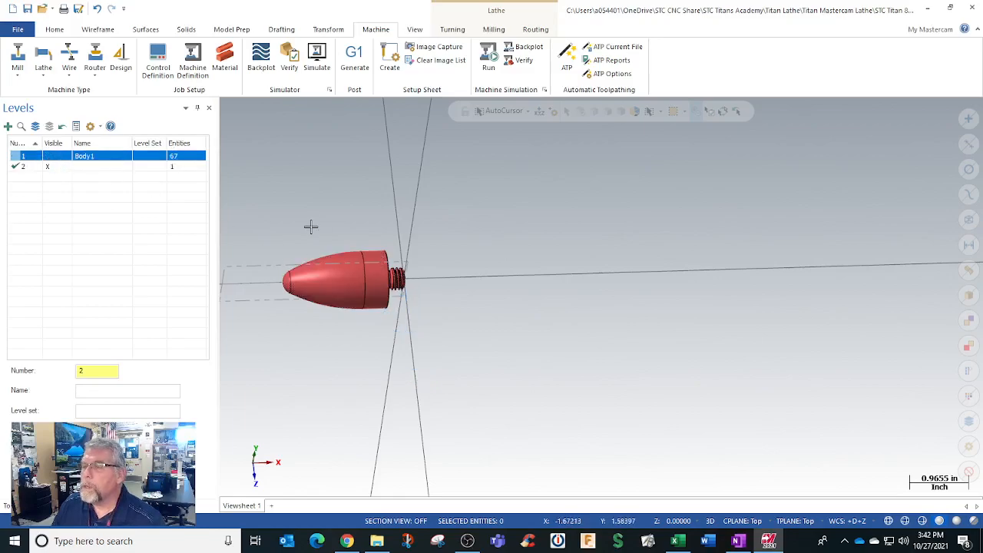
{"action": "left_click", "coordinate": [325, 177]}
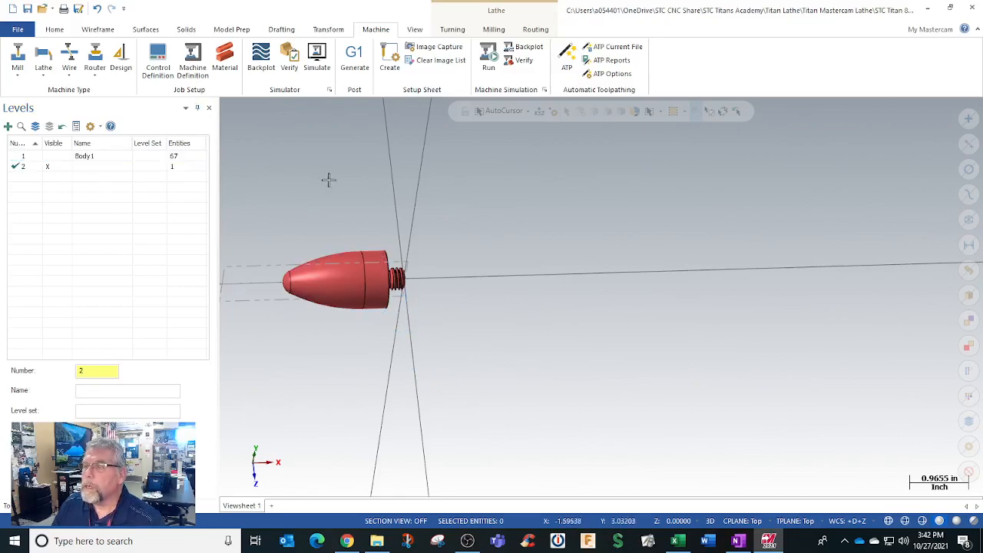
Step: Examine the rocket solid in the isometric view against the axes and the stock boundary
{"action": "right_click", "coordinate": [360, 202]}
{"action": "left_click", "coordinate": [397, 252]}
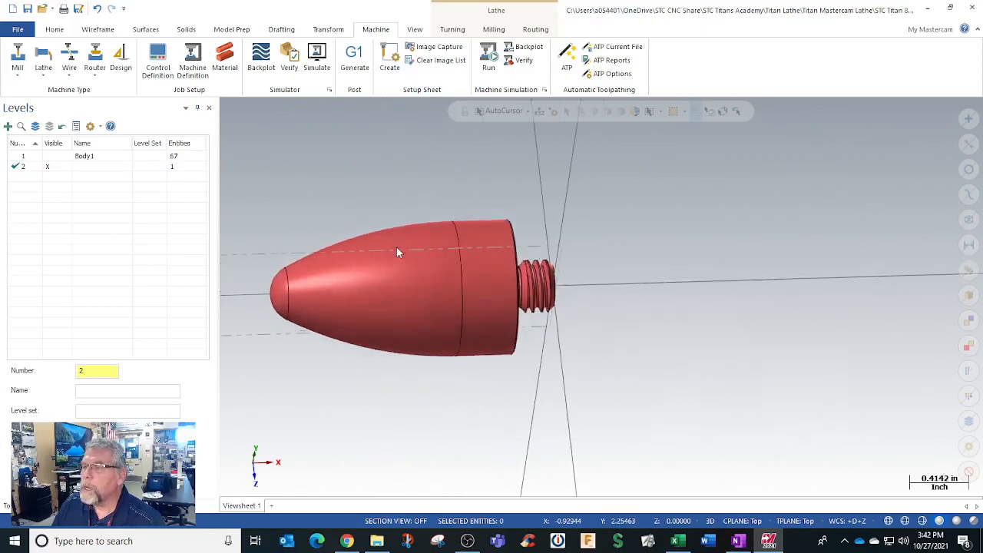
{"action": "scroll", "coordinate": [396, 252], "scroll_direction": "up", "scroll_amount": 5}
{"action": "right_click", "coordinate": [412, 169]}
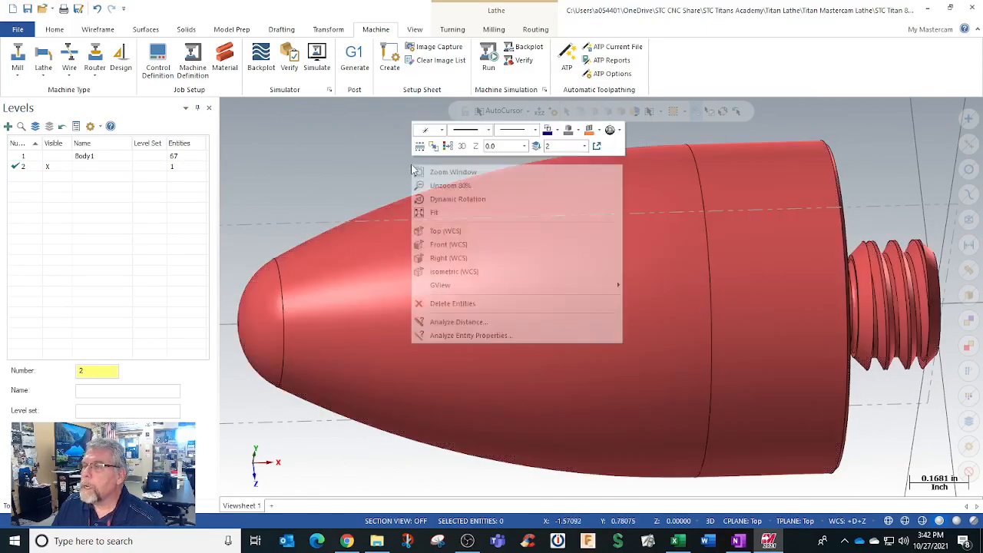
{"action": "left_click", "coordinate": [450, 272]}
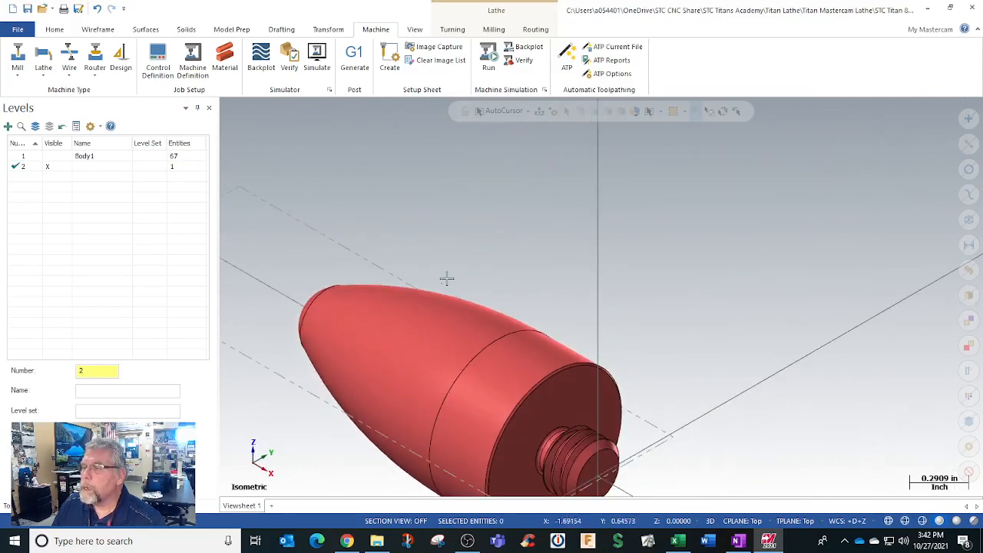
{"action": "right_click", "coordinate": [456, 235]}
{"action": "left_click", "coordinate": [478, 278]}
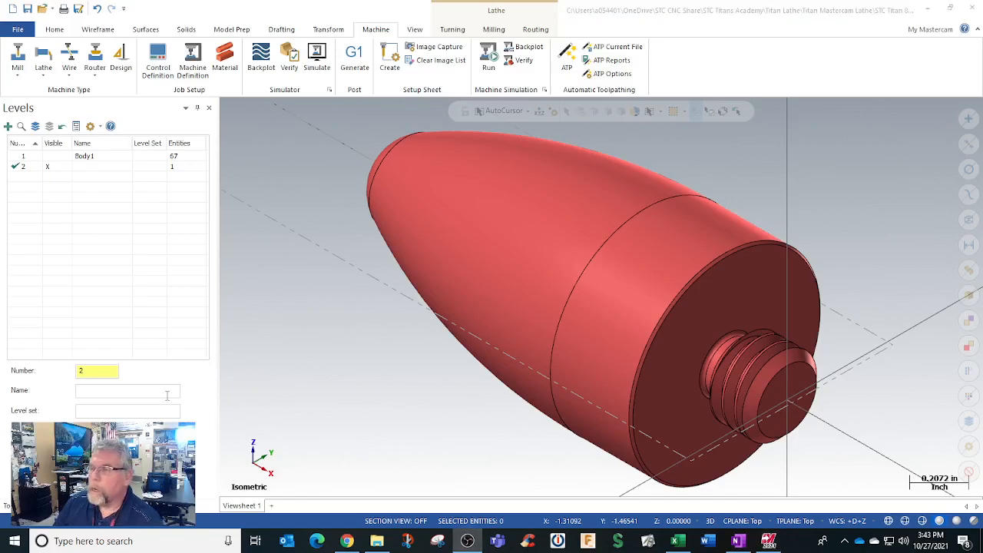
{"action": "scroll", "coordinate": [403, 364], "scroll_direction": "down", "scroll_amount": 3}
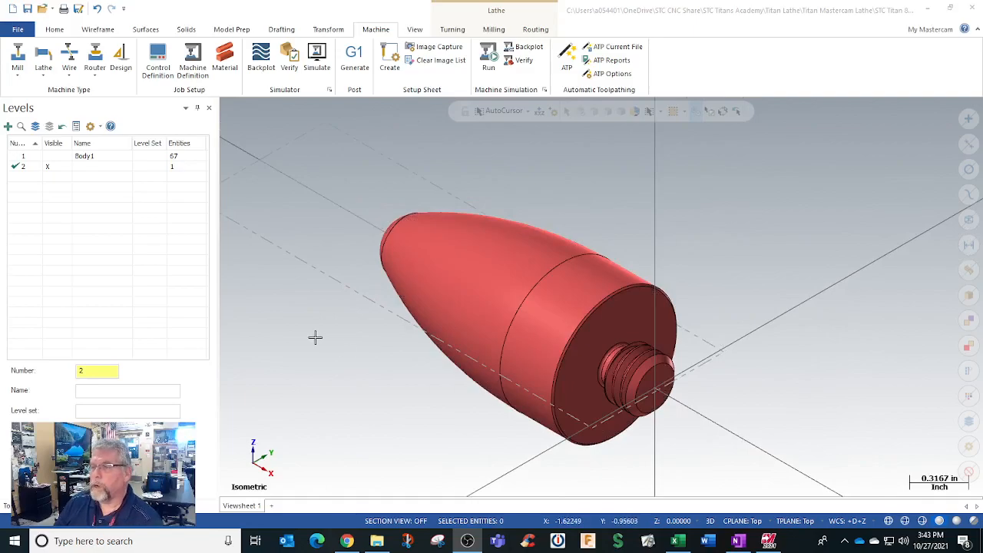
{"action": "scroll", "coordinate": [315, 336], "scroll_direction": "down", "scroll_amount": 1}
{"action": "scroll", "coordinate": [350, 407], "scroll_direction": "up", "scroll_amount": 3}
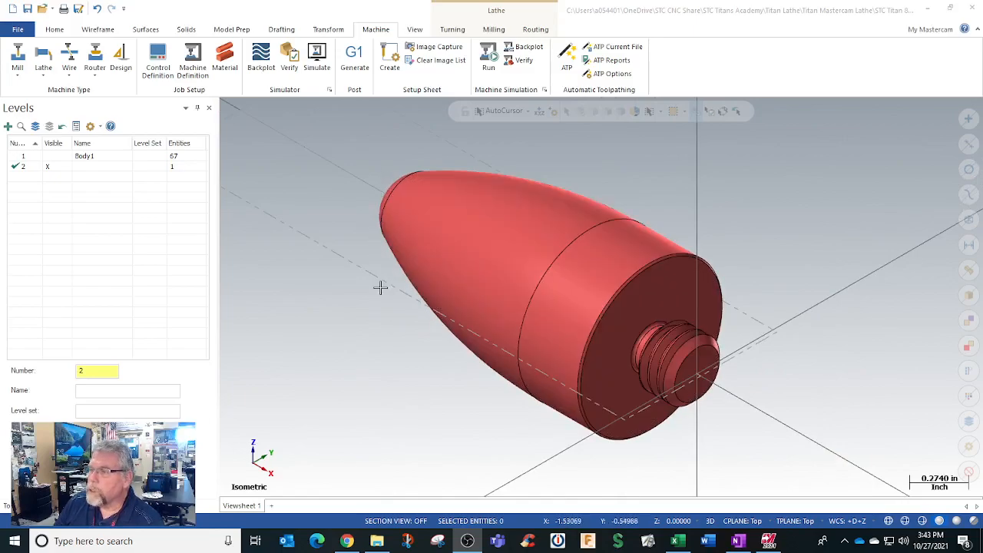
{"action": "scroll", "coordinate": [361, 334], "scroll_direction": "down", "scroll_amount": 2}
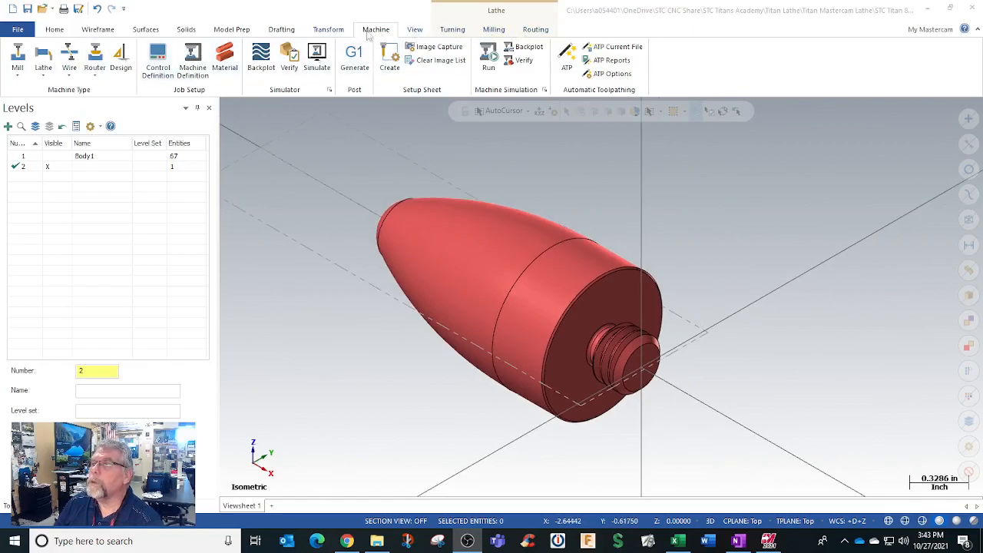
Step: Set the construction plane, tool plane and graphics view to the +D+Z plane and fit the part
{"action": "left_click", "coordinate": [451, 30]}
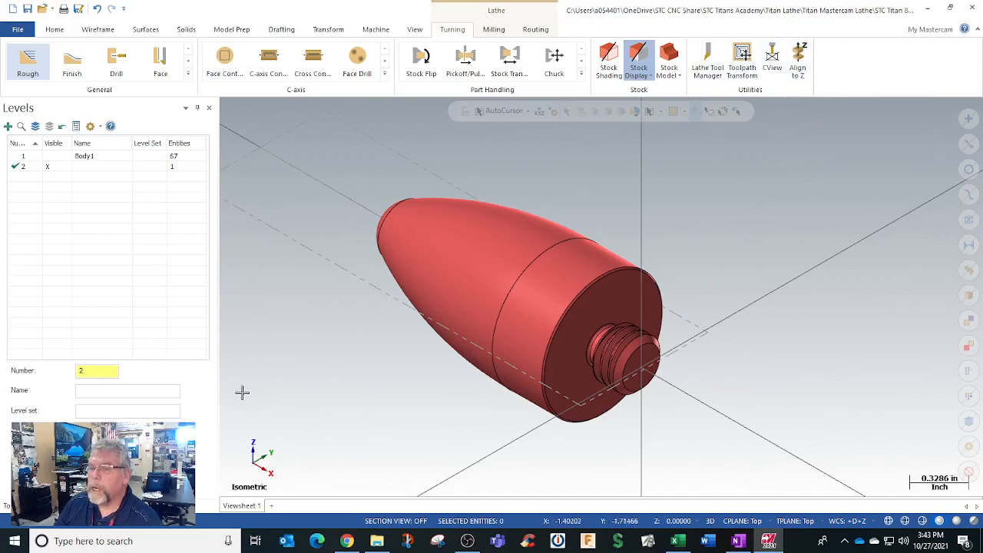
{"action": "left_click", "coordinate": [72, 506]}
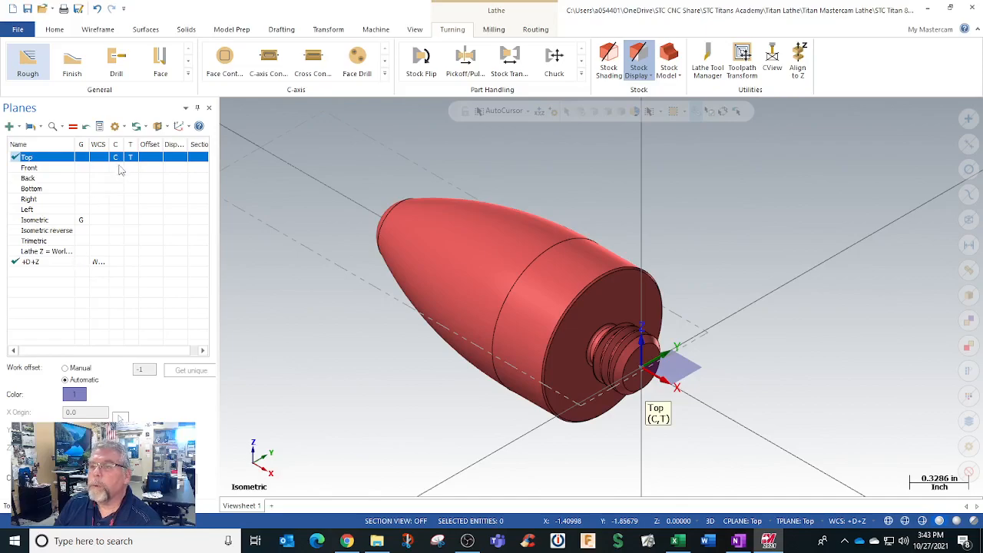
{"action": "left_click", "coordinate": [130, 263]}
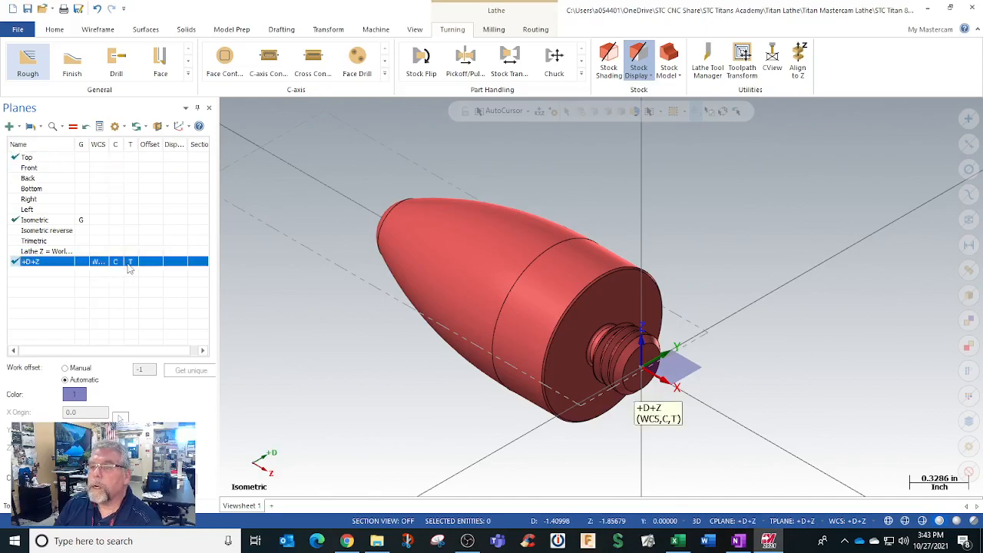
{"action": "left_click", "coordinate": [81, 262]}
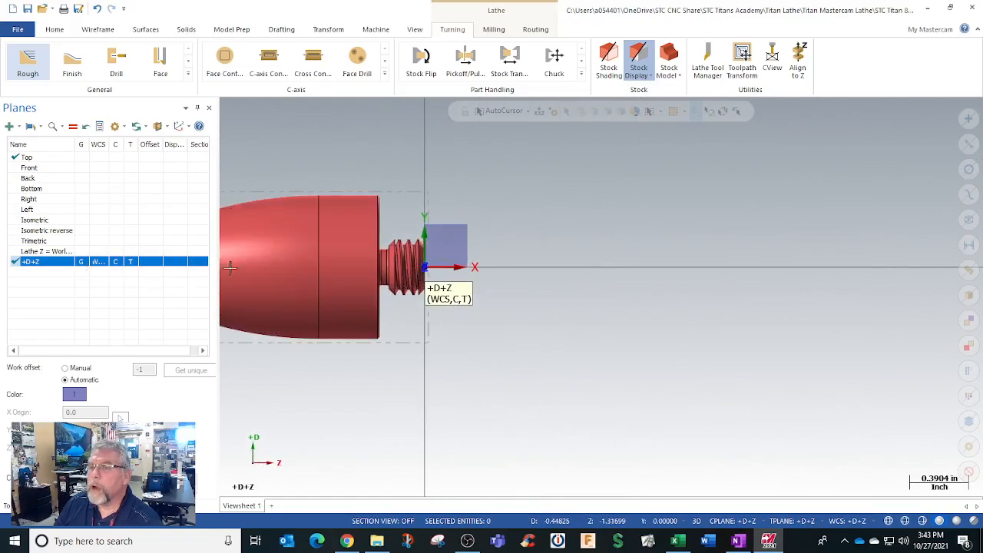
{"action": "scroll", "coordinate": [405, 308], "scroll_direction": "down", "scroll_amount": 5}
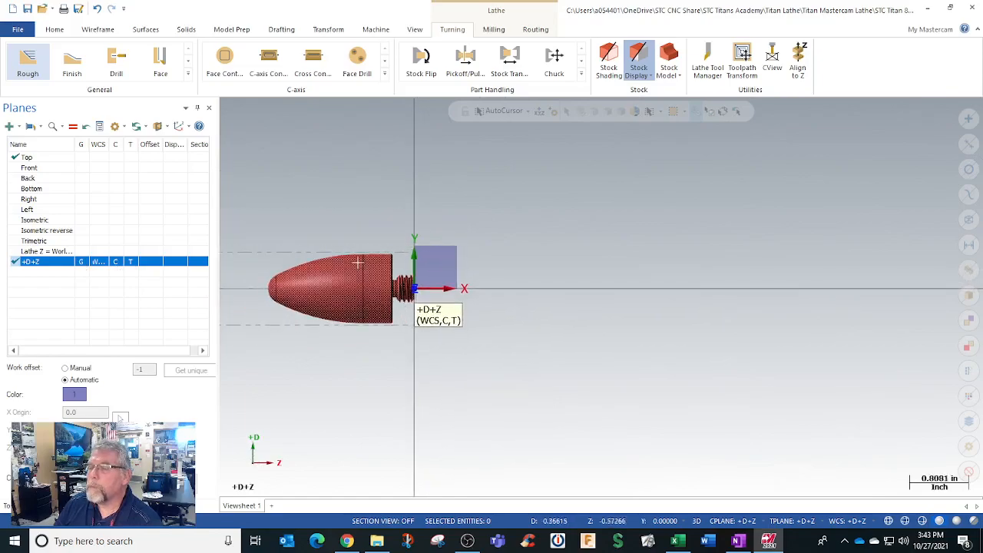
{"action": "left_click", "coordinate": [340, 209]}
{"action": "right_click", "coordinate": [339, 210]}
{"action": "left_click", "coordinate": [365, 258]}
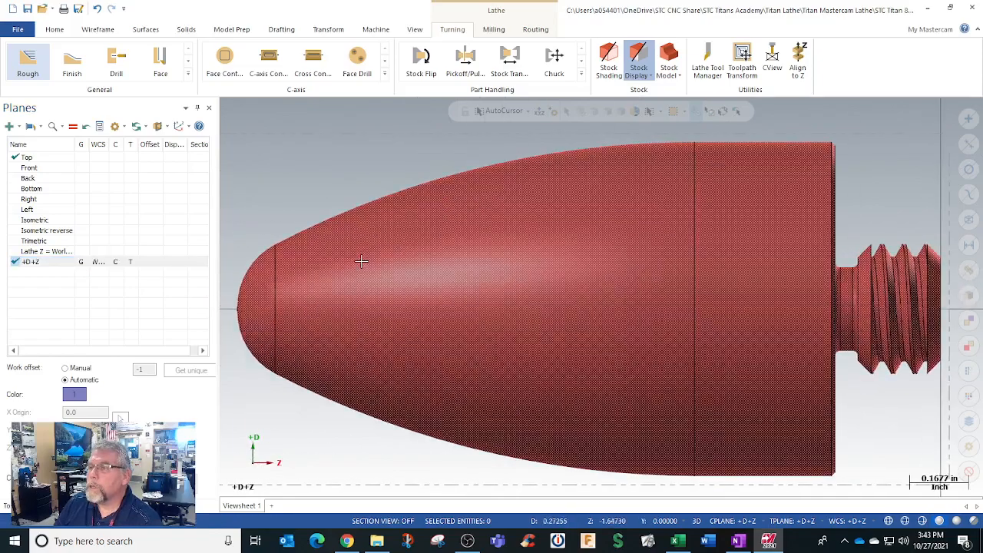
{"action": "scroll", "coordinate": [417, 254], "scroll_direction": "down", "scroll_amount": 6}
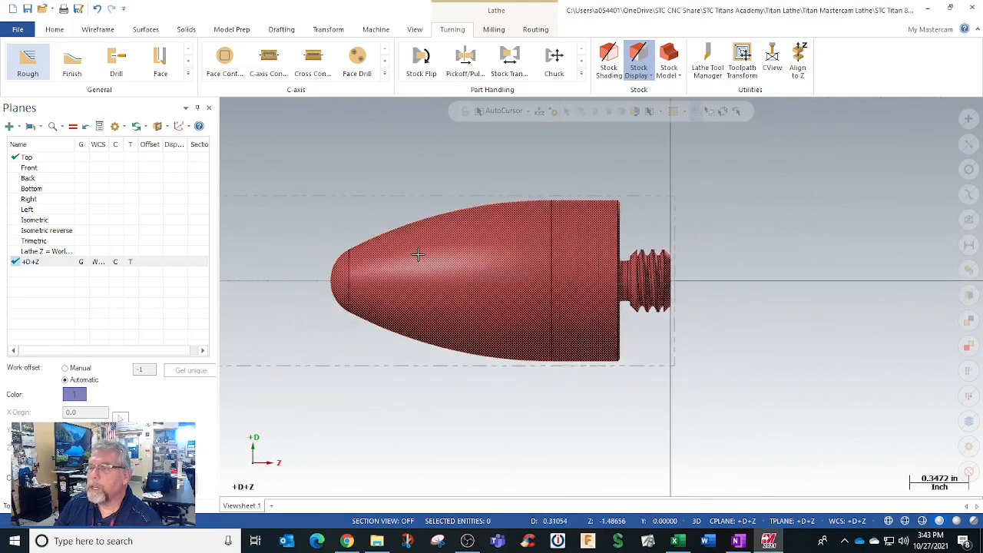
{"action": "scroll", "coordinate": [417, 254], "scroll_direction": "down", "scroll_amount": 2}
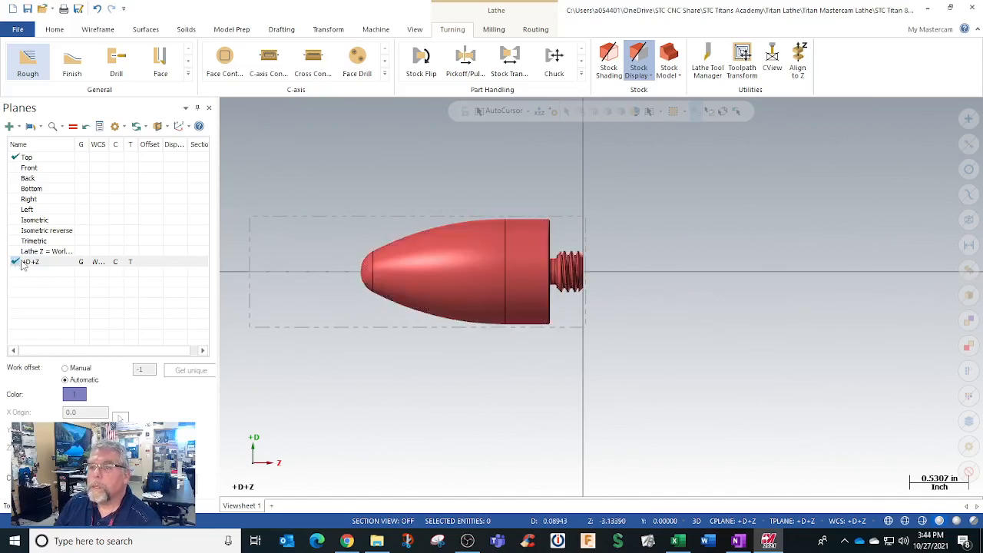
{"action": "right_click", "coordinate": [23, 264]}
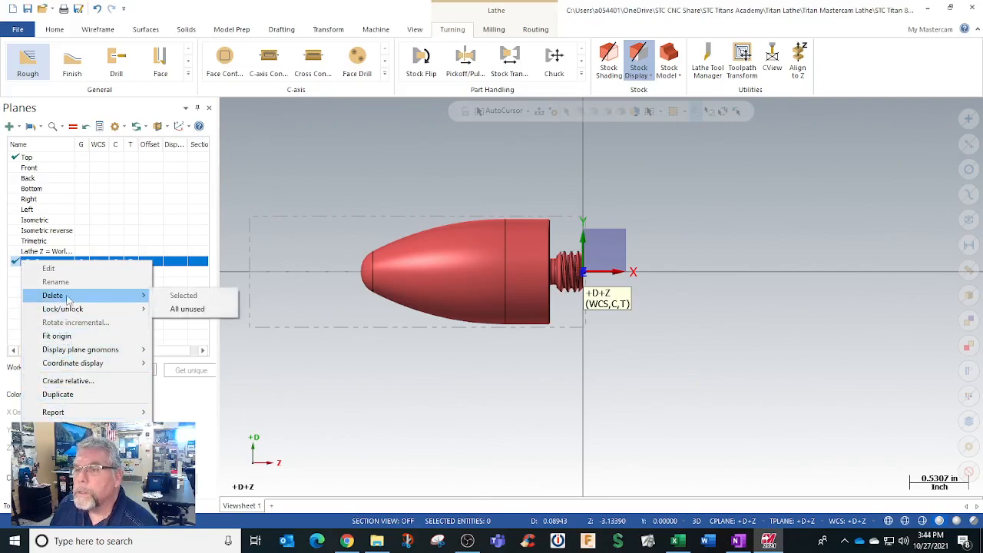
{"action": "mouse_move", "coordinate": [68, 355]}
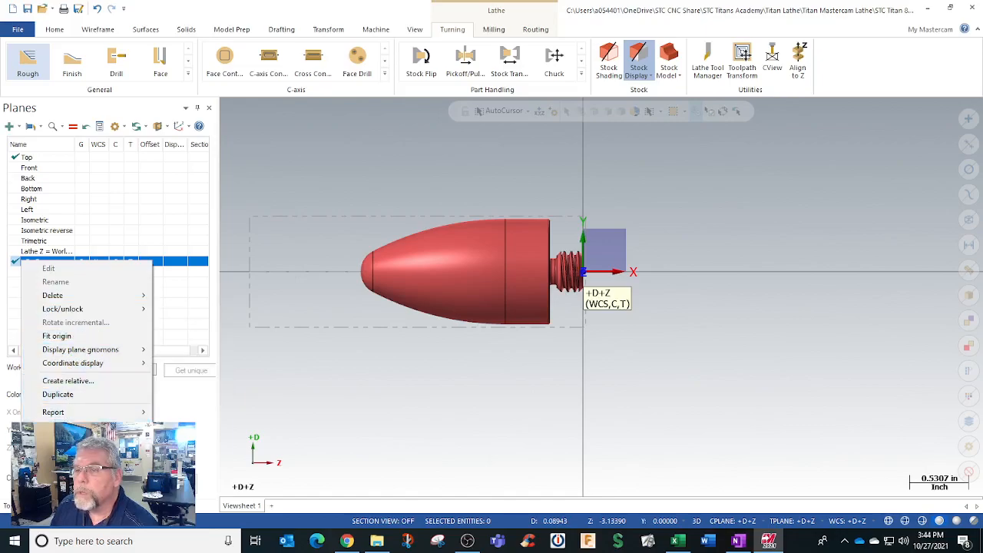
{"action": "left_click", "coordinate": [286, 289]}
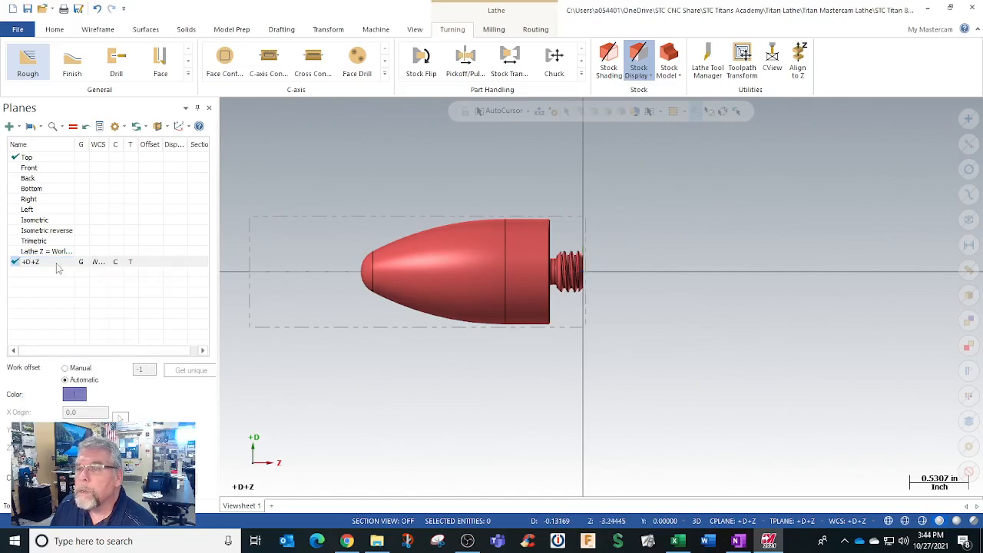
{"action": "right_click", "coordinate": [17, 264]}
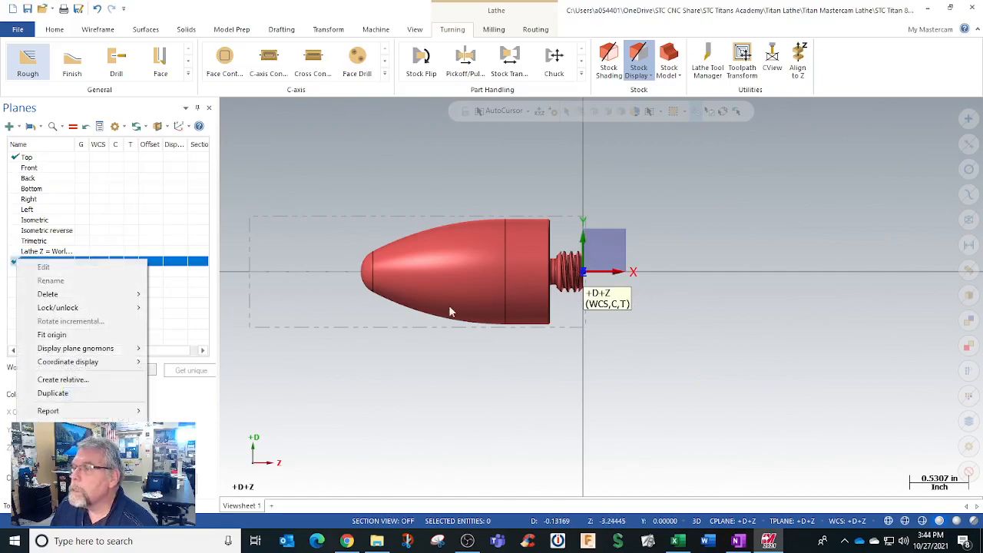
{"action": "left_click", "coordinate": [492, 391]}
Step: View the rocket part and stock boundary in the isometric view
{"action": "right_click", "coordinate": [665, 257]}
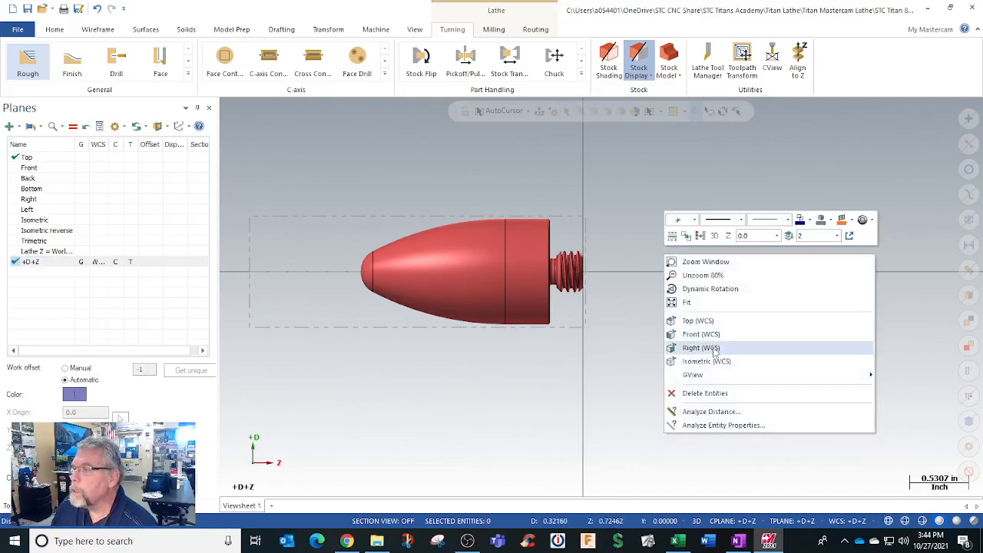
{"action": "left_click", "coordinate": [710, 361]}
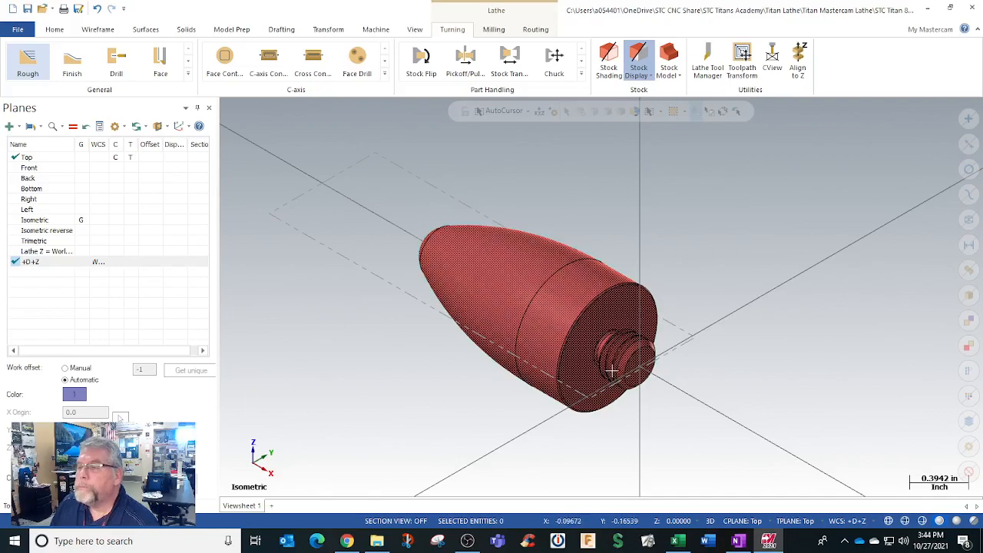
{"action": "scroll", "coordinate": [638, 368], "scroll_direction": "down", "scroll_amount": 6}
{"action": "scroll", "coordinate": [595, 366], "scroll_direction": "up", "scroll_amount": 5}
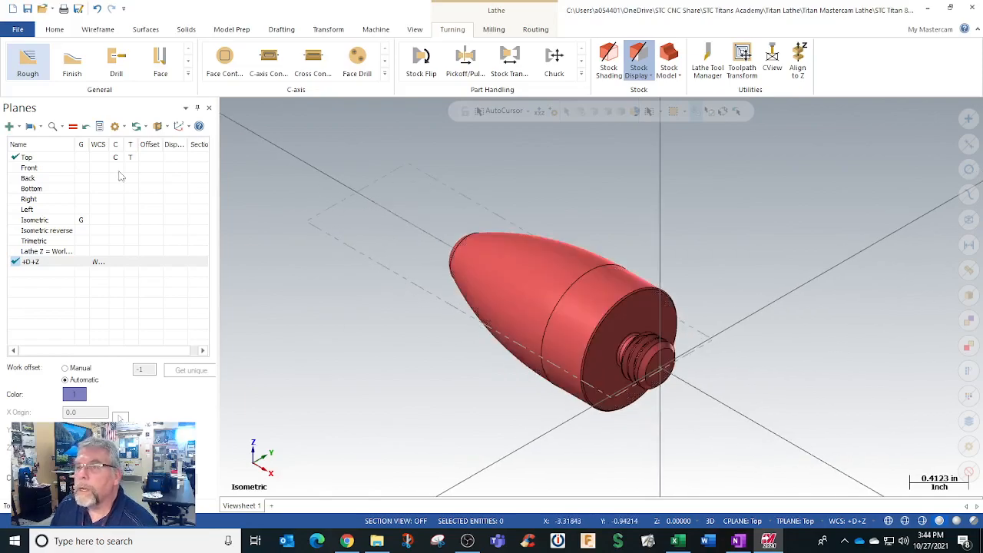
{"action": "scroll", "coordinate": [692, 376], "scroll_direction": "down", "scroll_amount": 4}
{"action": "scroll", "coordinate": [692, 376], "scroll_direction": "up", "scroll_amount": 8}
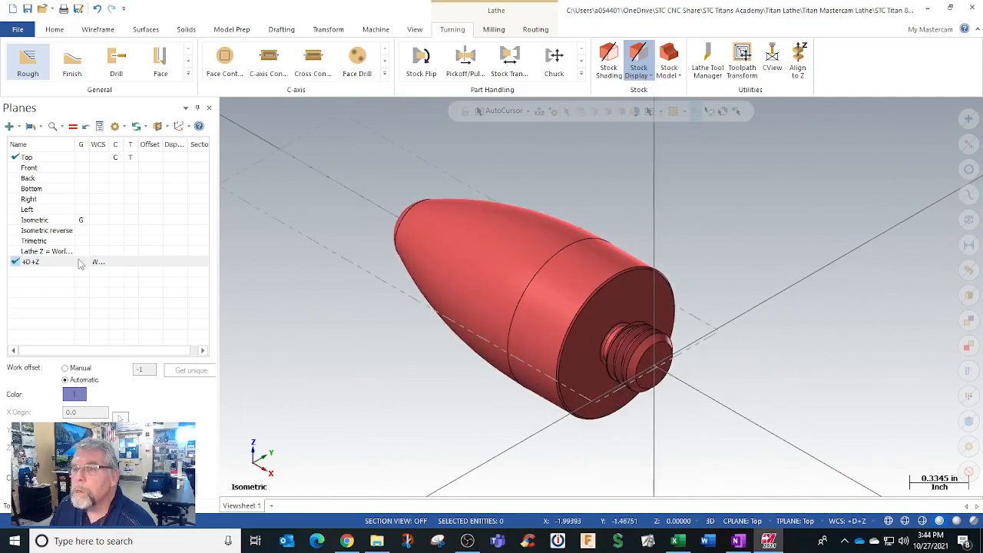
Step: Start Align to Z and set it to transform the body to the +D+Z plane
{"action": "left_click", "coordinate": [797, 61]}
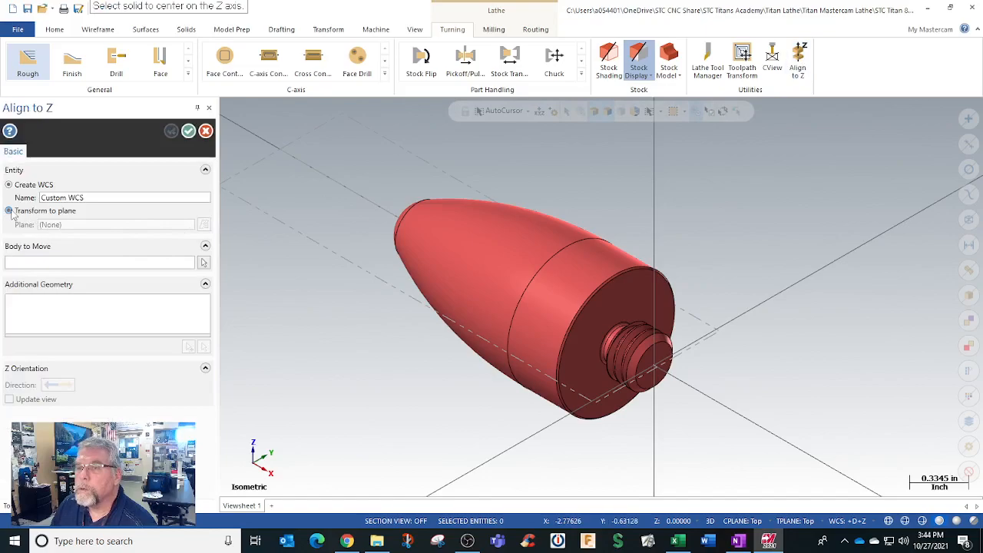
{"action": "left_click", "coordinate": [9, 211]}
{"action": "left_click", "coordinate": [204, 224]}
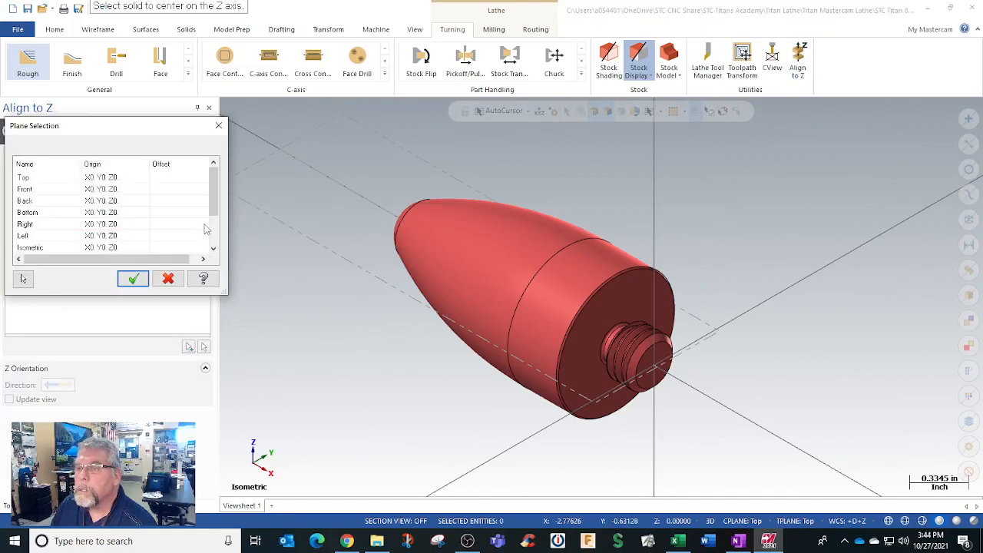
{"action": "scroll", "coordinate": [165, 234], "scroll_direction": "down", "scroll_amount": 2}
{"action": "left_click", "coordinate": [68, 247]}
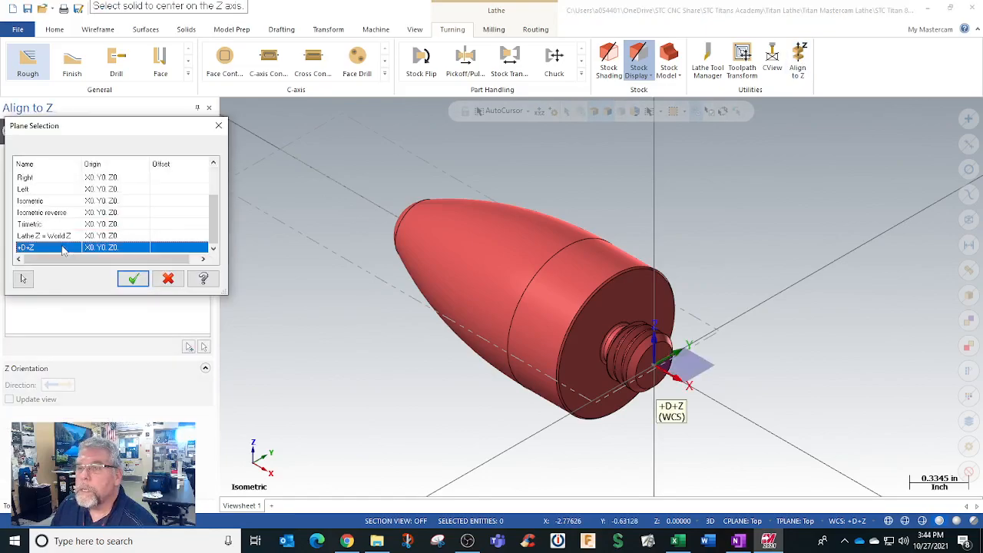
{"action": "left_click", "coordinate": [134, 280]}
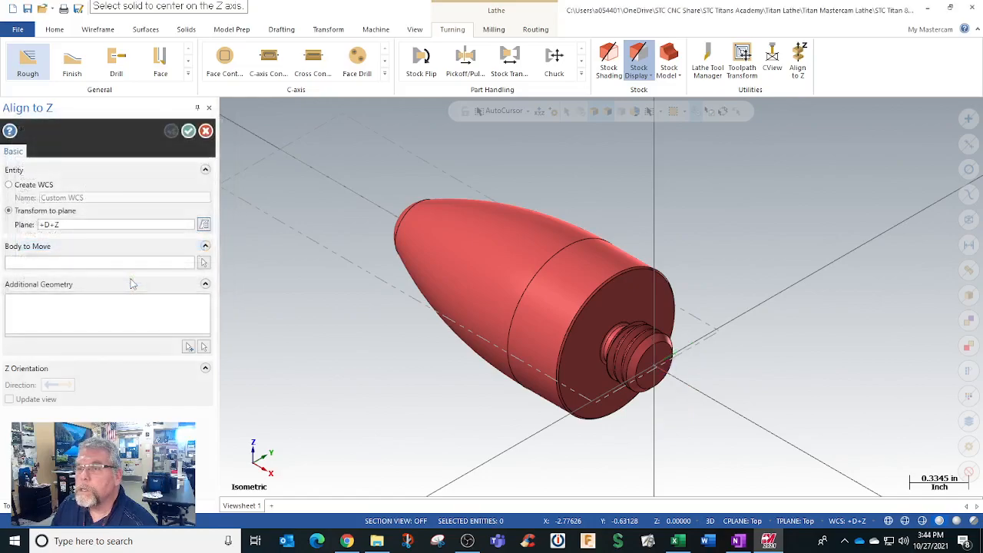
Step: Align the rocket body to the Z axis using the rounded nose face as the Z reference
{"action": "left_click", "coordinate": [204, 262]}
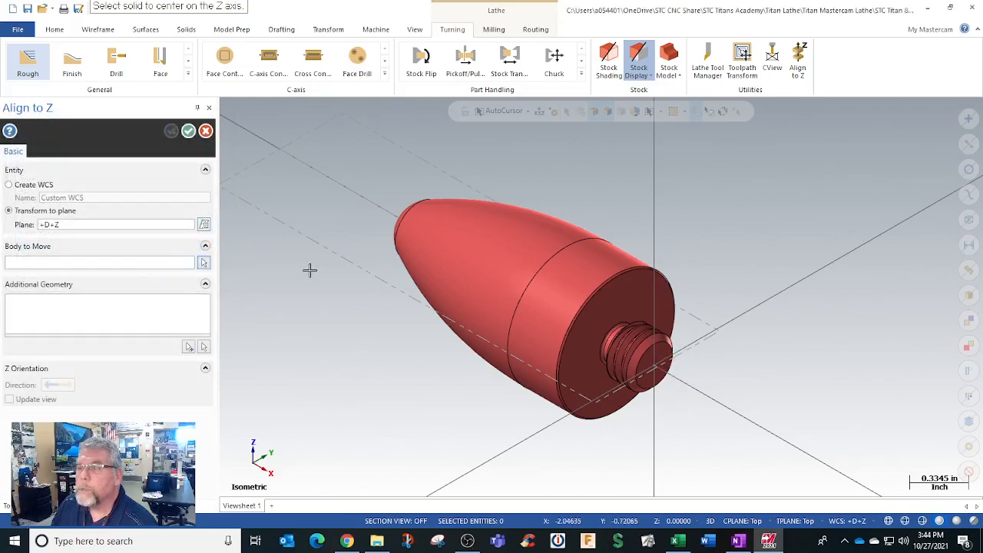
{"action": "mouse_move", "coordinate": [234, 265]}
{"action": "middle_mouse_down"}
{"action": "mouse_move", "coordinate": [426, 305]}
{"action": "mouse_move", "coordinate": [479, 338]}
{"action": "mouse_move", "coordinate": [668, 369]}
{"action": "middle_mouse_up"}
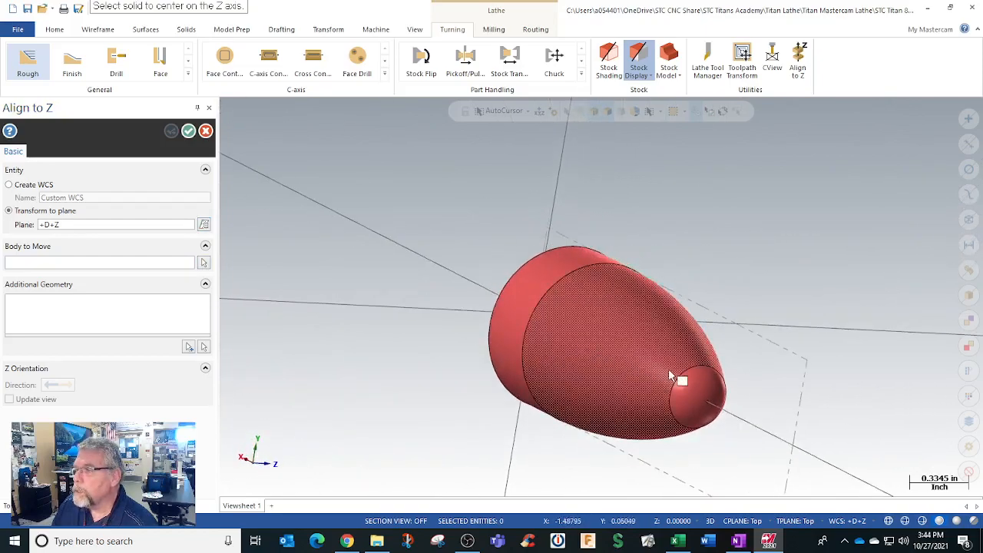
{"action": "left_click", "coordinate": [708, 406]}
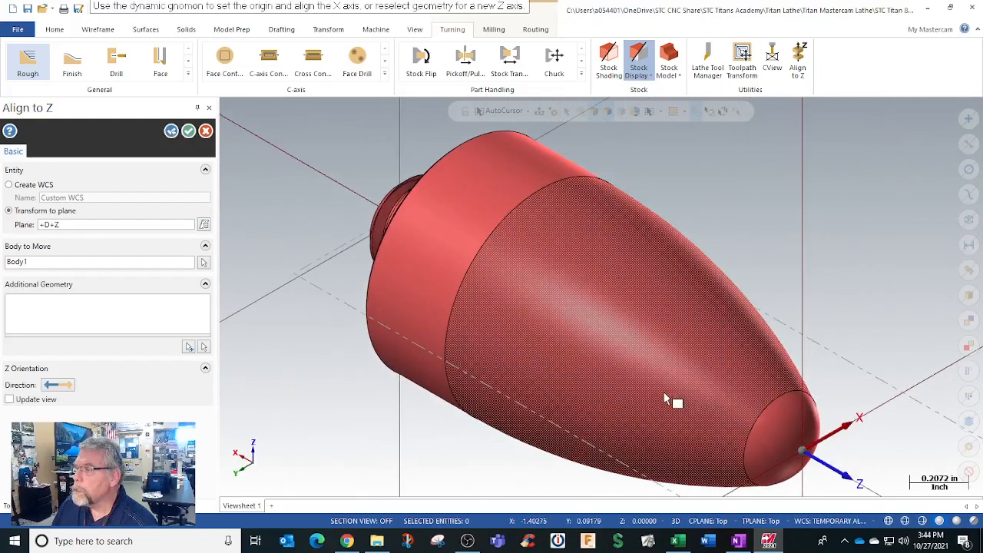
{"action": "scroll", "coordinate": [666, 400], "scroll_direction": "up", "scroll_amount": 1}
{"action": "scroll", "coordinate": [667, 399], "scroll_direction": "down", "scroll_amount": 3}
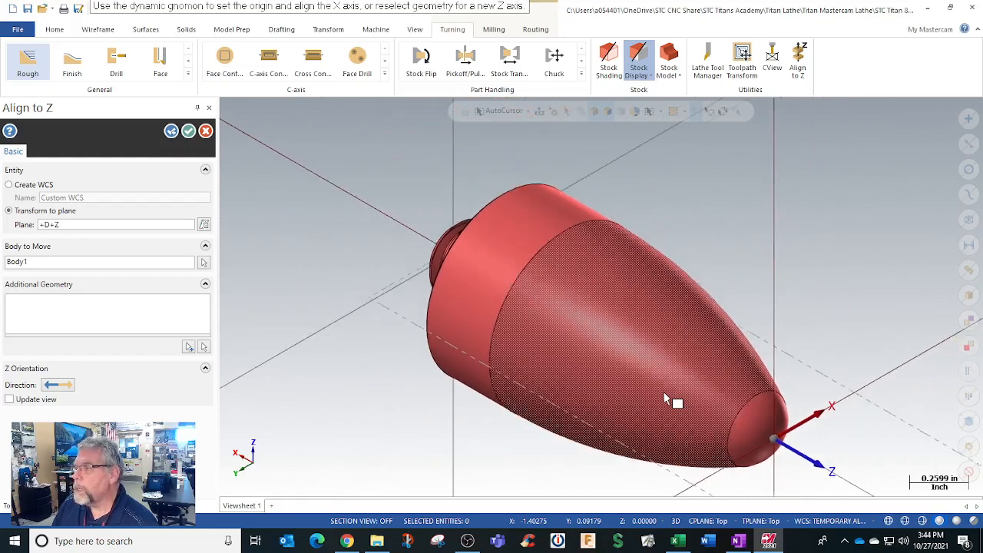
{"action": "scroll", "coordinate": [667, 399], "scroll_direction": "down", "scroll_amount": 1}
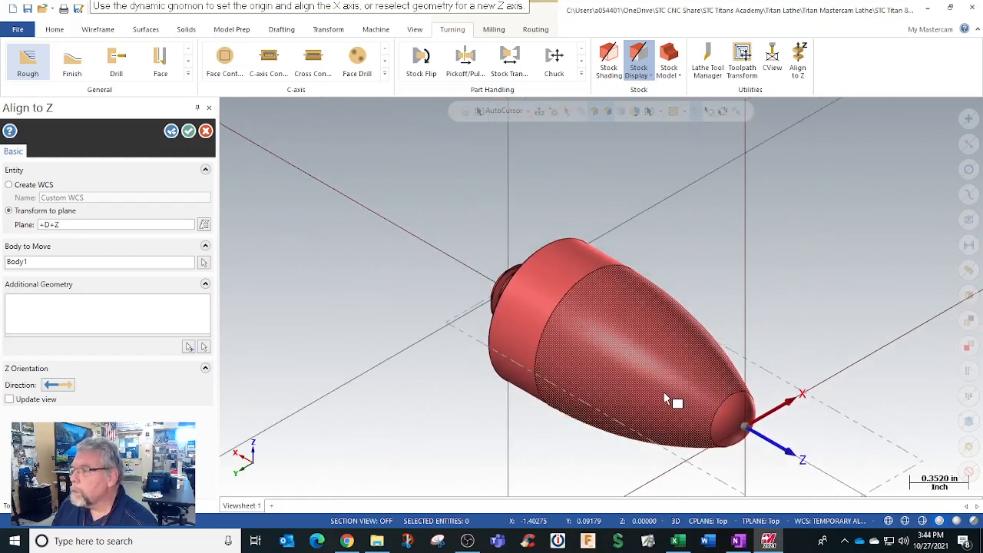
{"action": "left_click", "coordinate": [188, 132]}
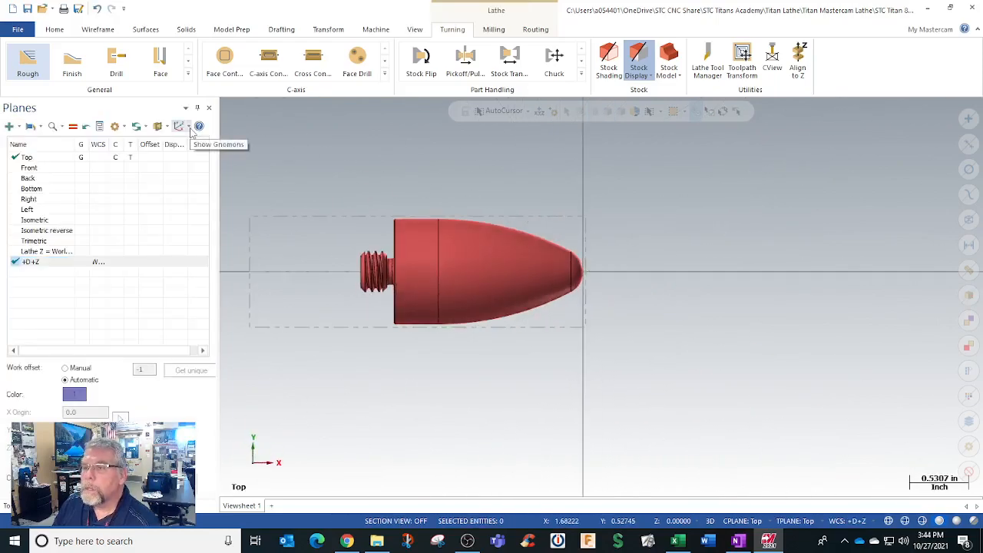
Step: Check the levels and the lathe group's stock setup against the realigned rocket body
{"action": "middle_click_drag", "start_coordinate": [451, 316], "coordinate": [412, 344]}
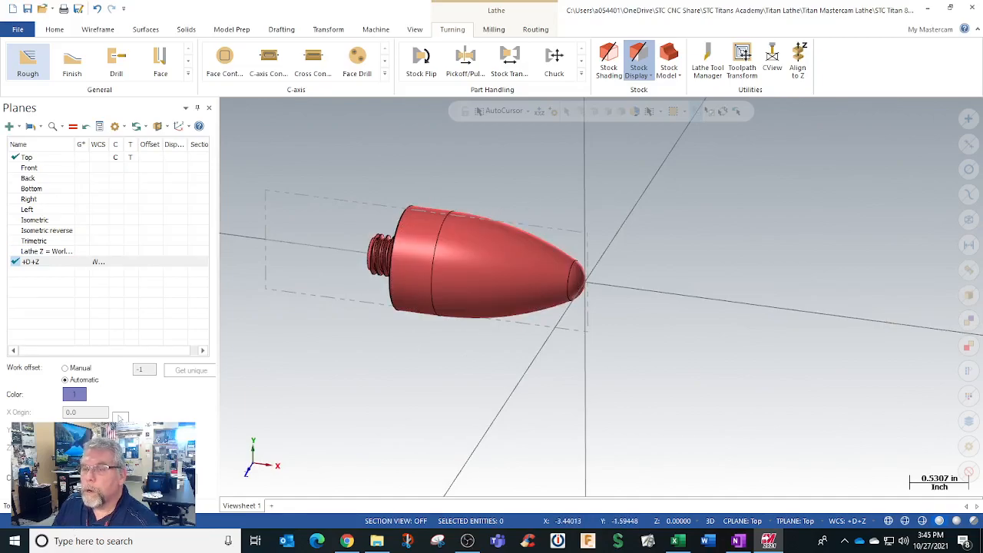
{"action": "left_click", "coordinate": [102, 505]}
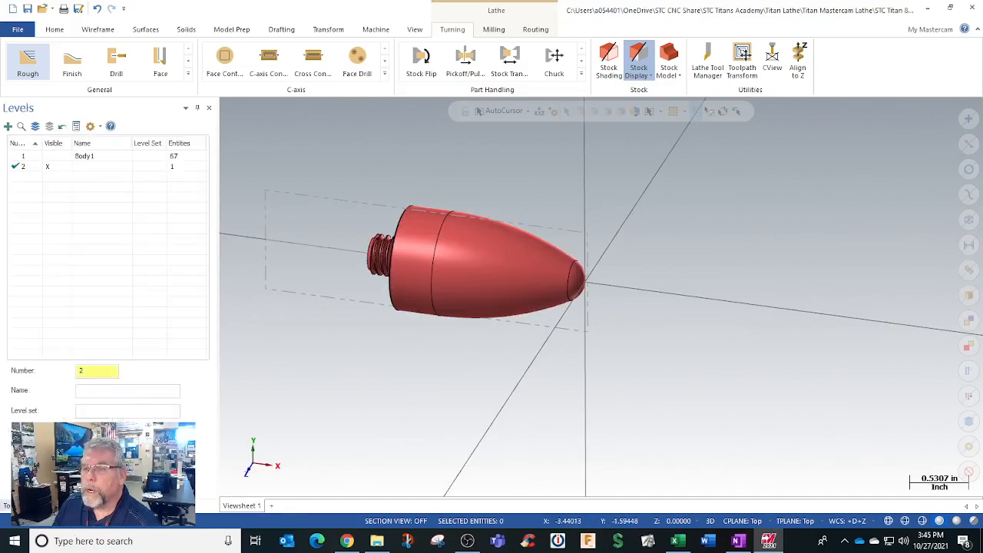
{"action": "left_click", "coordinate": [21, 505]}
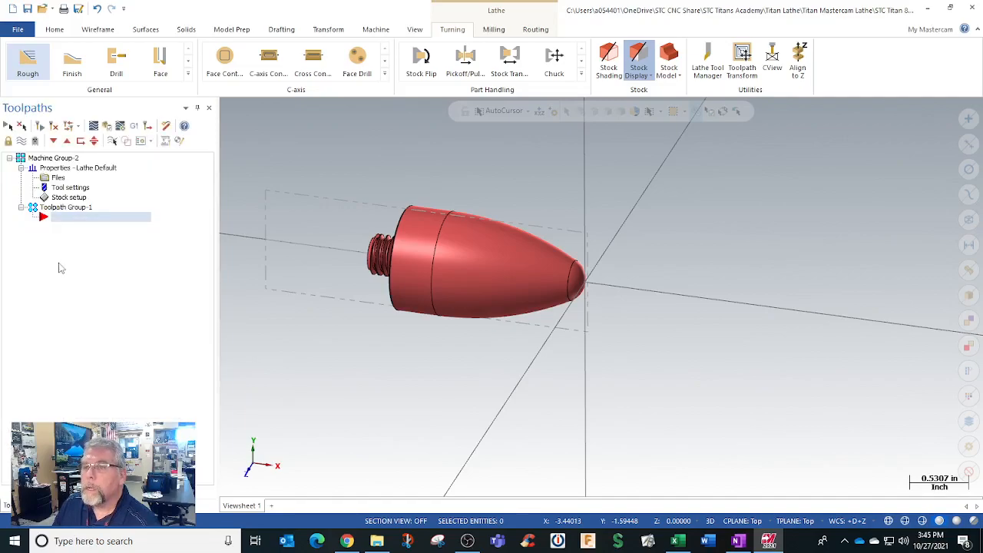
{"action": "double_click", "coordinate": [76, 198]}
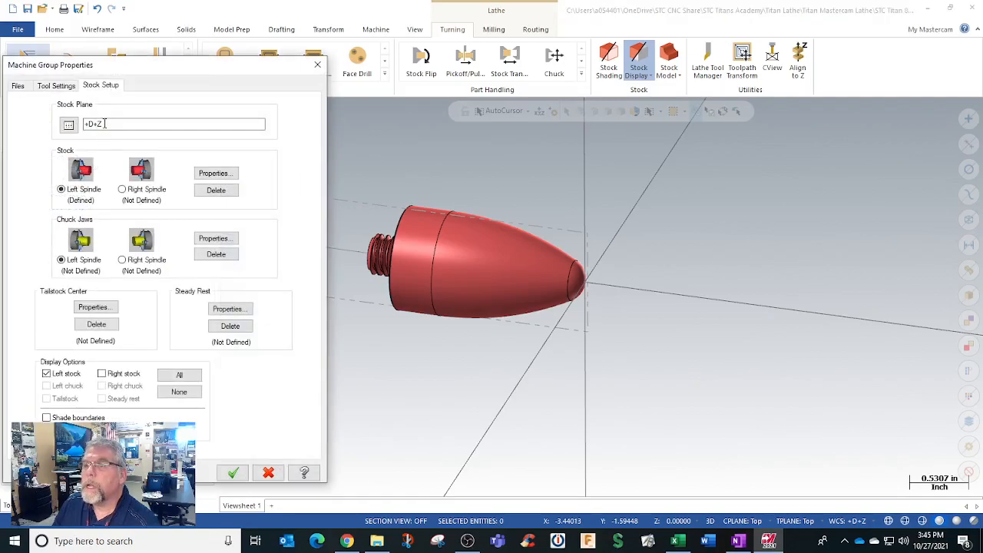
{"action": "left_click", "coordinate": [234, 473]}
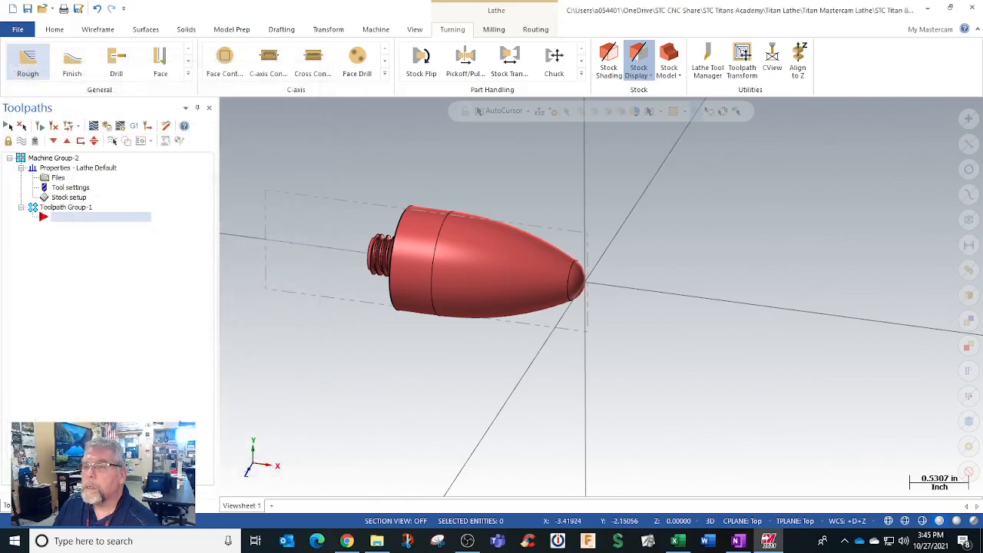
Step: Check the part in the +D+Z and isometric views, and set +D+Z as the construction plane
{"action": "left_click", "coordinate": [100, 505]}
{"action": "left_click", "coordinate": [75, 505]}
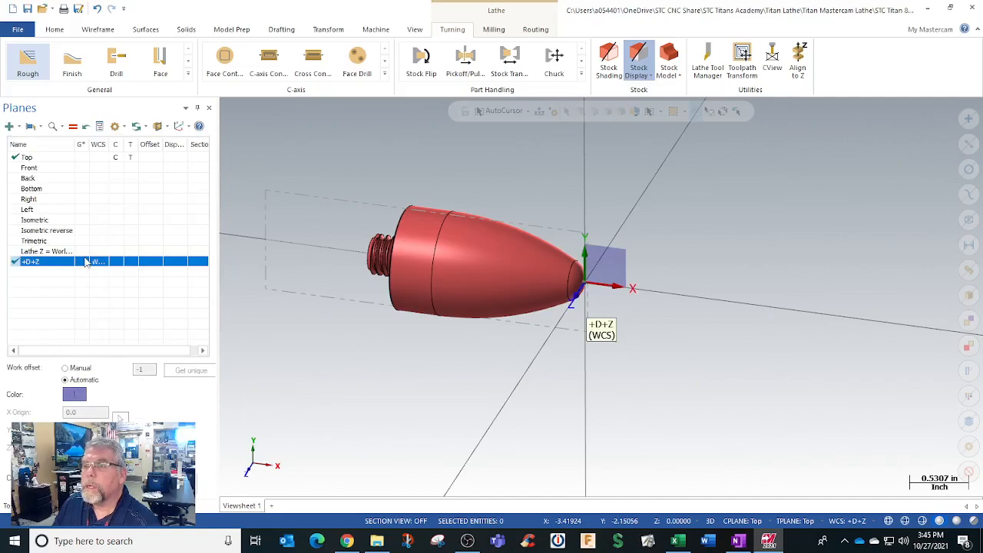
{"action": "left_click", "coordinate": [83, 262]}
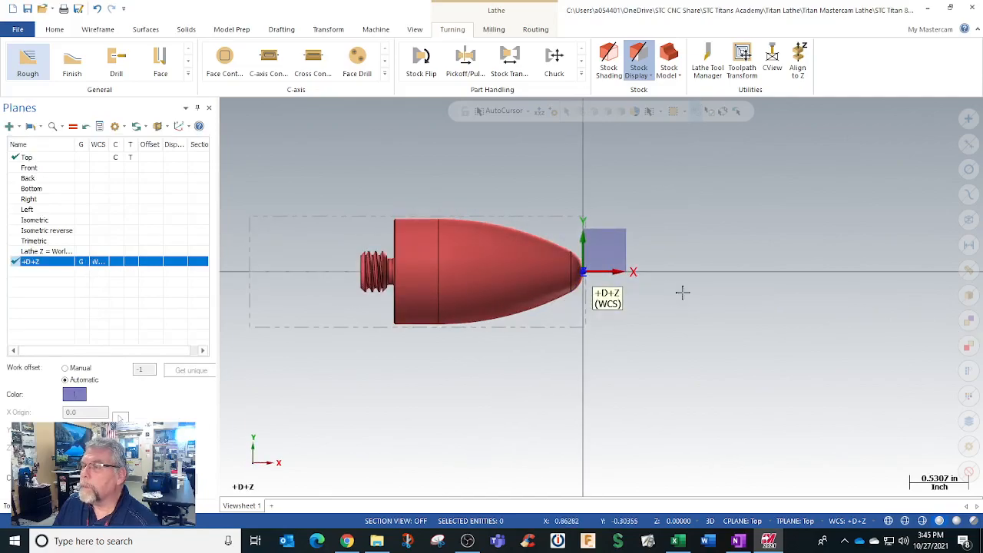
{"action": "right_click", "coordinate": [670, 223]}
{"action": "left_click", "coordinate": [713, 327]}
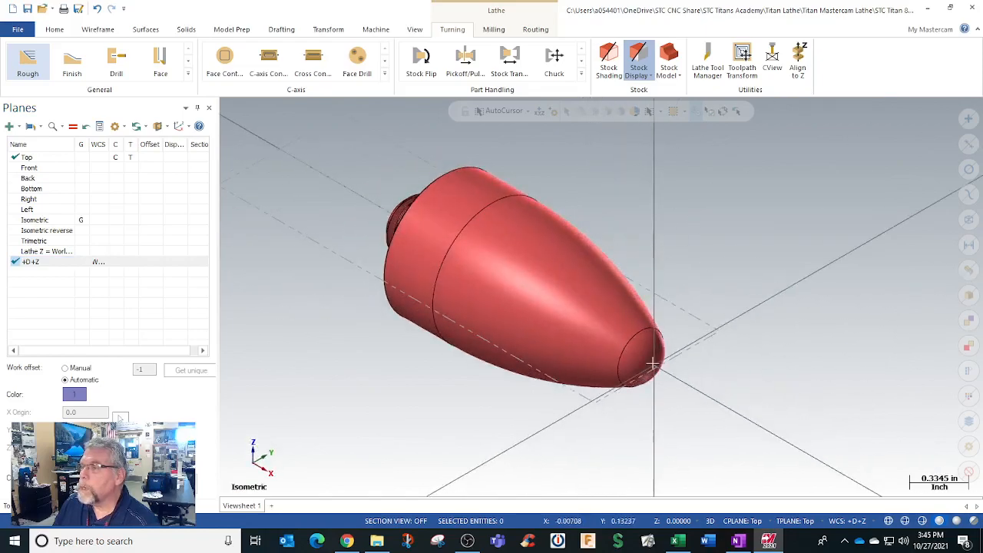
{"action": "scroll", "coordinate": [365, 376], "scroll_direction": "down", "scroll_amount": 1}
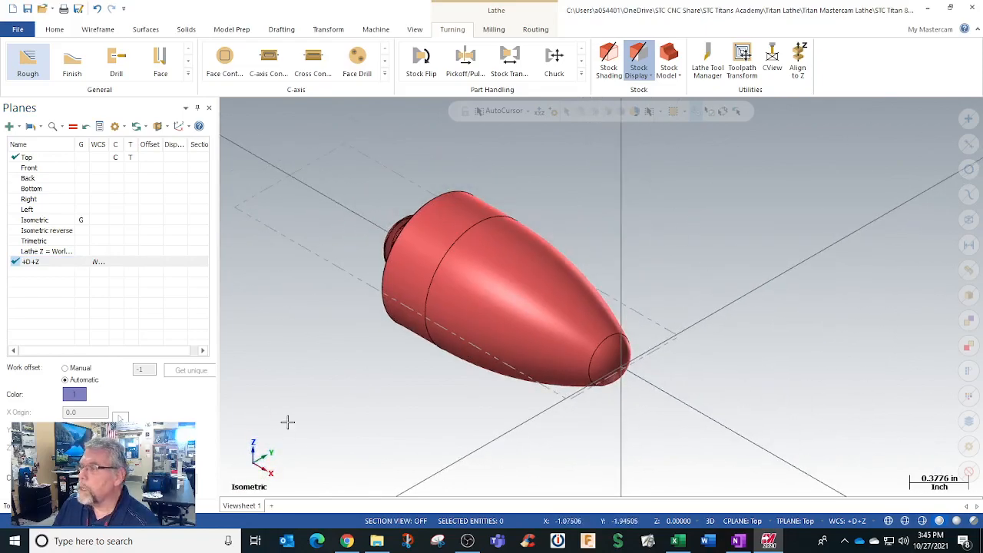
{"action": "left_click", "coordinate": [120, 263]}
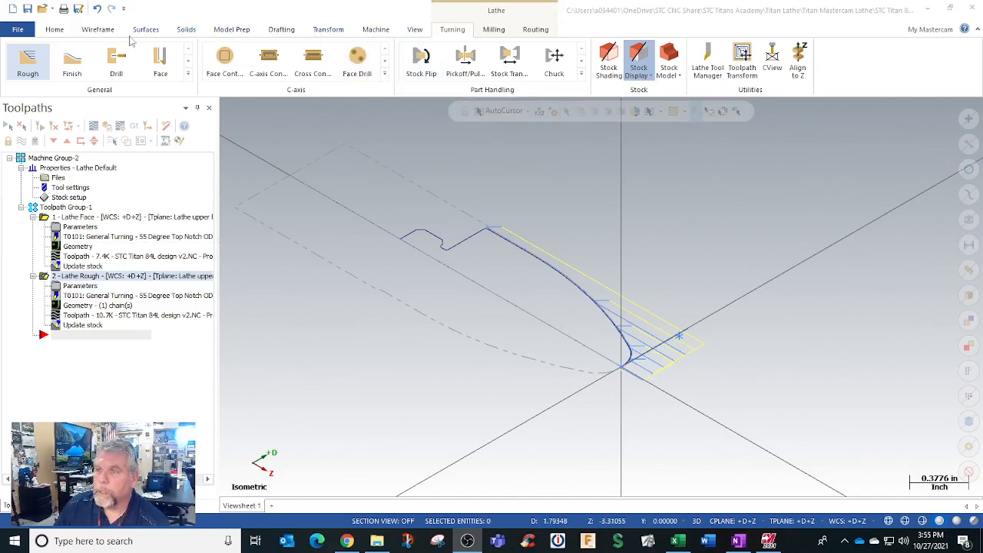
{"action": "left_click", "coordinate": [95, 30]}
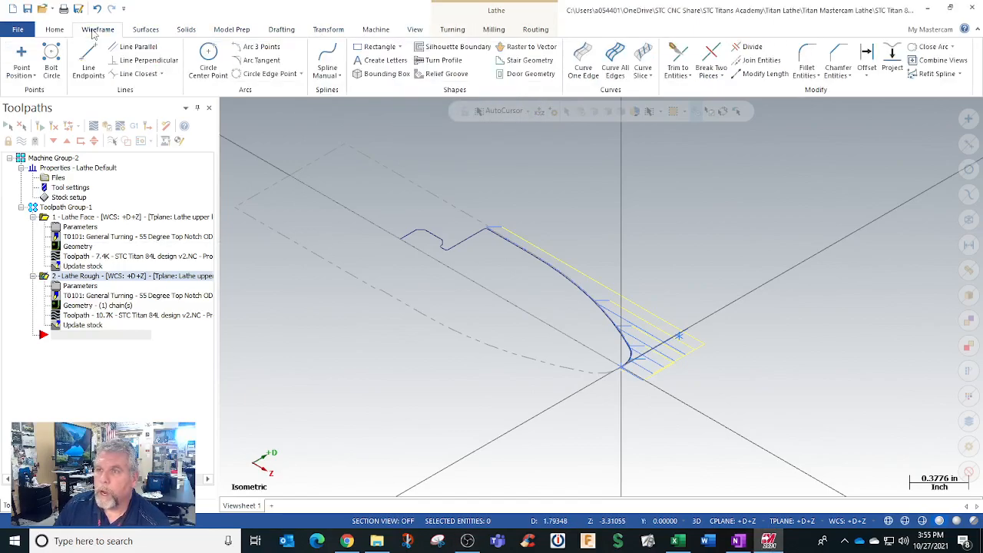
{"action": "left_click", "coordinate": [438, 61]}
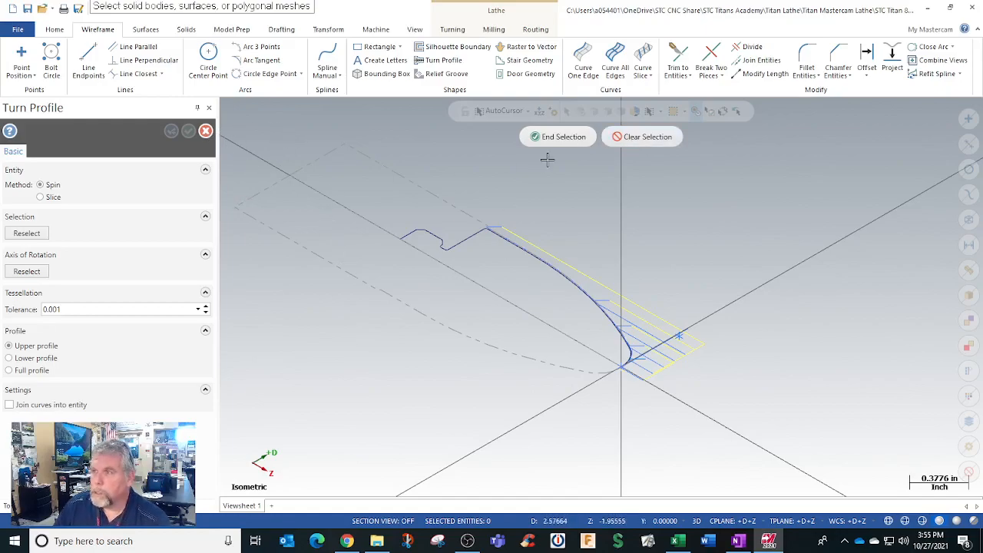
{"action": "left_click", "coordinate": [613, 141]}
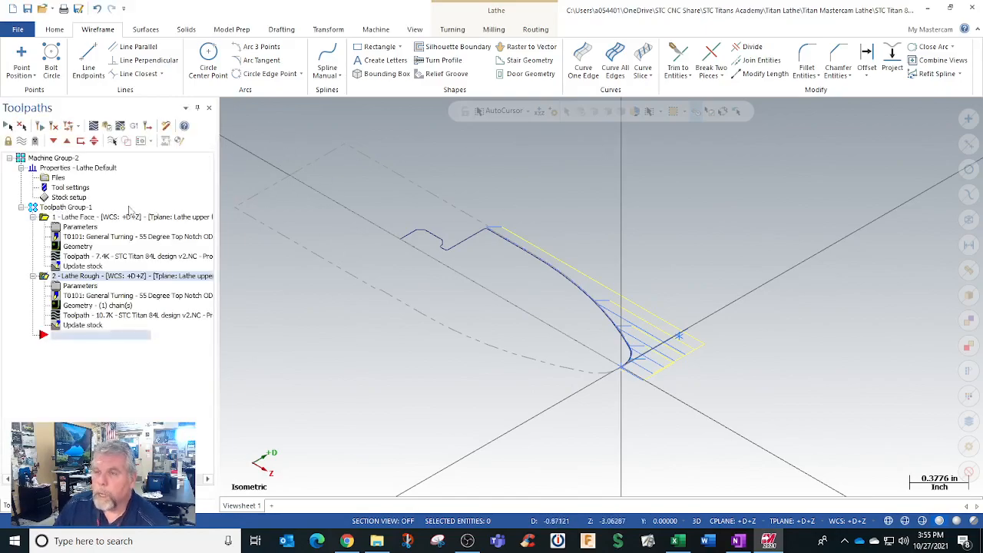
Step: Set the Lathe Rough operation's spindle speed to 800 CSS and its feed rate to .008 in/rev
{"action": "left_click", "coordinate": [95, 218]}
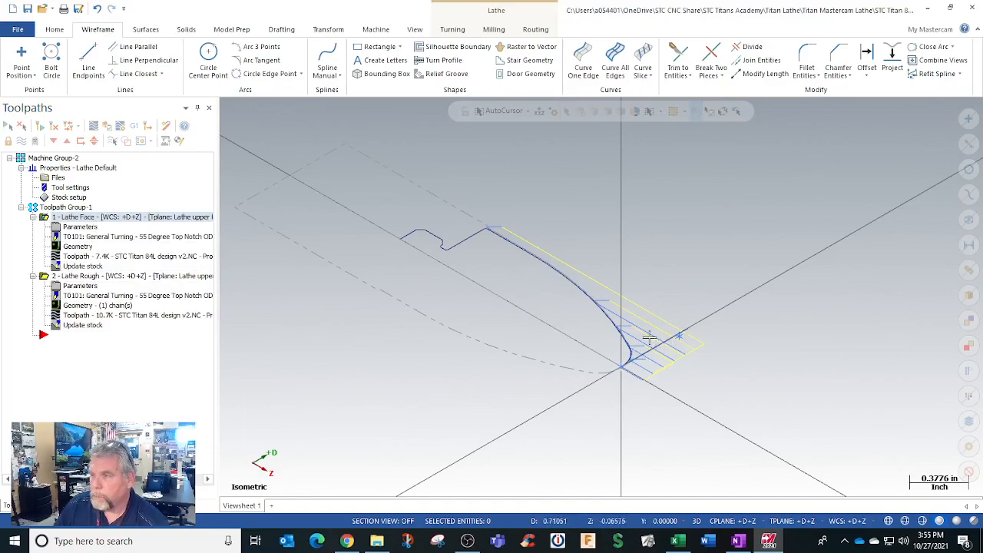
{"action": "left_click", "coordinate": [85, 290]}
{"action": "left_click", "coordinate": [82, 286]}
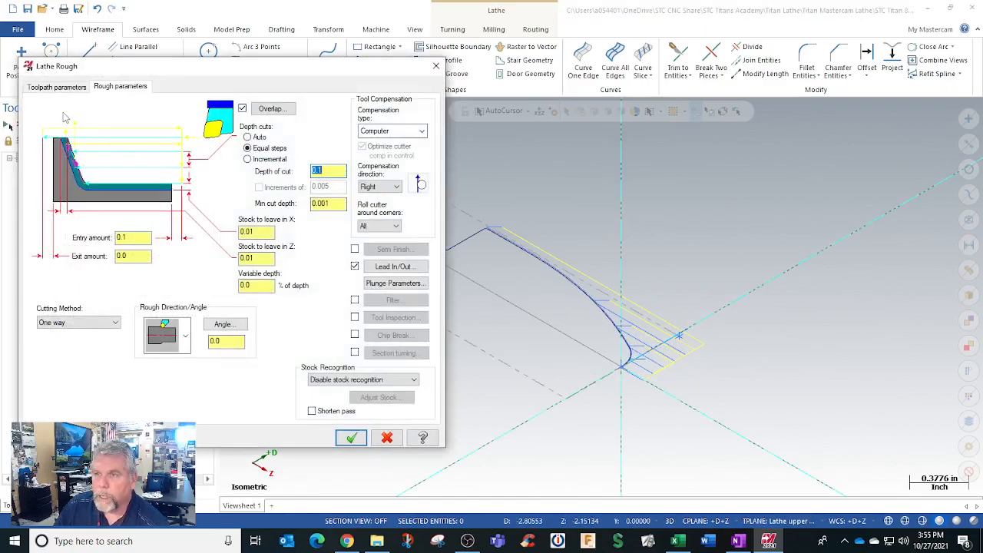
{"action": "left_click", "coordinate": [58, 86]}
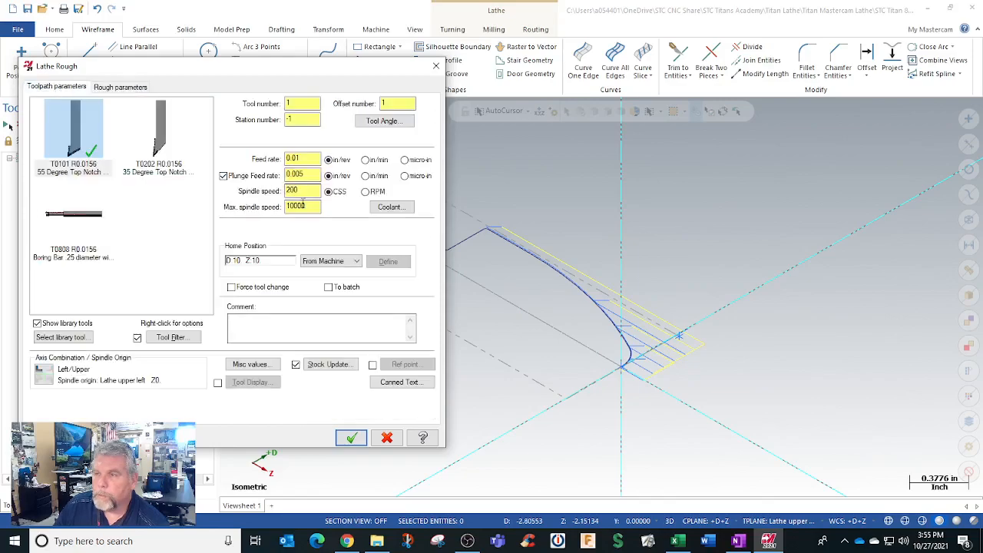
{"action": "left_click_drag", "start_coordinate": [298, 191], "coordinate": [241, 198]}
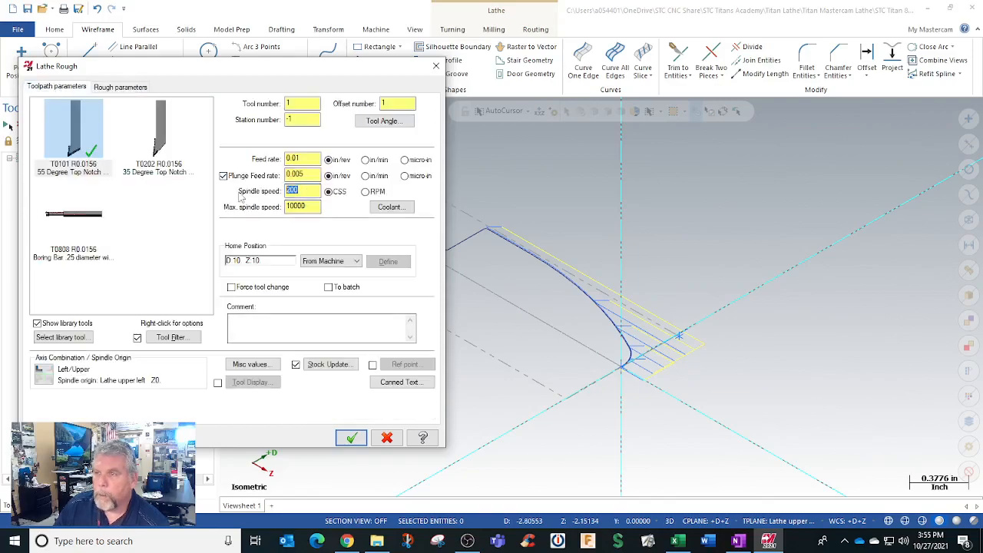
{"action": "type", "text": "8"}
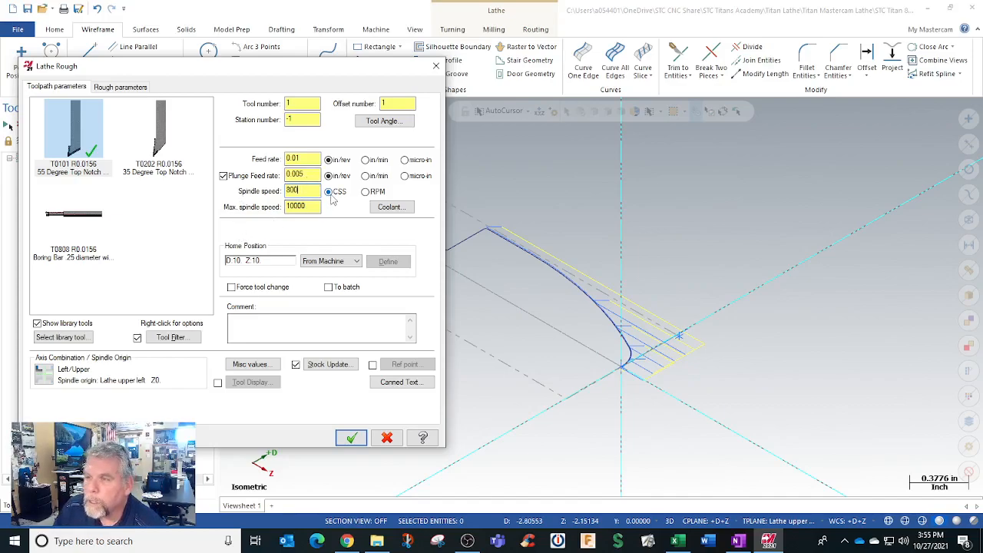
{"action": "left_click_drag", "start_coordinate": [311, 159], "coordinate": [258, 163]}
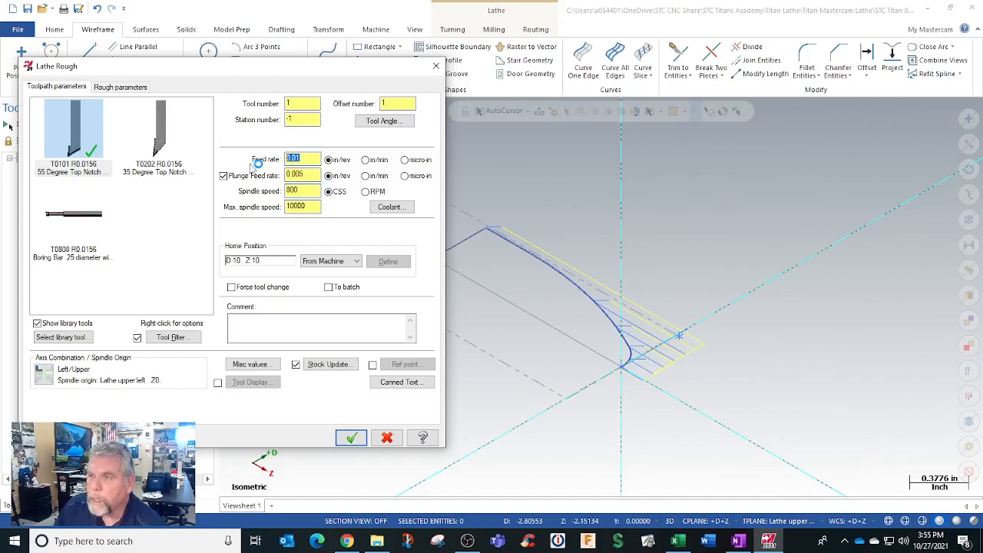
{"action": "key", "text": "BackSpace"}
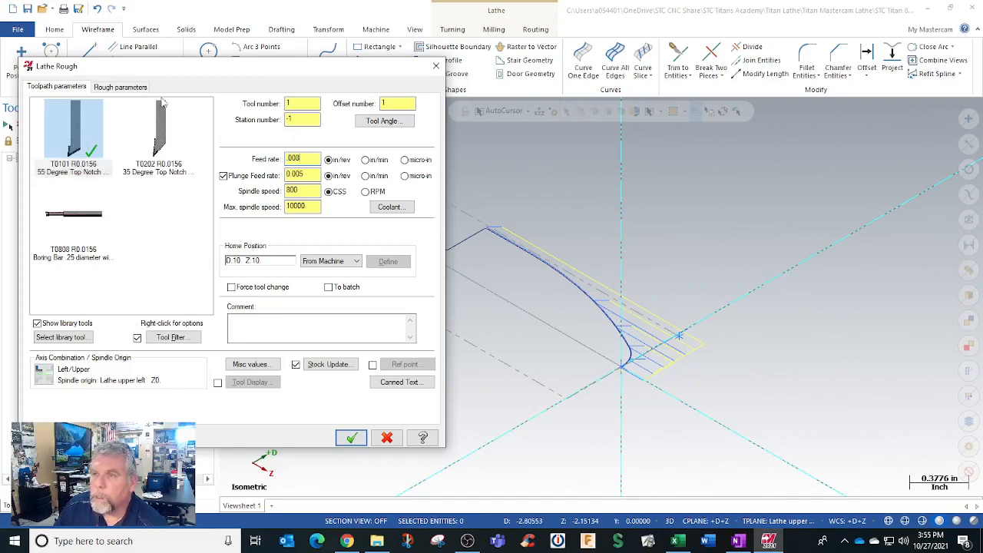
Step: Set the roughing depth of cut to .075 and review the stock-to-leave and stock recognition options
{"action": "left_click", "coordinate": [130, 88]}
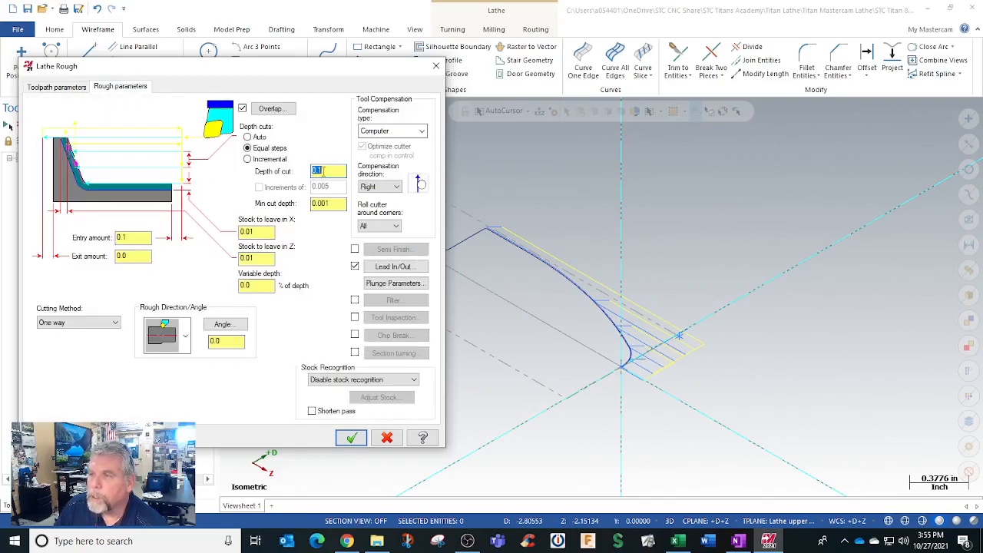
{"action": "type", "text": ".075"}
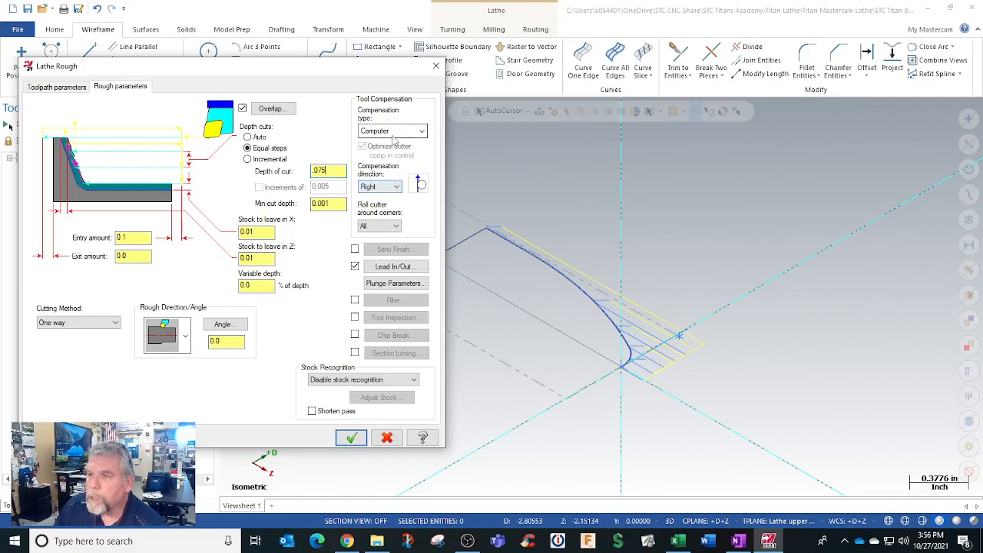
{"action": "left_click", "coordinate": [266, 232]}
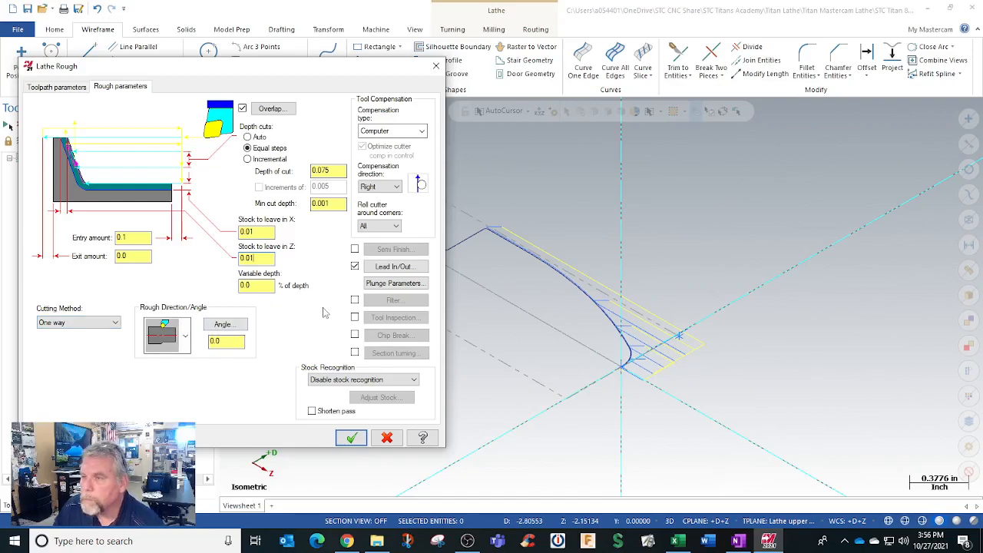
{"action": "left_click", "coordinate": [342, 382]}
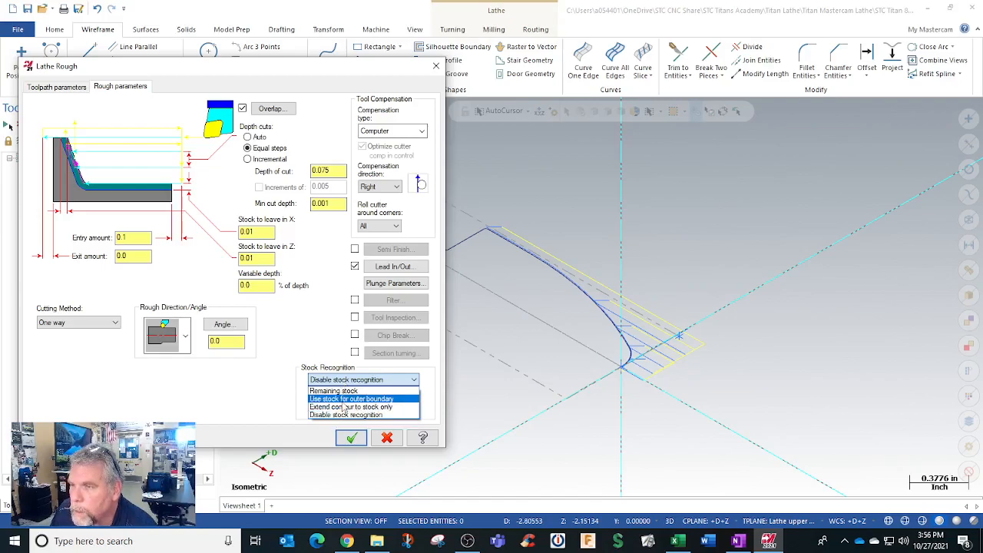
{"action": "left_click", "coordinate": [305, 330]}
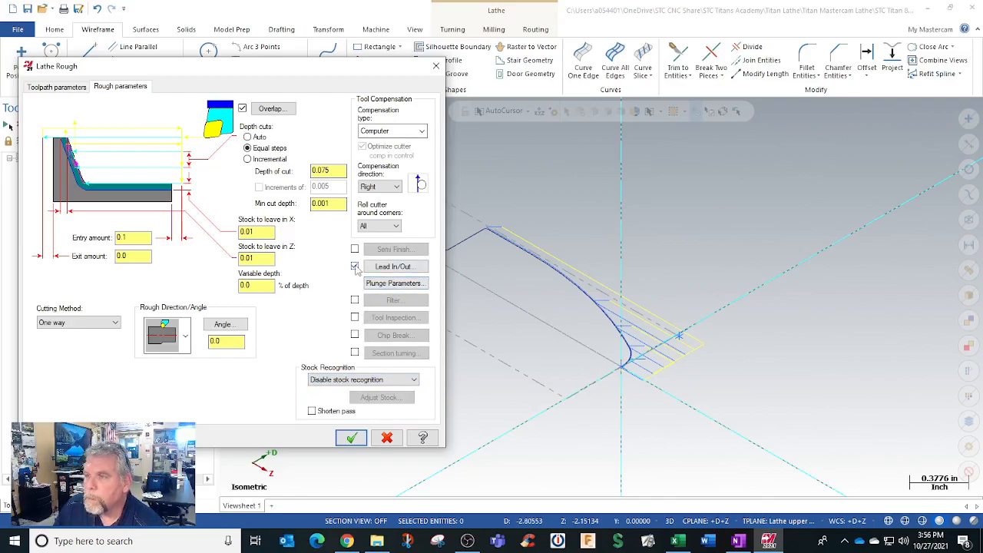
Step: Accept the Lathe Rough parameters, regenerate its toolpath and examine the roughing passes along the nose profile
{"action": "left_click", "coordinate": [354, 436]}
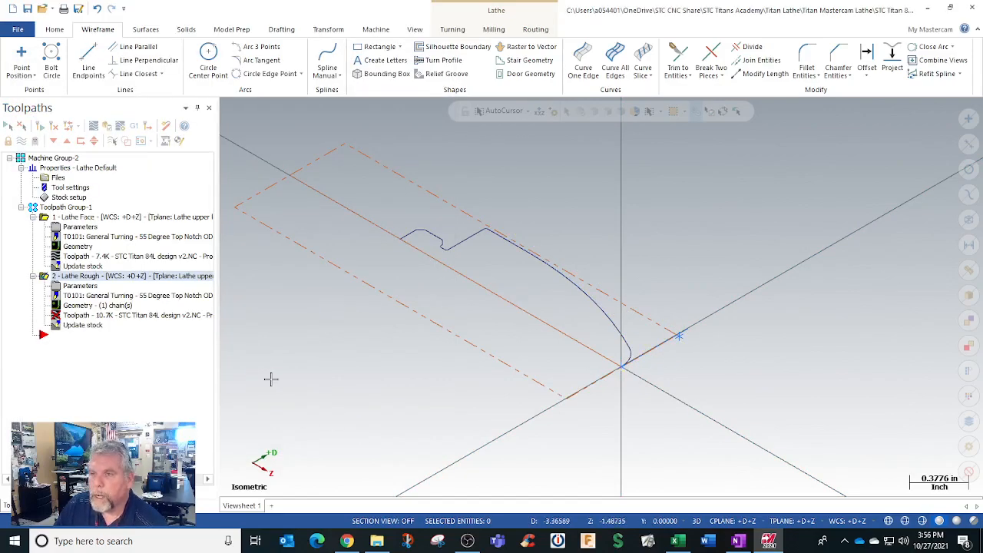
{"action": "left_click", "coordinate": [53, 140]}
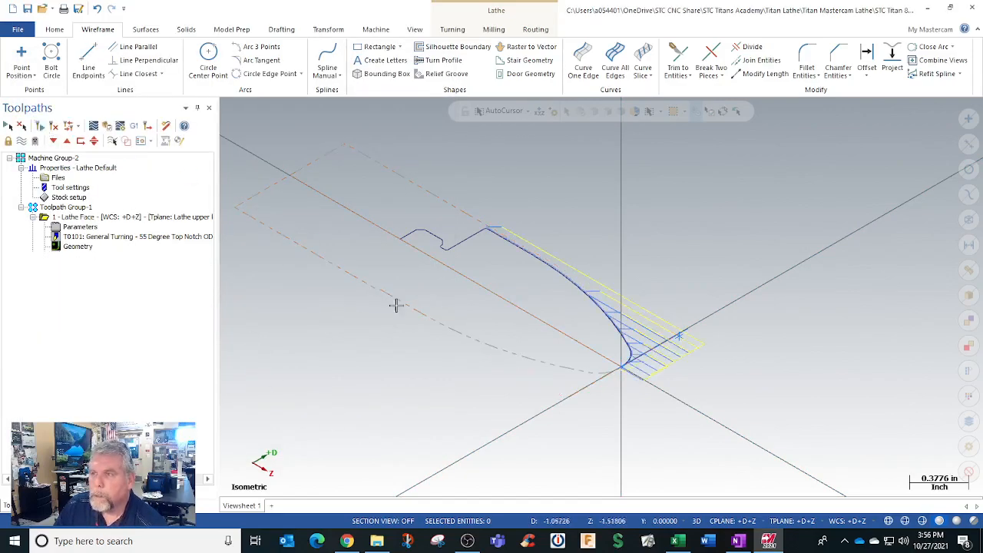
{"action": "middle_click_drag", "start_coordinate": [399, 312], "coordinate": [476, 239]}
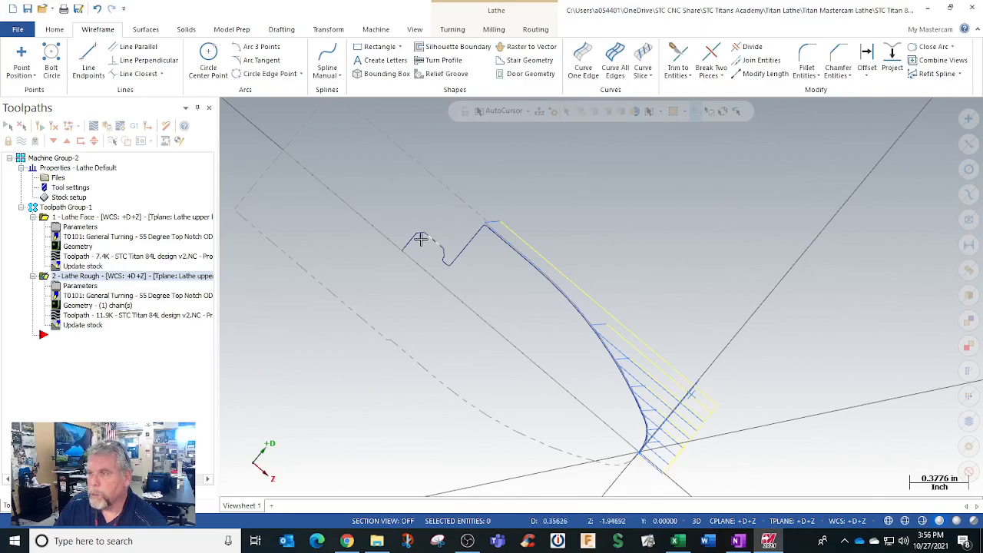
{"action": "mouse_move", "coordinate": [423, 246]}
{"action": "middle_mouse_down"}
{"action": "mouse_move", "coordinate": [432, 226]}
{"action": "mouse_move", "coordinate": [506, 219]}
{"action": "mouse_move", "coordinate": [454, 285]}
{"action": "mouse_move", "coordinate": [412, 250]}
{"action": "middle_mouse_up"}
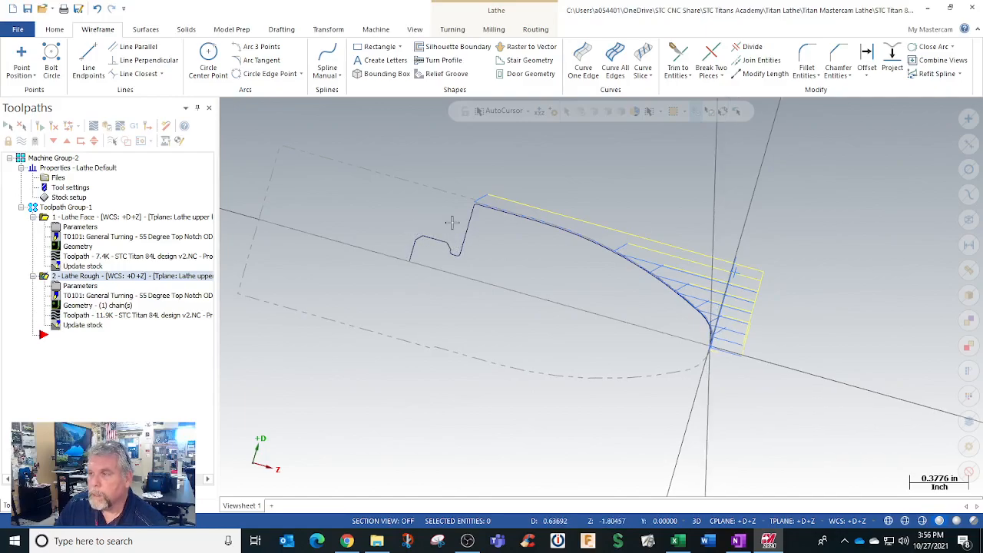
{"action": "middle_click_drag", "start_coordinate": [514, 257], "coordinate": [496, 259]}
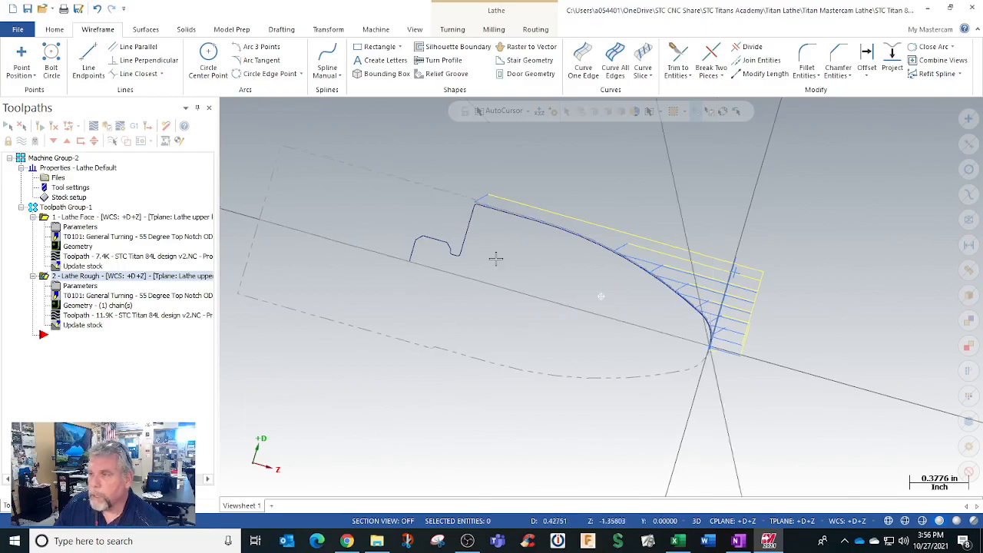
Step: Verify all operations in Toolpath Group-1 by running the solid cutting simulation, inspect the machined nose and close the simulator
{"action": "left_click", "coordinate": [75, 208]}
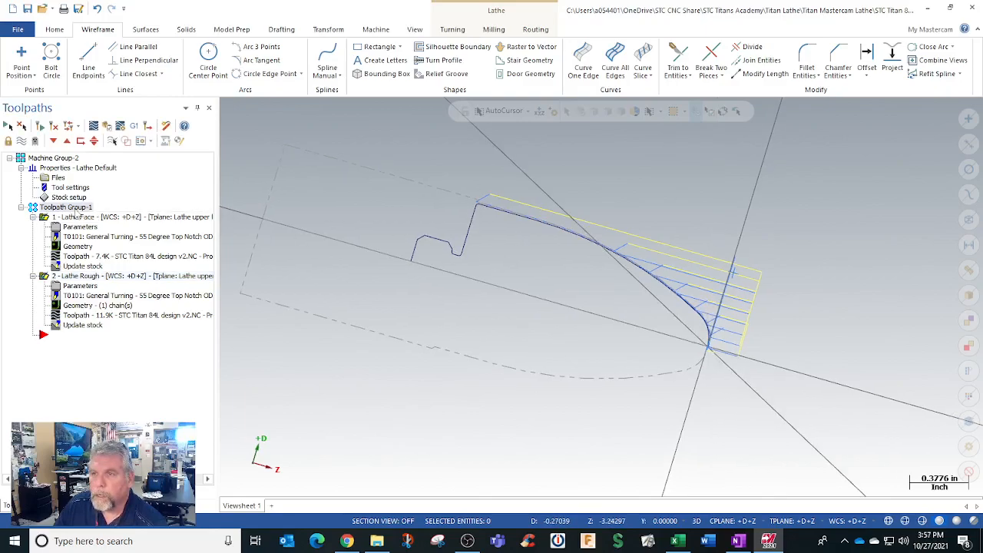
{"action": "left_click", "coordinate": [112, 140]}
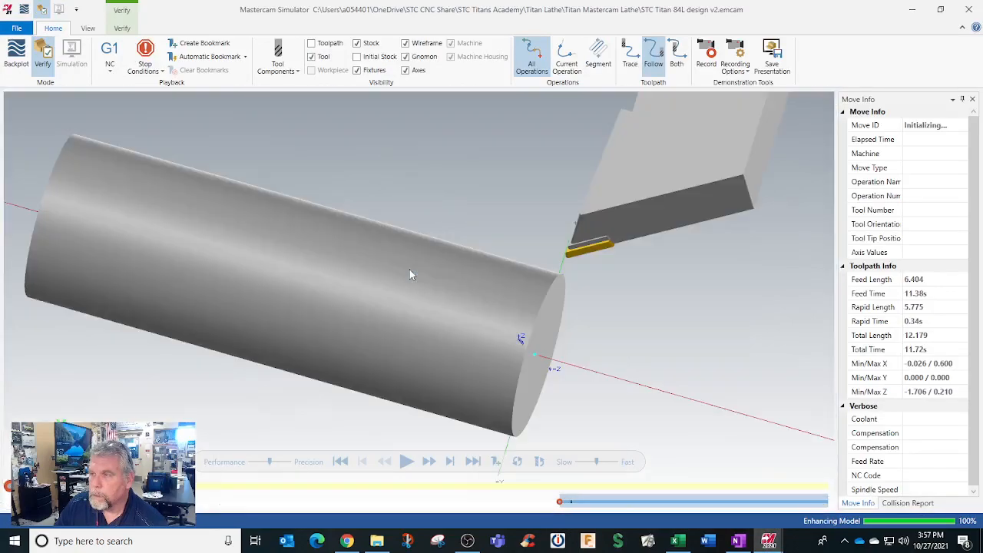
{"action": "left_click", "coordinate": [407, 461]}
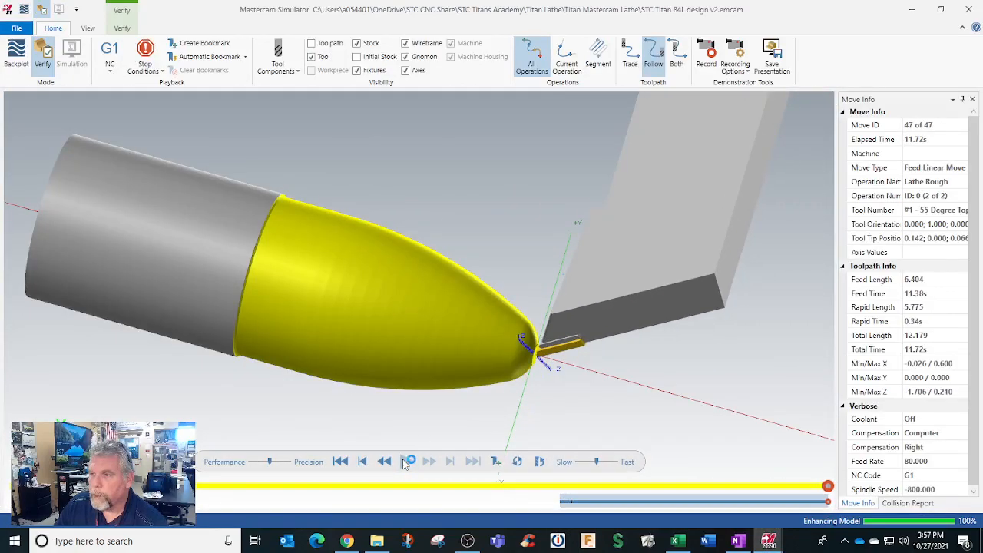
{"action": "left_click_drag", "start_coordinate": [394, 363], "coordinate": [410, 347]}
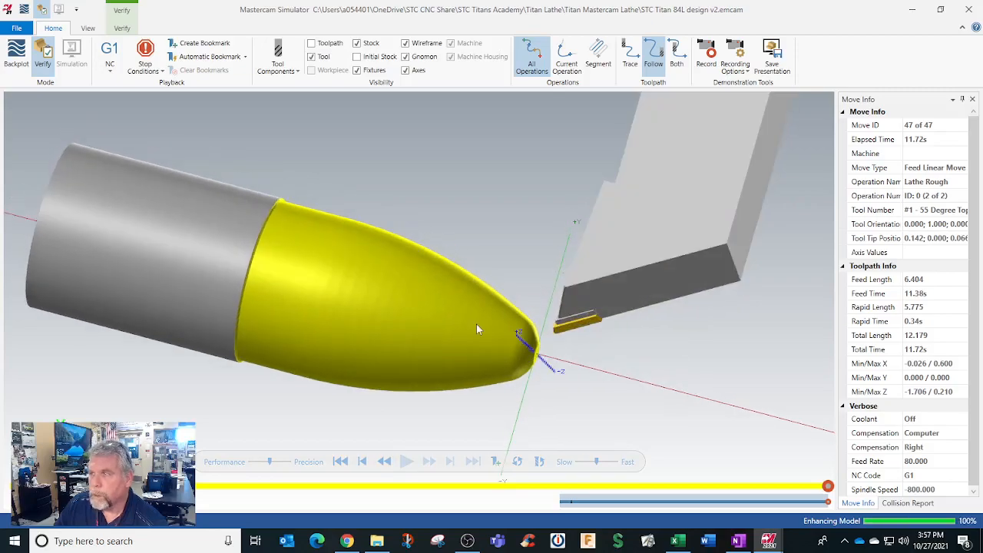
{"action": "left_click", "coordinate": [968, 9]}
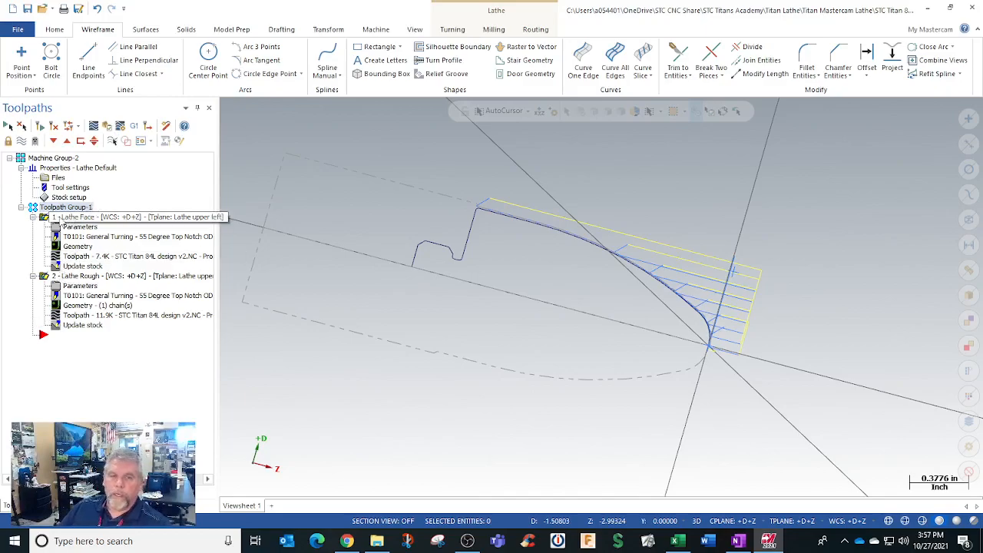
Step: Select Toolpath Group-1 with its lathe face and rough operations
{"action": "double_click", "coordinate": [61, 207]}
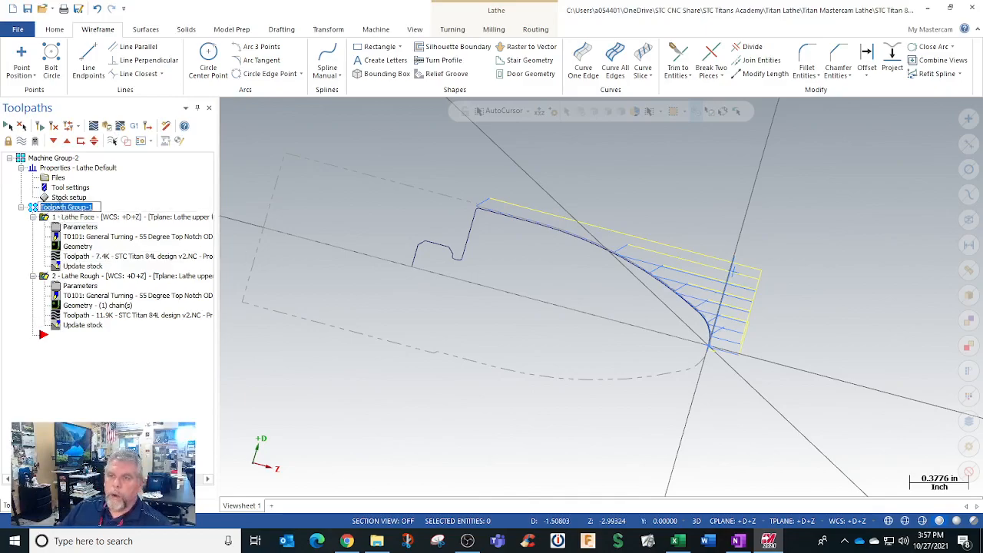
{"action": "left_click", "coordinate": [32, 207]}
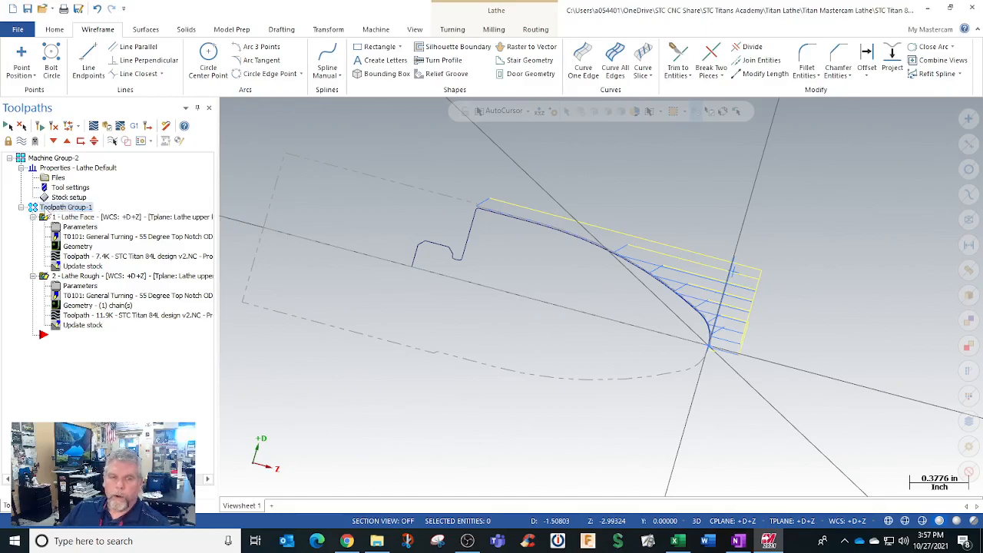